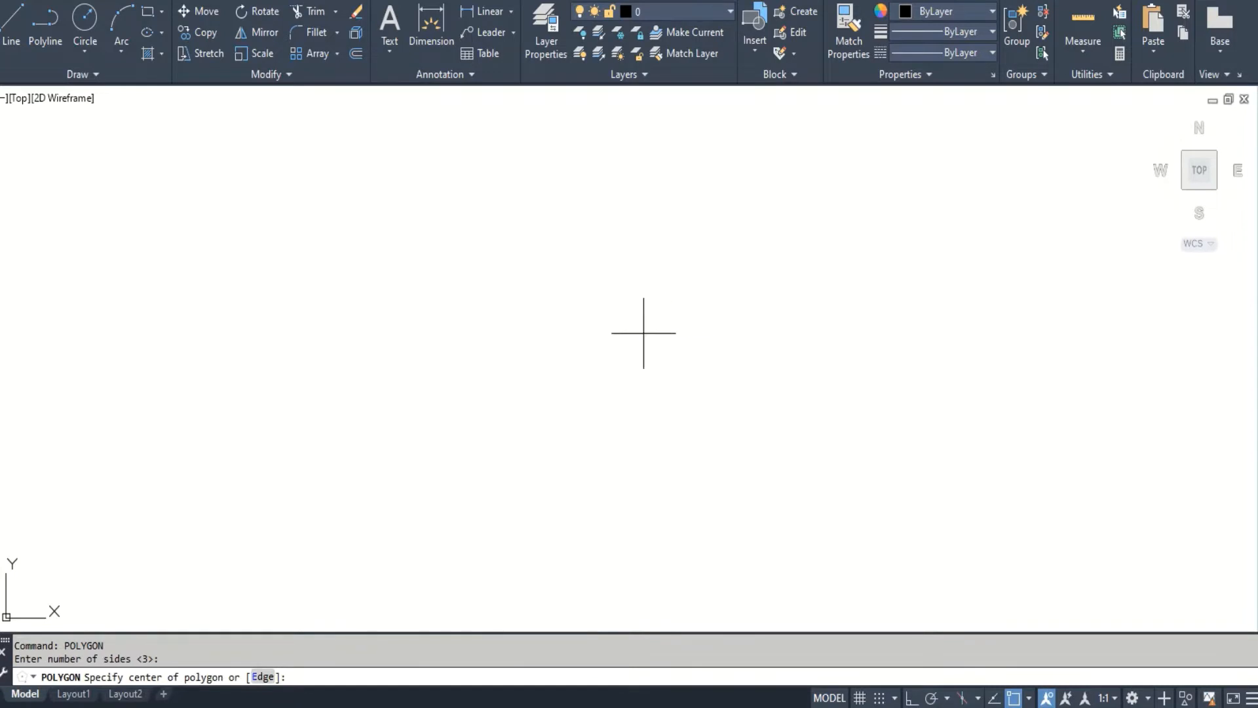
# - Draw a three-sided polygon inscribed in a circle of radius 100, with one vertex pointing straight up using Ortho
pyautogui.click(551, 338)
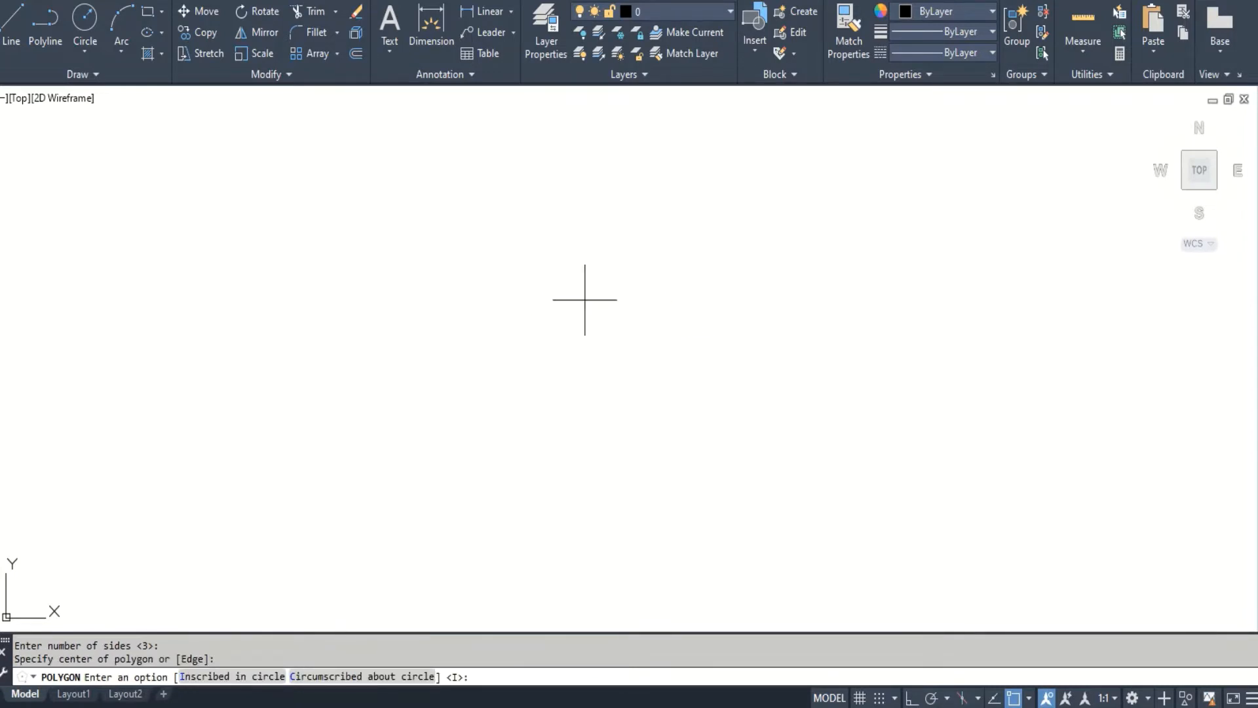
pyautogui.press('Return')
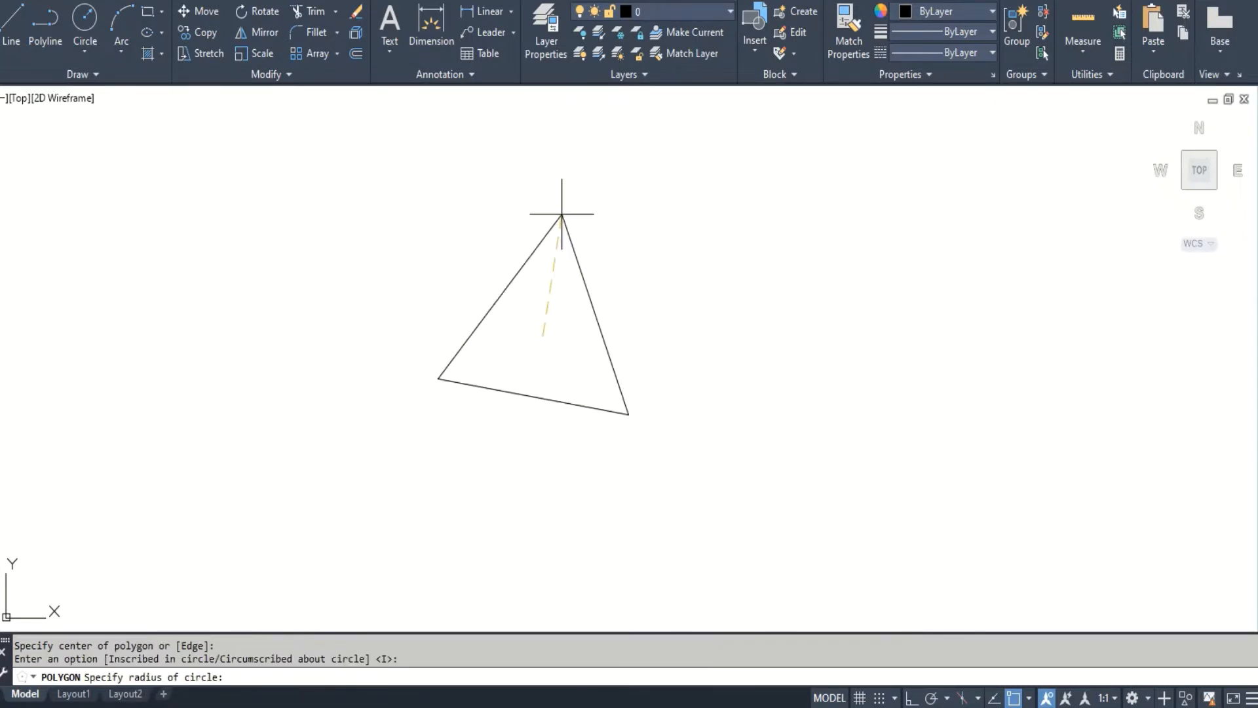
pyautogui.press('F8')
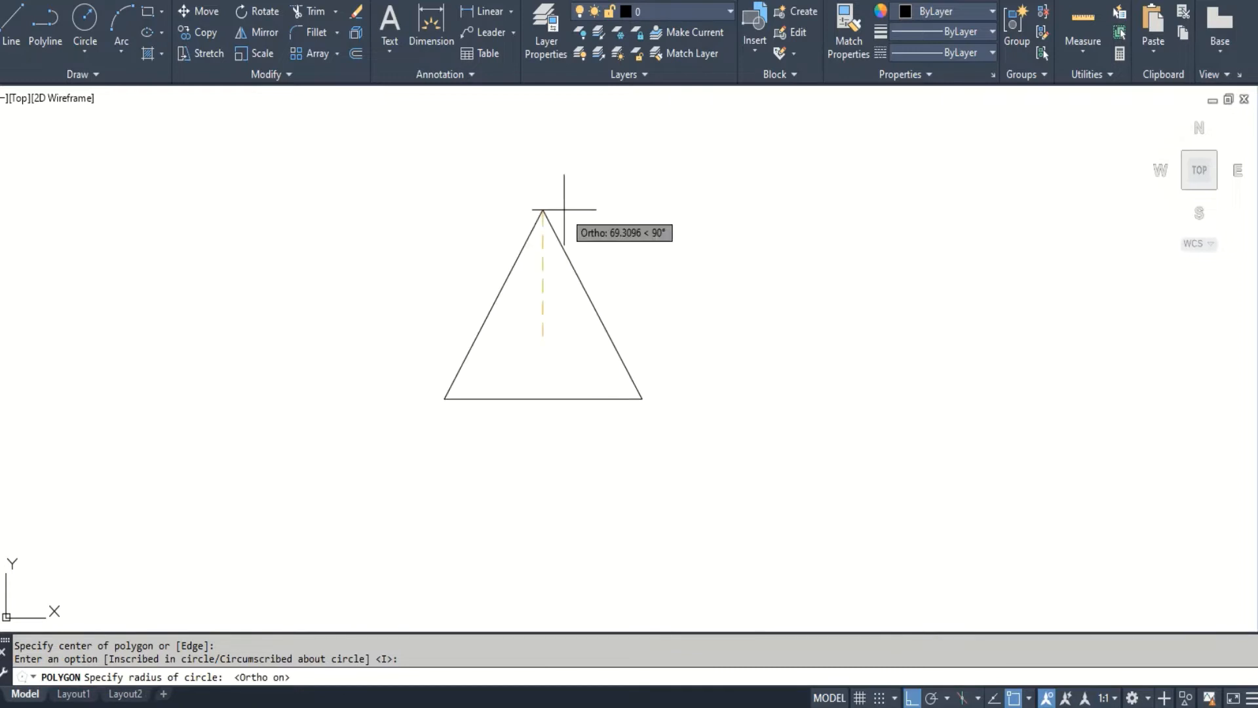
pyautogui.press('Return')
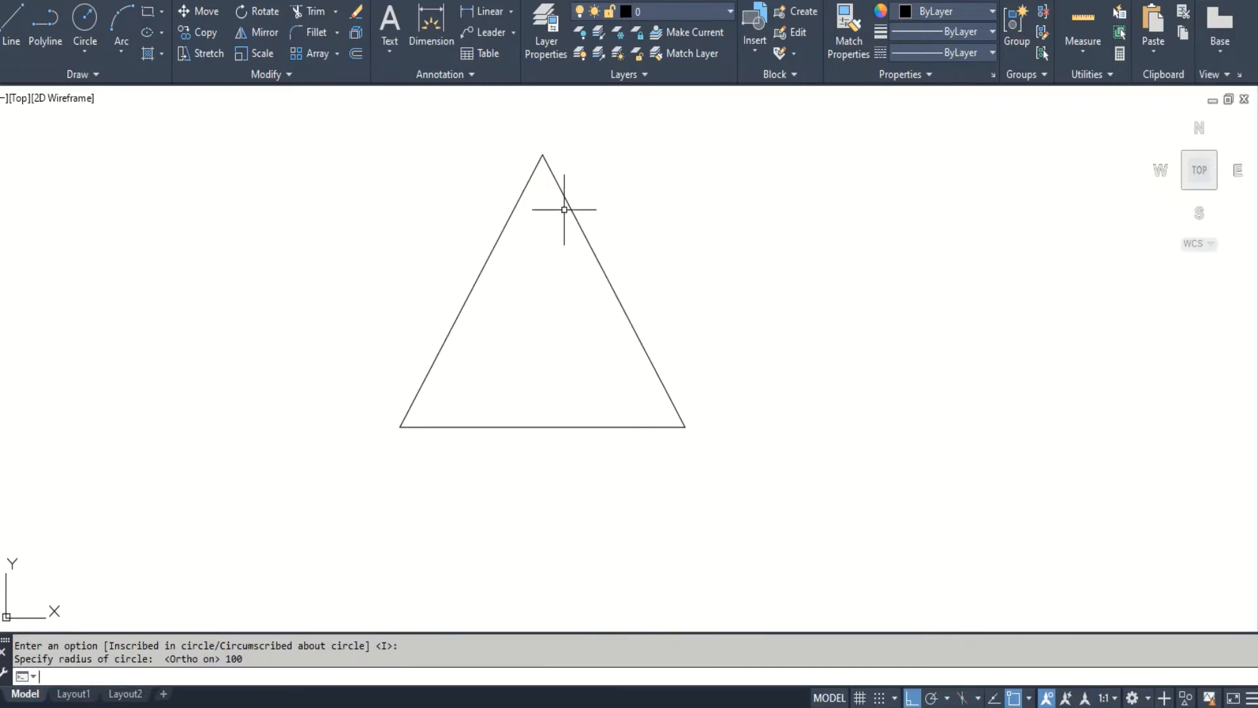
# - Mirror the triangle about a horizontal line through its centre, keeping the original, to form a six-pointed star
pyautogui.write('mi')
pyautogui.press('Return')
pyautogui.click(485, 343)
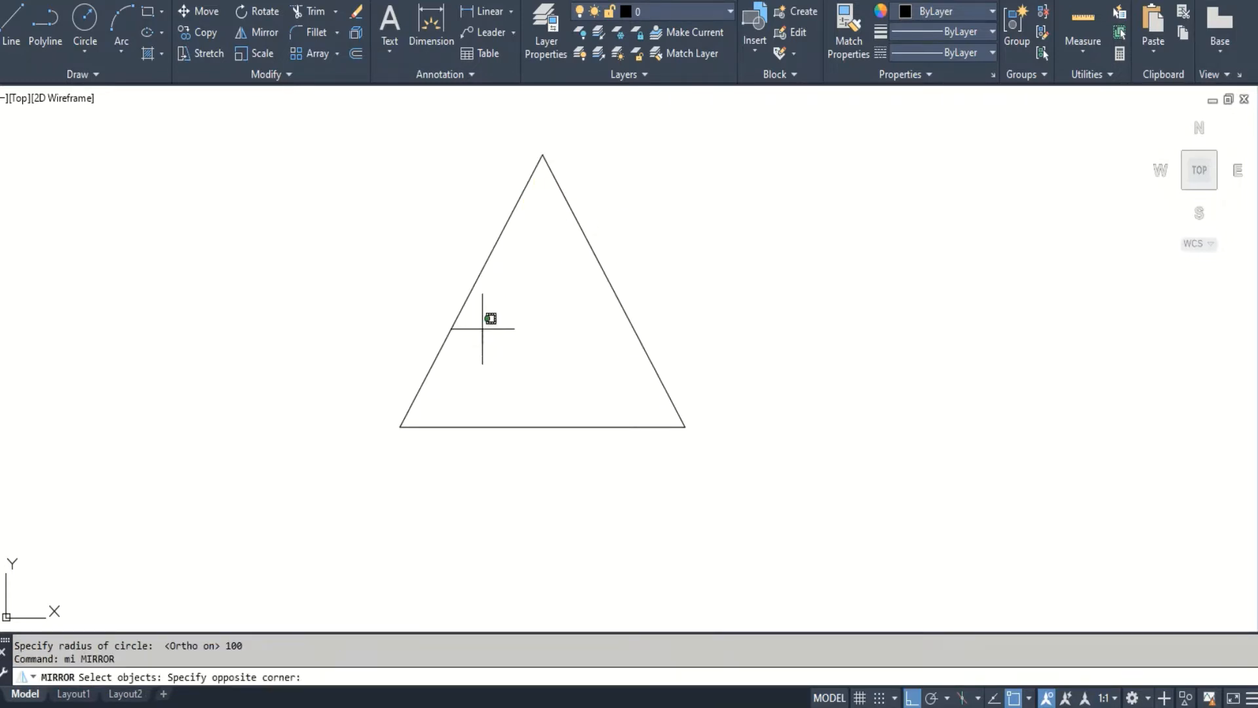
pyautogui.click(440, 332)
pyautogui.press('Return')
pyautogui.scroll(-4, 567, 354)
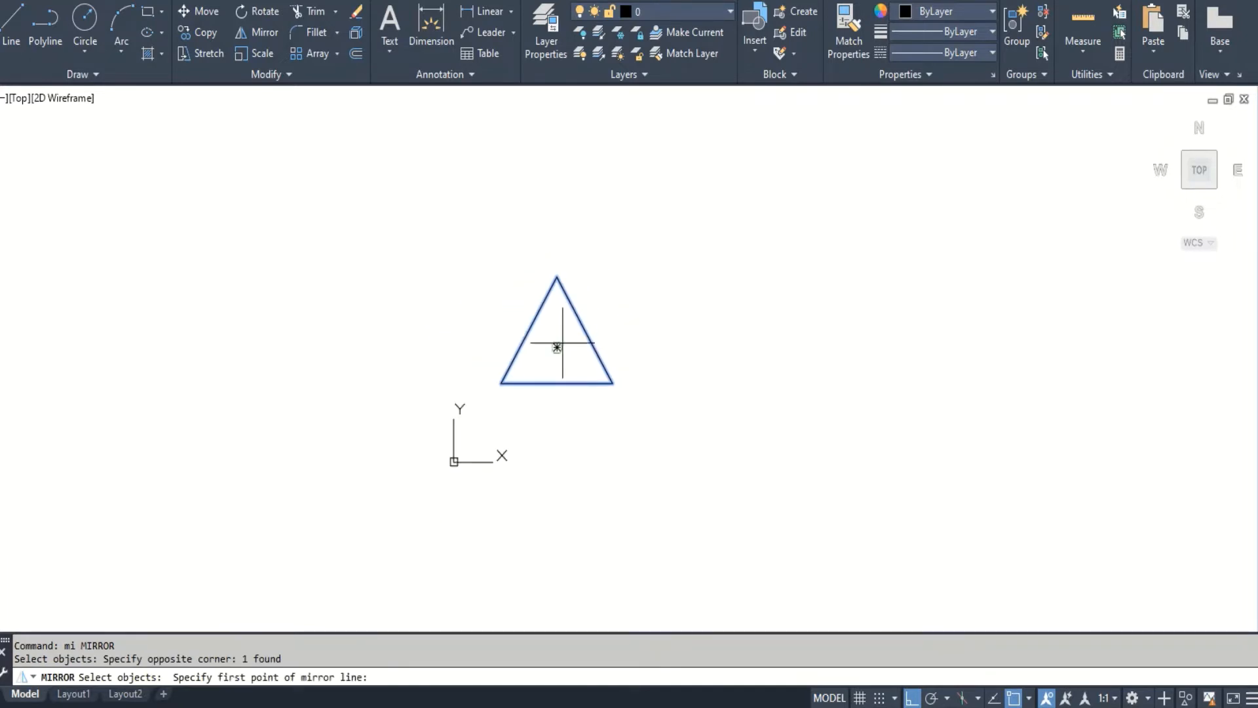
pyautogui.click(557, 347)
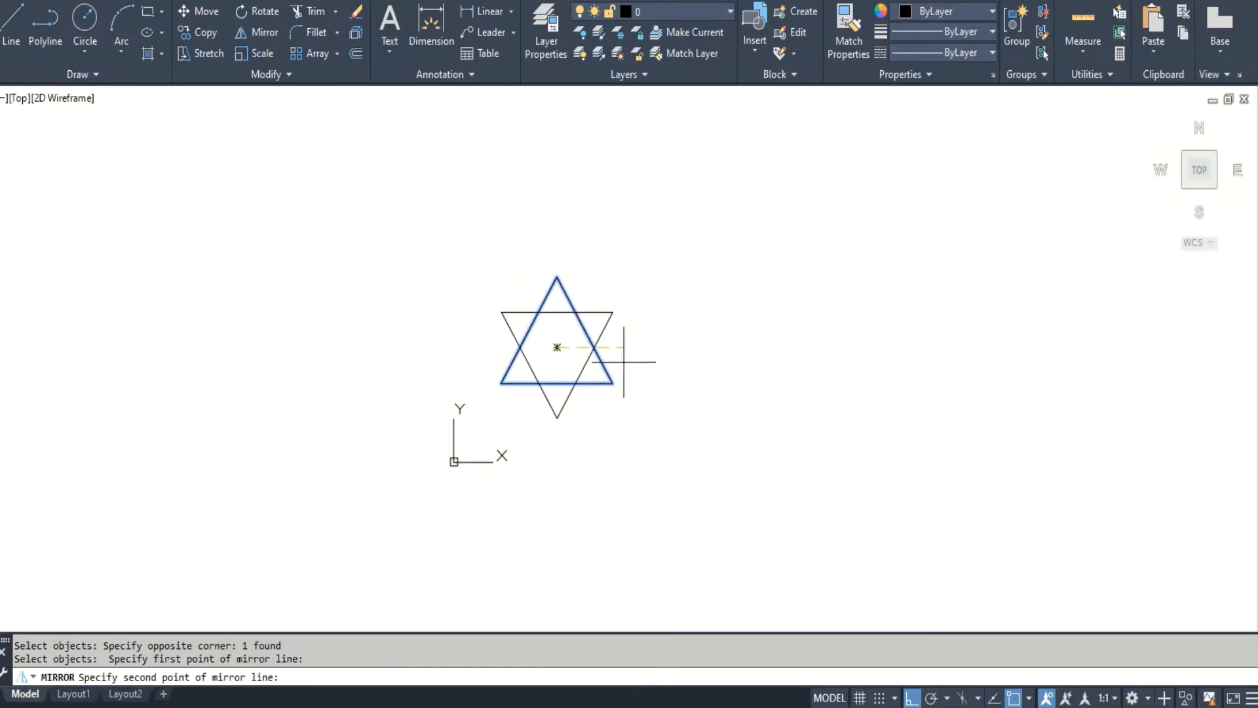
pyautogui.click(678, 367)
pyautogui.press('Return')
pyautogui.scroll(4, 570, 356)
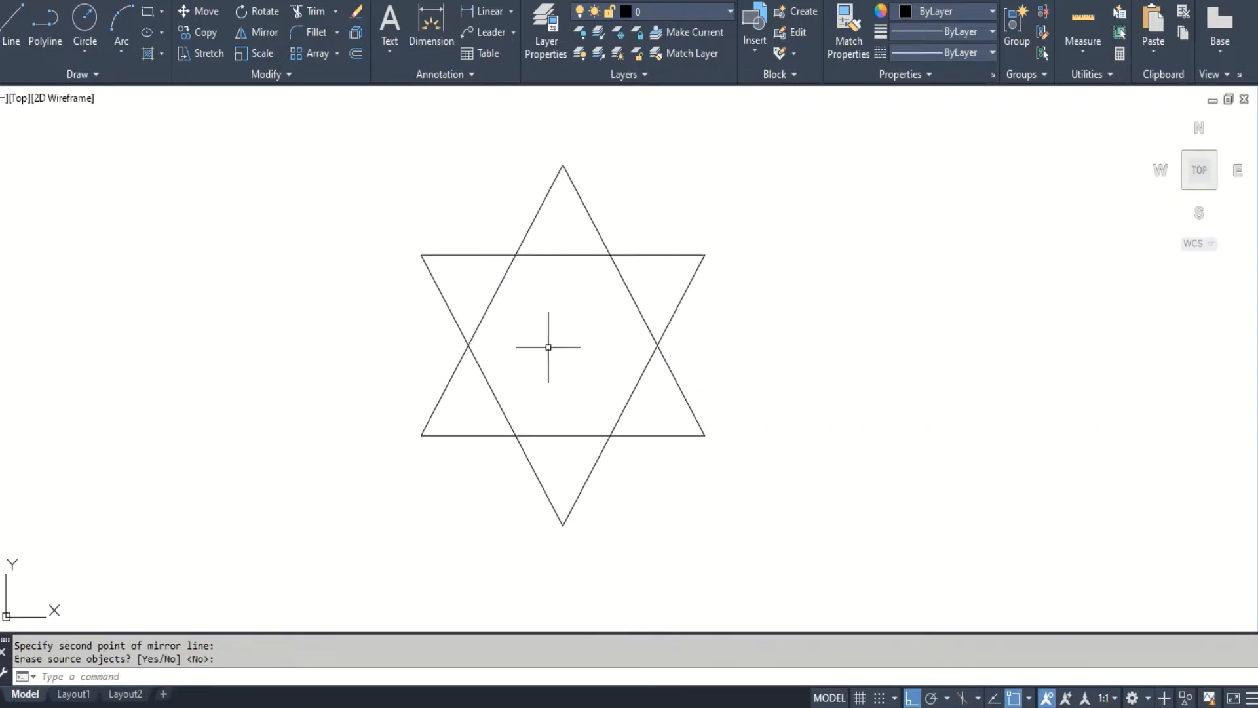
# - With Ortho off, draw a polyline from the star's left inner intersection clockwise around its inner hexagon, placing each corner slightly past the intersection
pyautogui.press('Return')
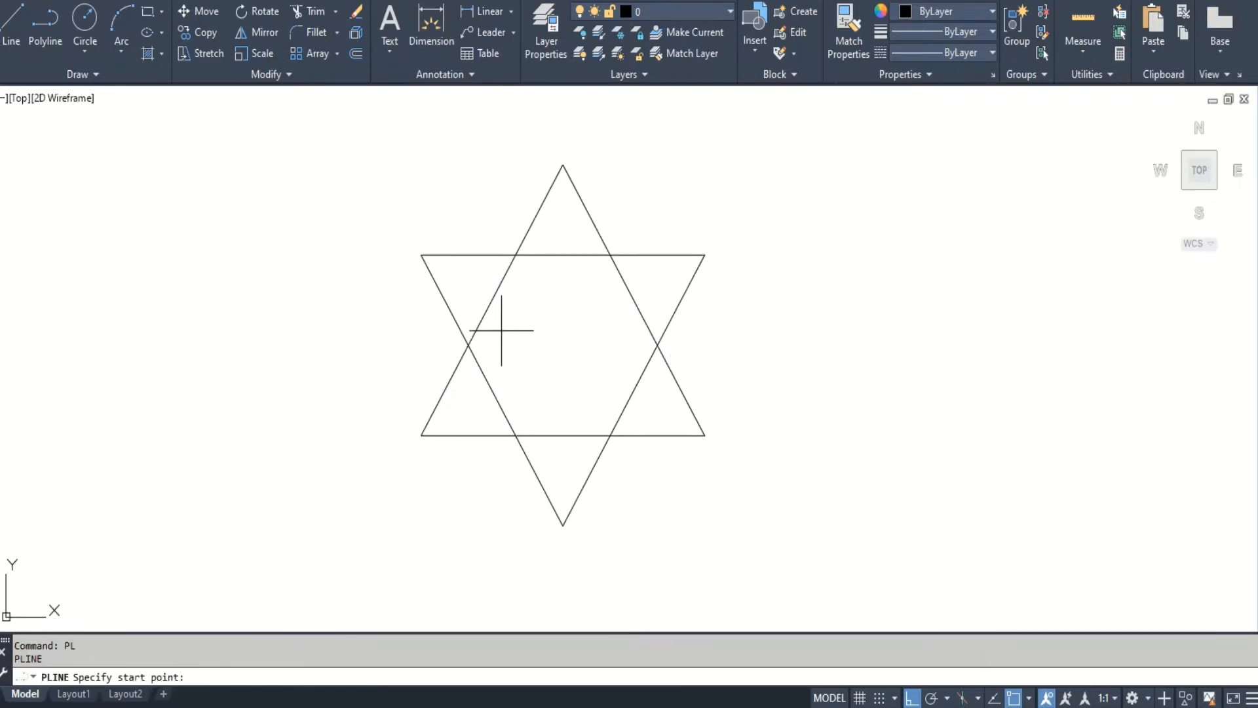
pyautogui.scroll(4, 498, 328)
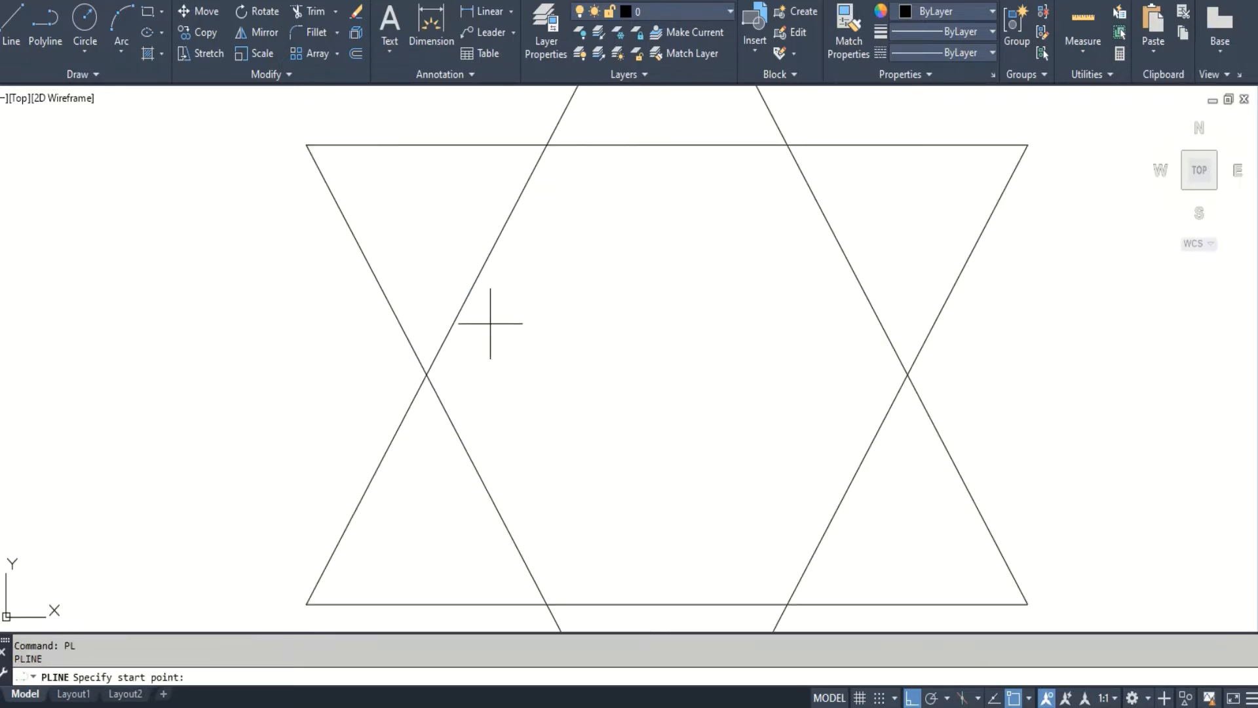
pyautogui.click(426, 374)
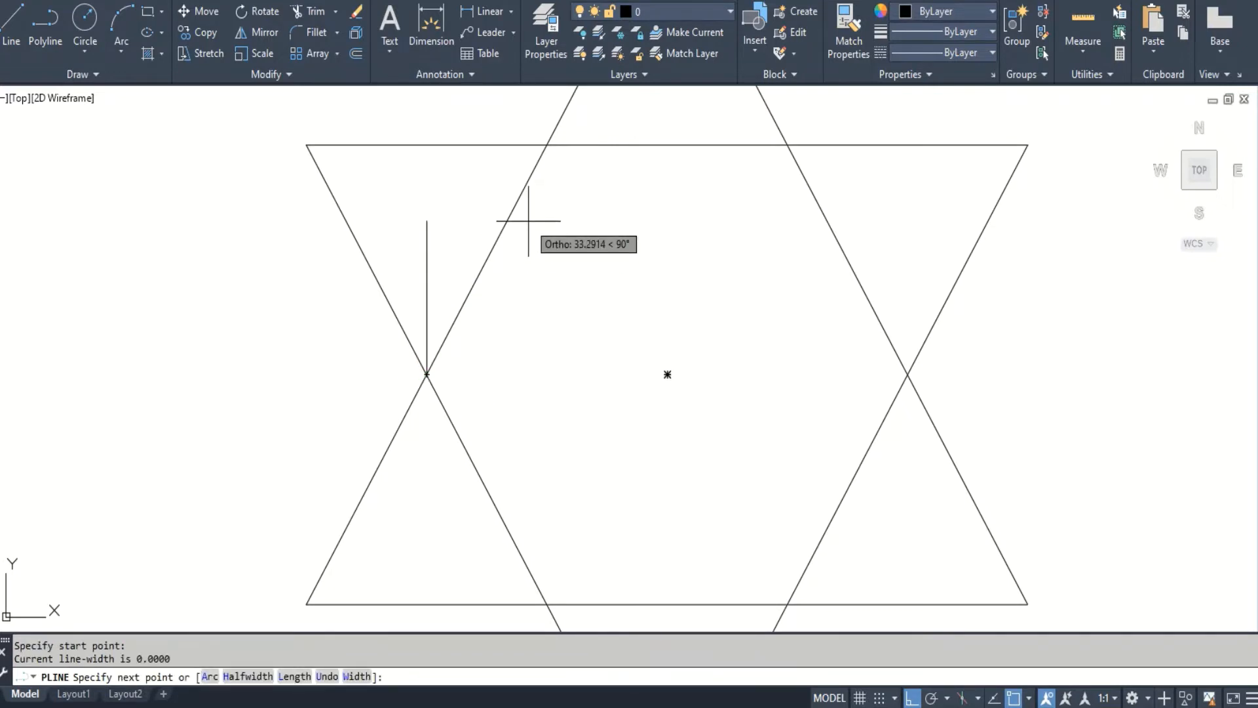
pyautogui.press('F8')
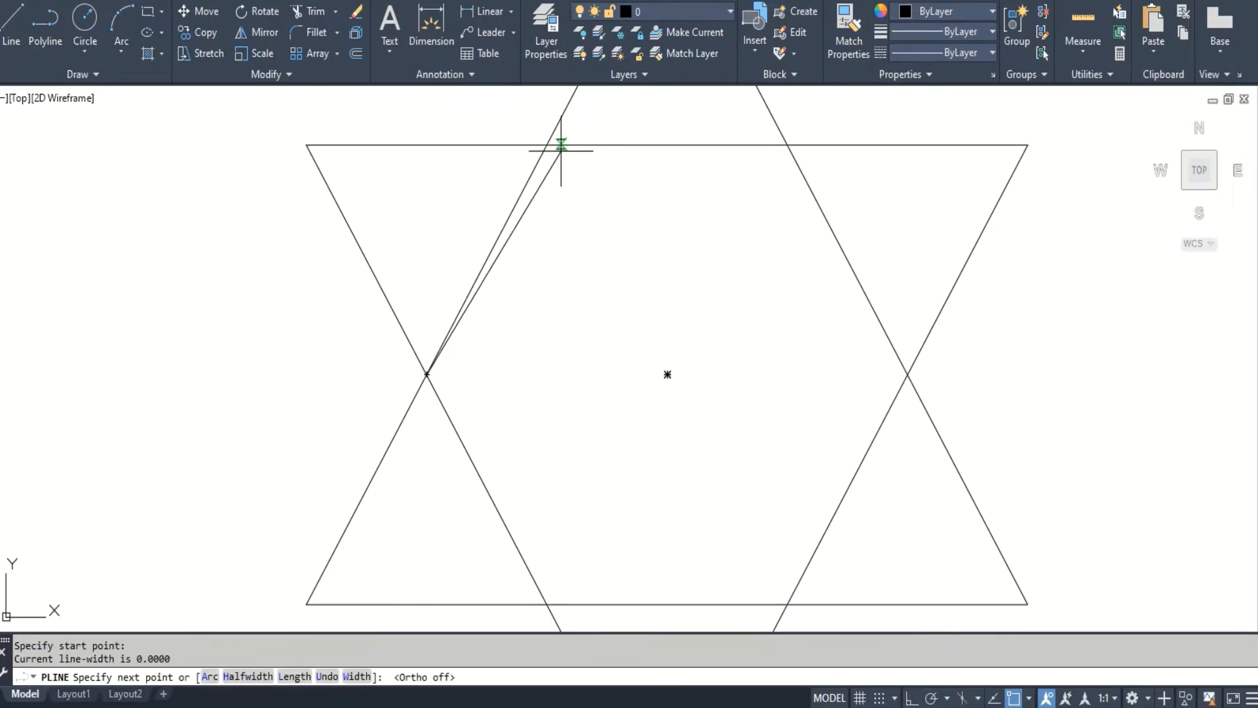
pyautogui.click(561, 145)
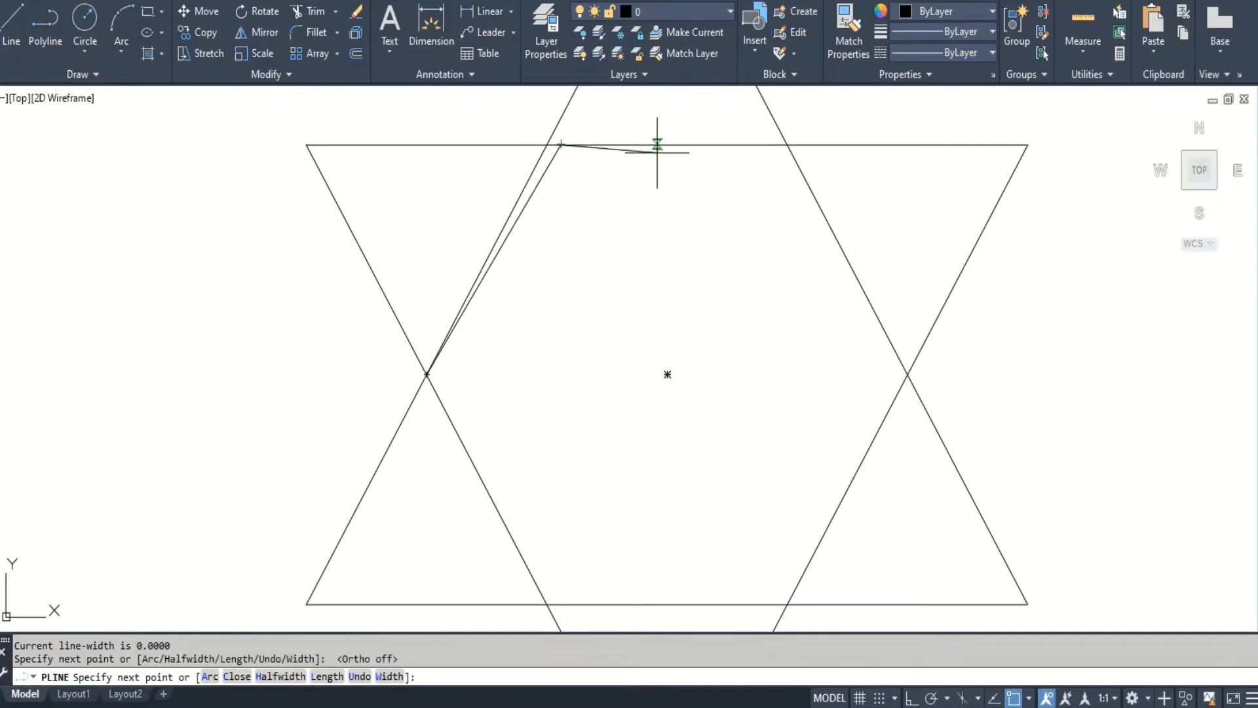
pyautogui.click(796, 162)
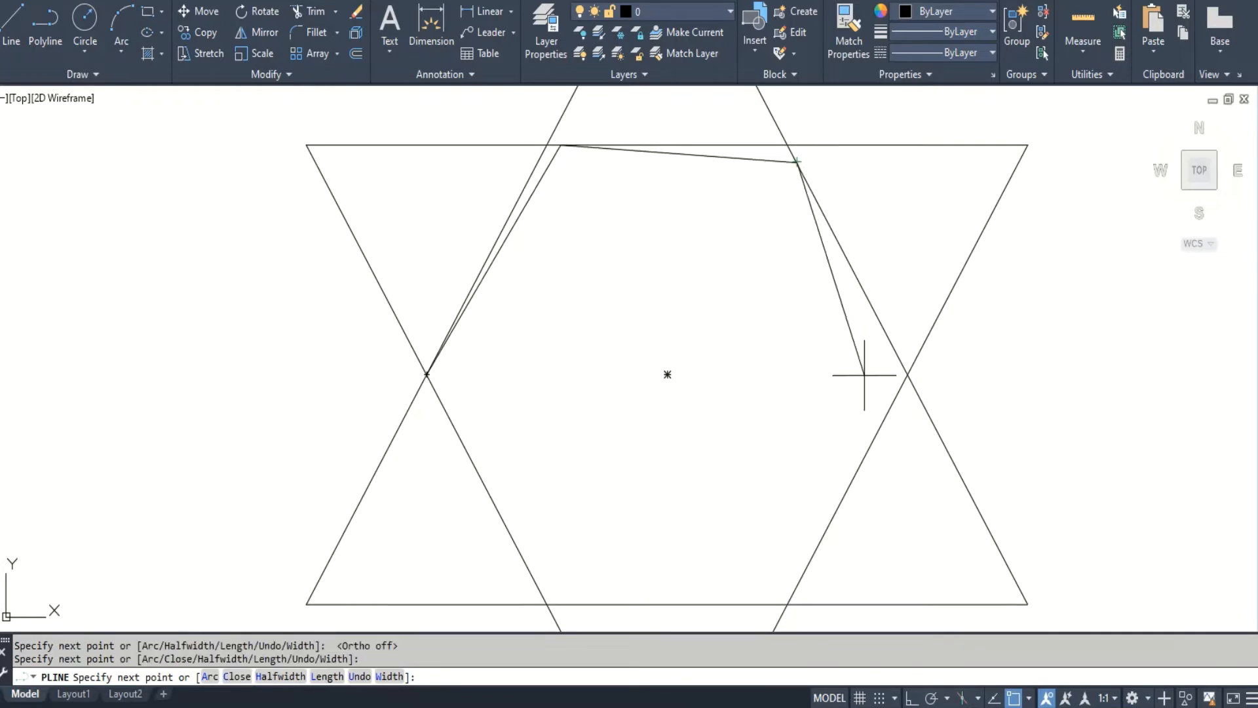
pyautogui.click(898, 392)
pyautogui.click(762, 604)
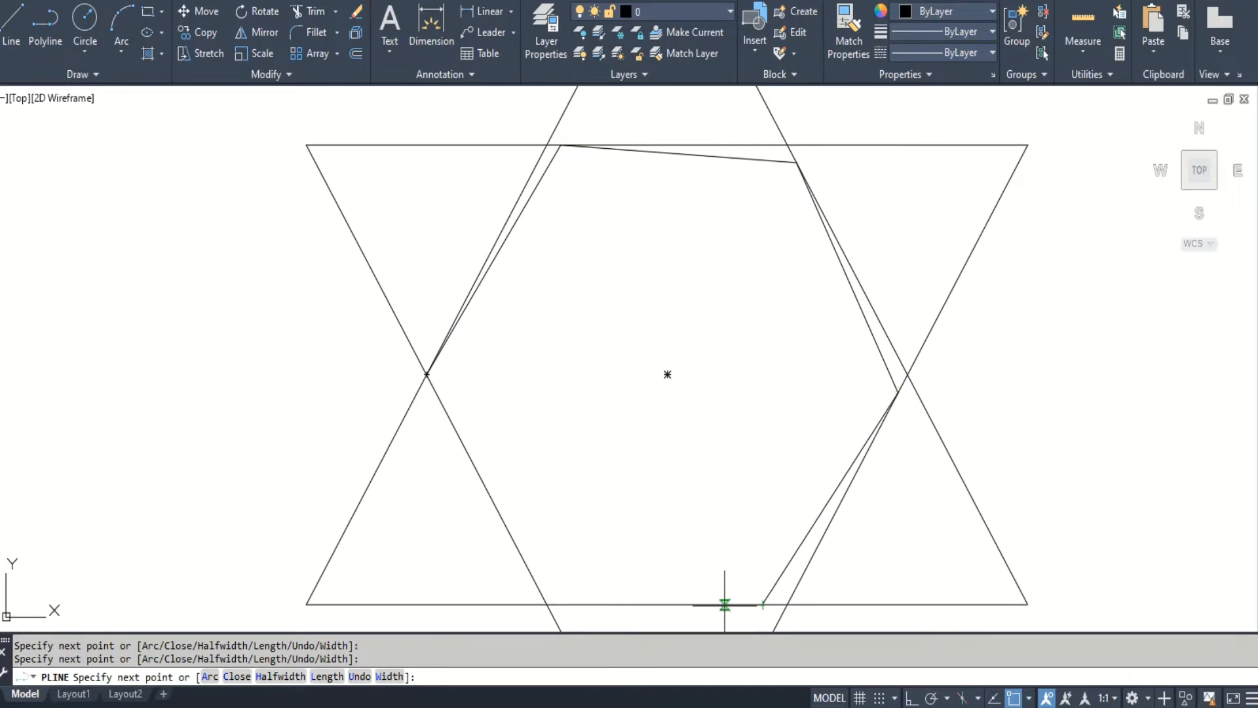
pyautogui.click(535, 583)
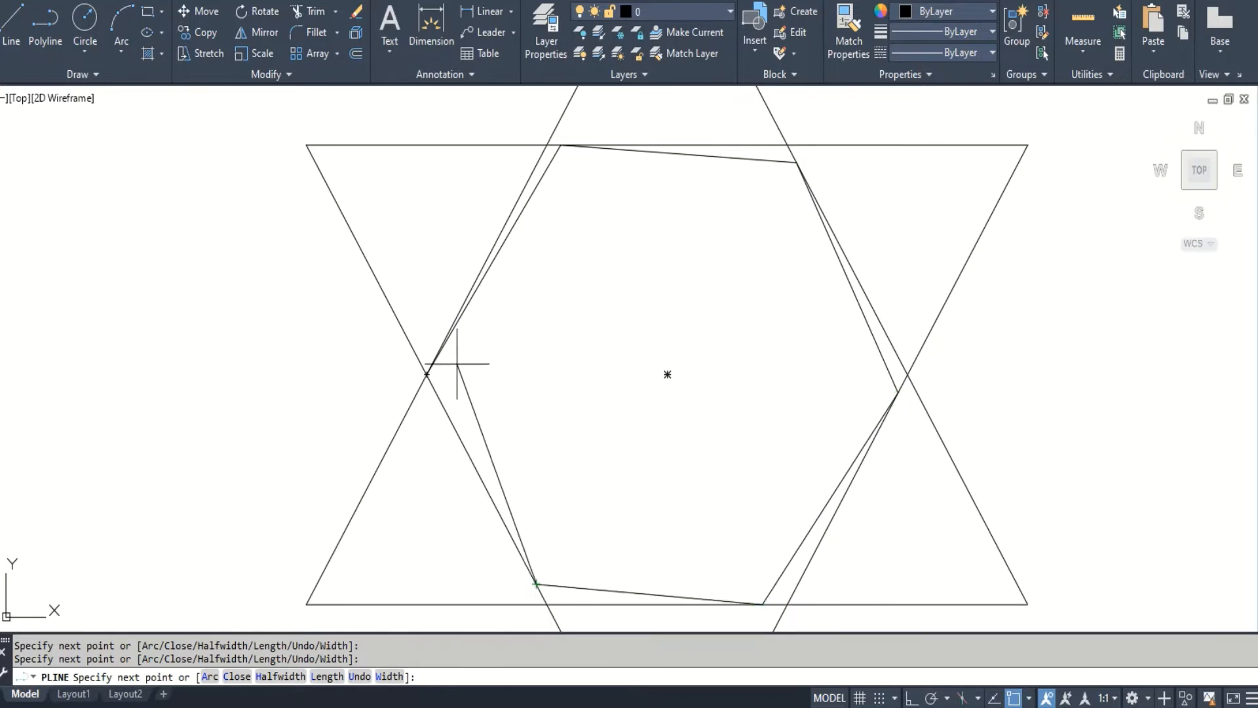
pyautogui.click(438, 354)
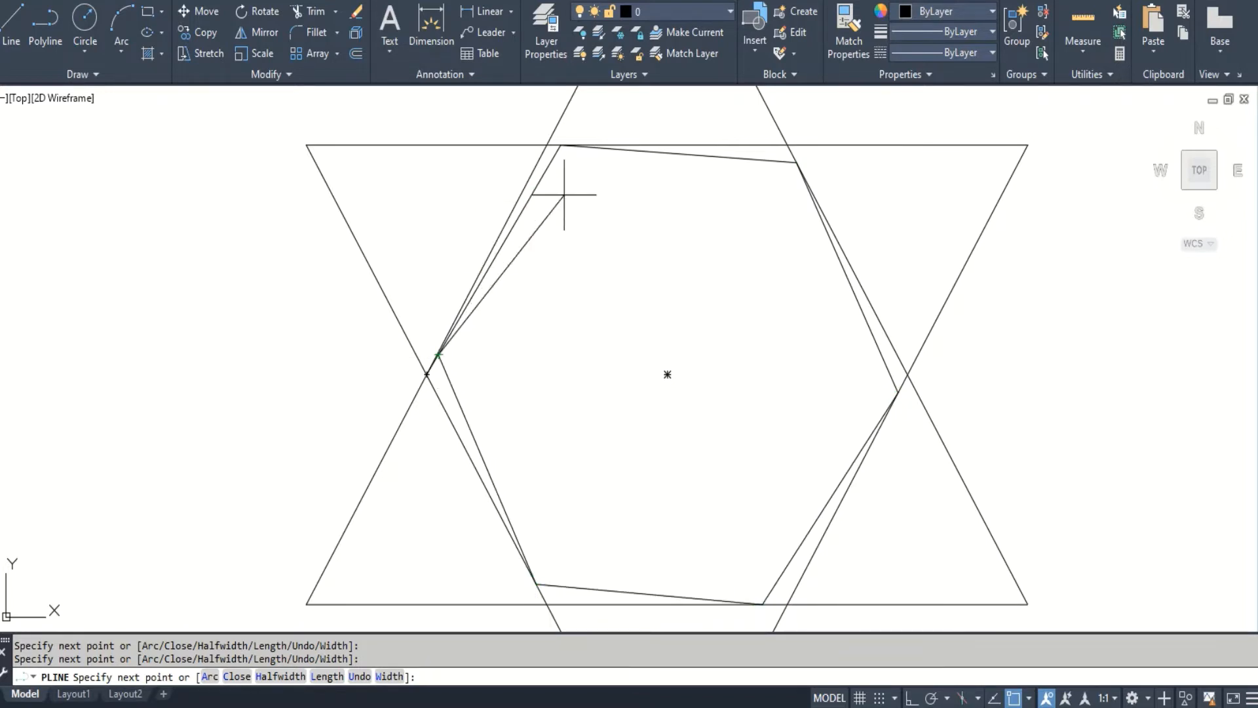
# - Continue the polyline clockwise with a second six-sided turn, placing each corner on the first turn's segments just past its corners
pyautogui.click(575, 144)
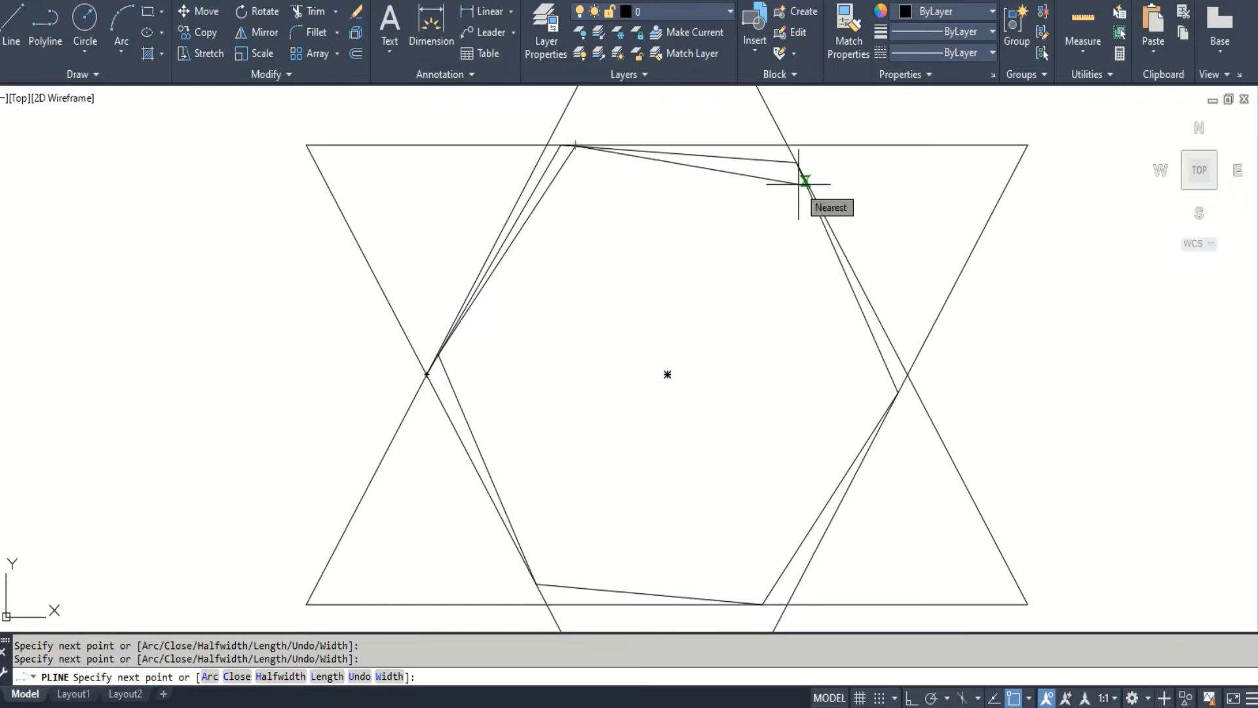
pyautogui.click(797, 197)
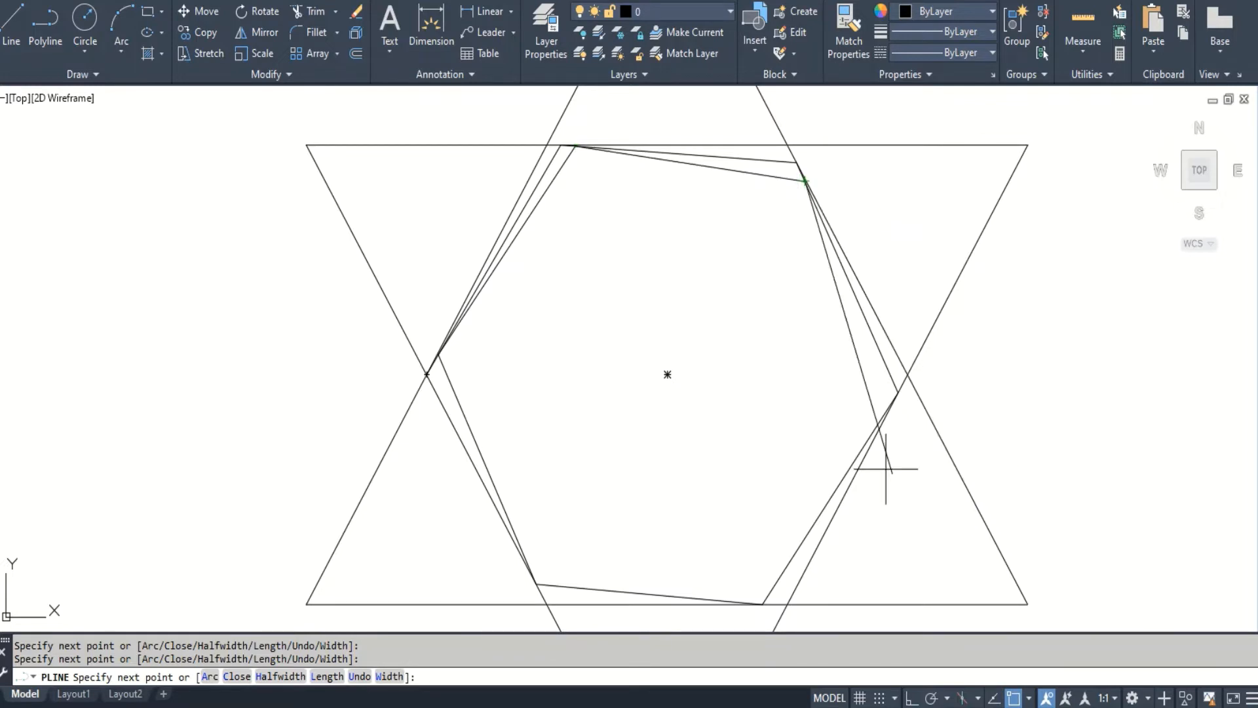
pyautogui.click(884, 407)
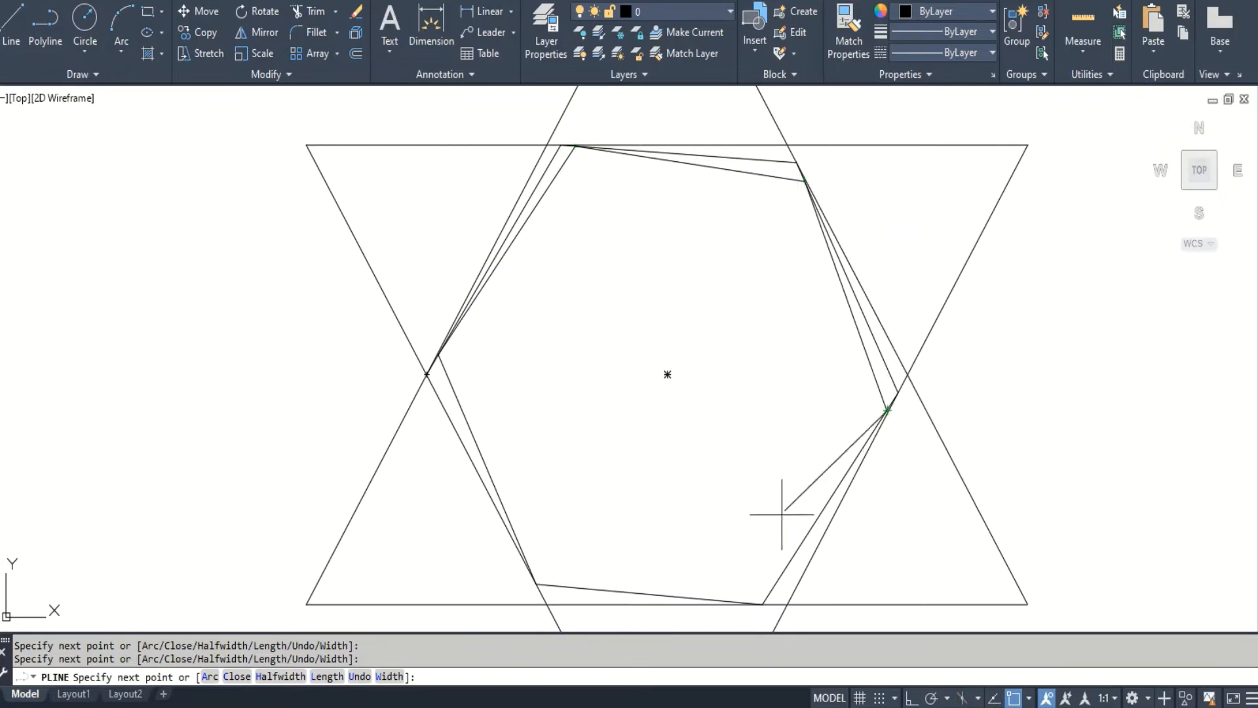
pyautogui.click(739, 601)
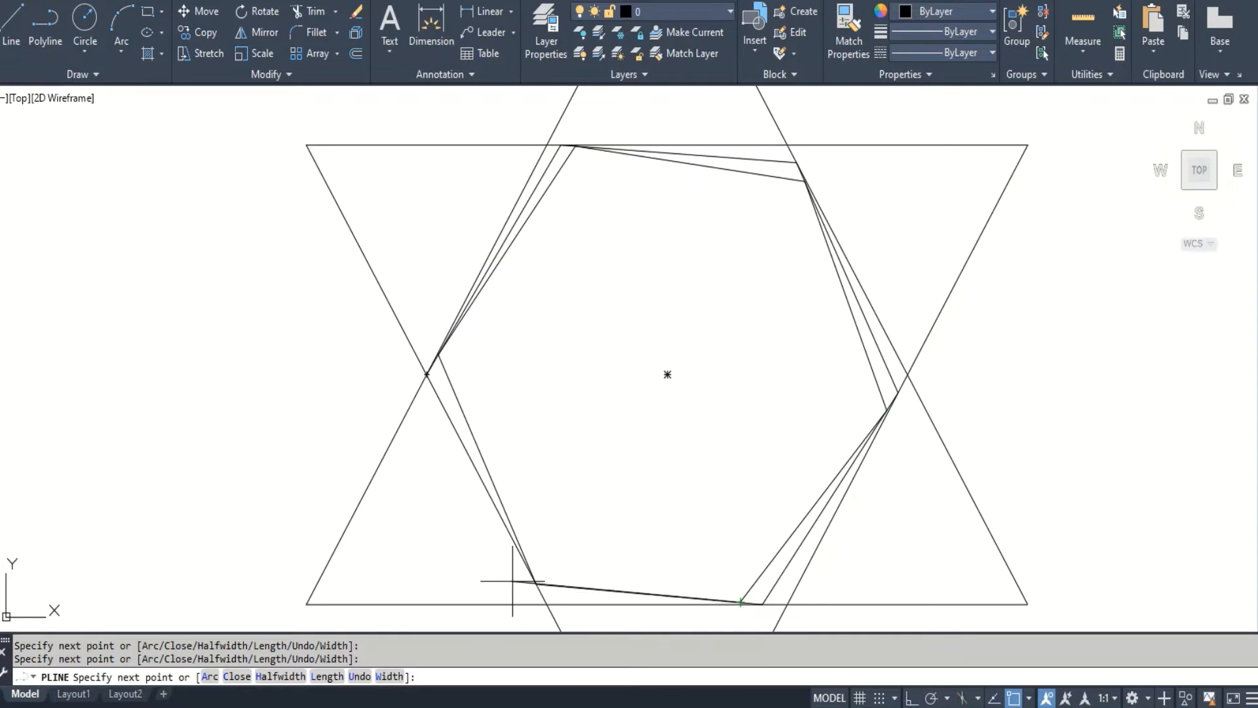
pyautogui.click(526, 563)
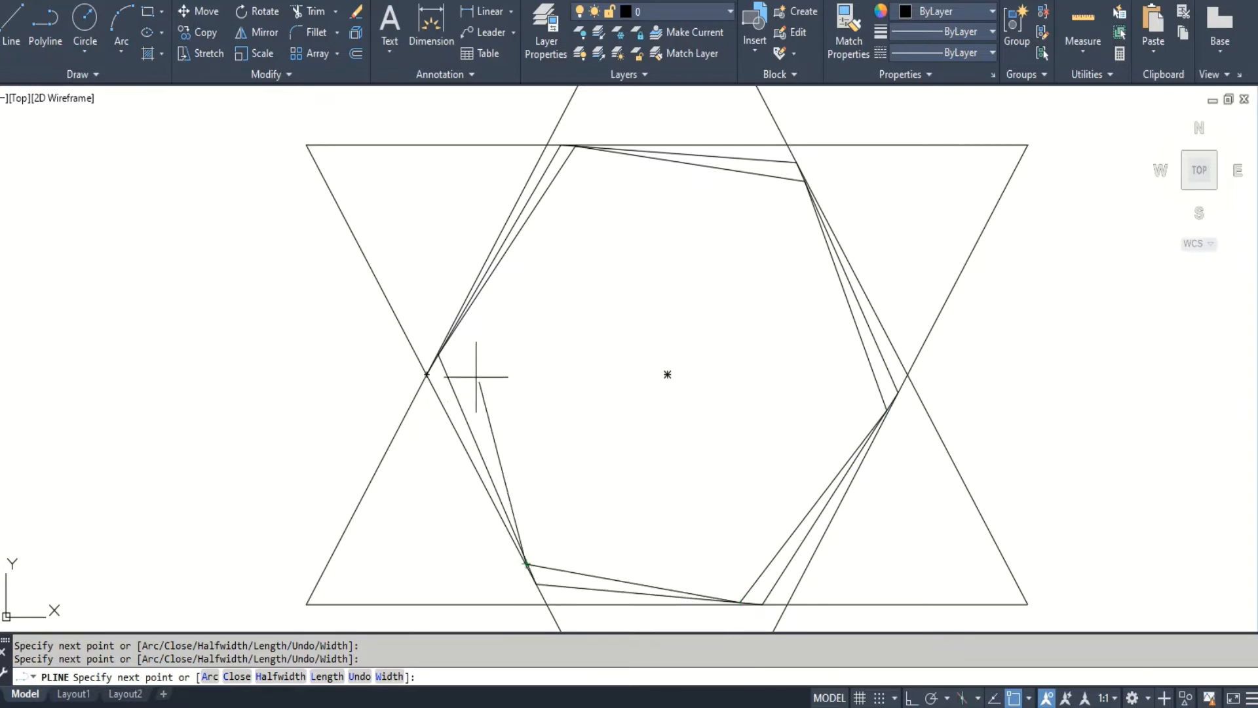
pyautogui.click(449, 338)
# - Add a third six-sided turn to the polyline just inside the second, undoing and re-placing its misplaced last corner on the left
pyautogui.click(589, 148)
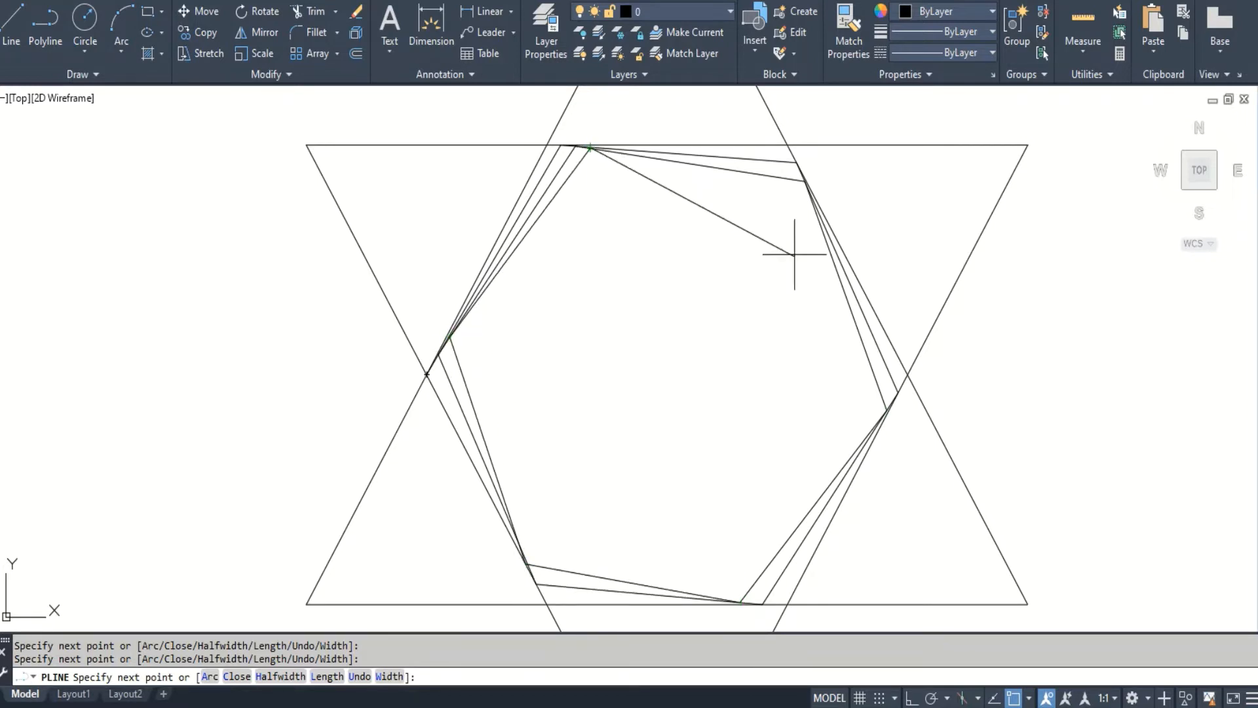
pyautogui.click(812, 203)
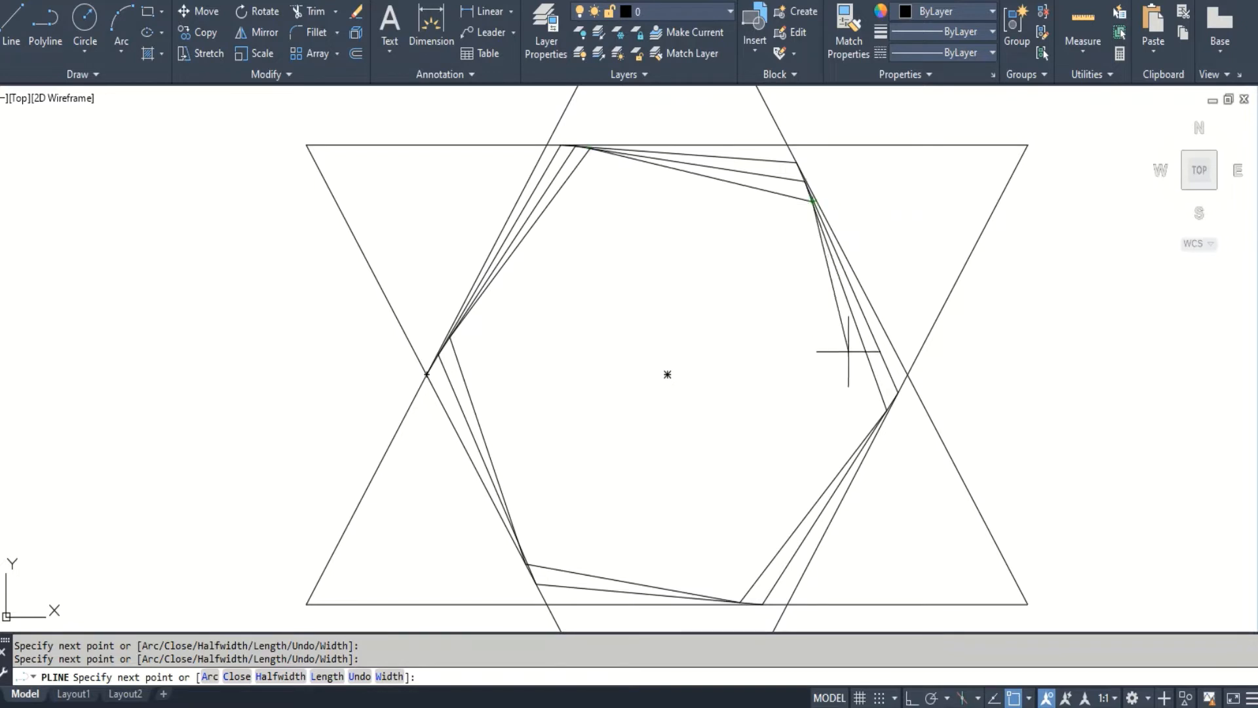
pyautogui.click(878, 422)
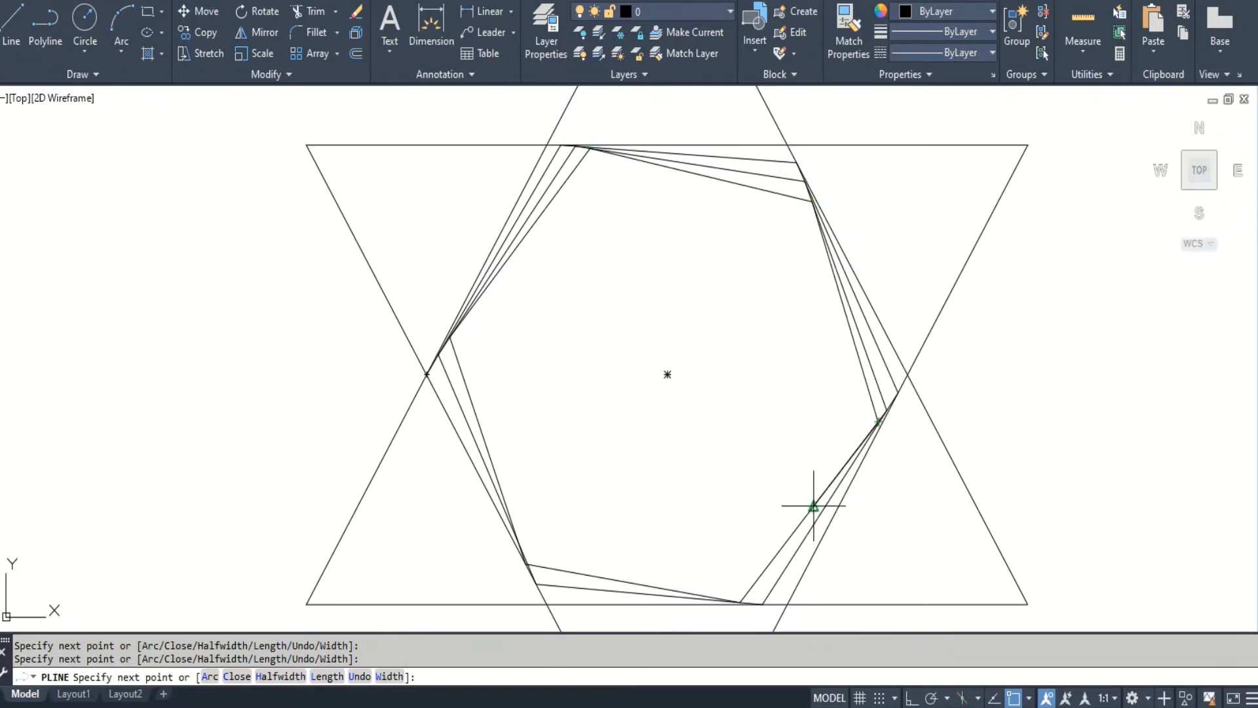
pyautogui.click(723, 597)
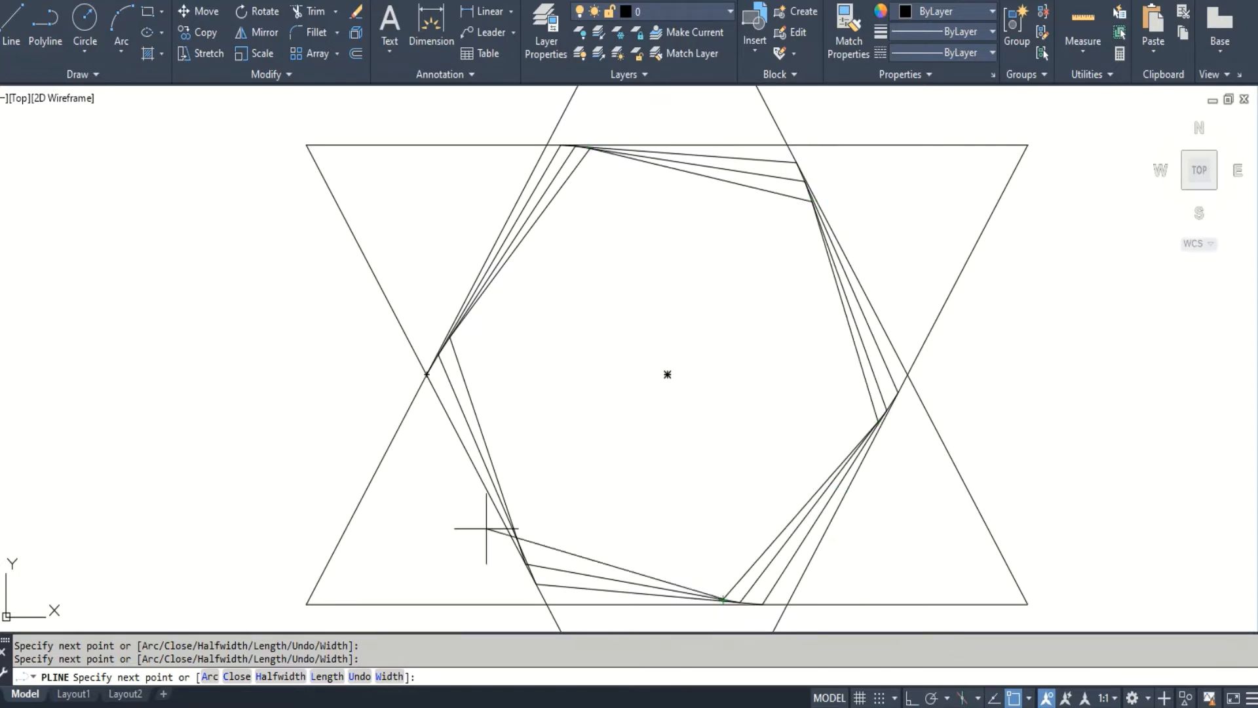
pyautogui.click(517, 543)
pyautogui.click(465, 328)
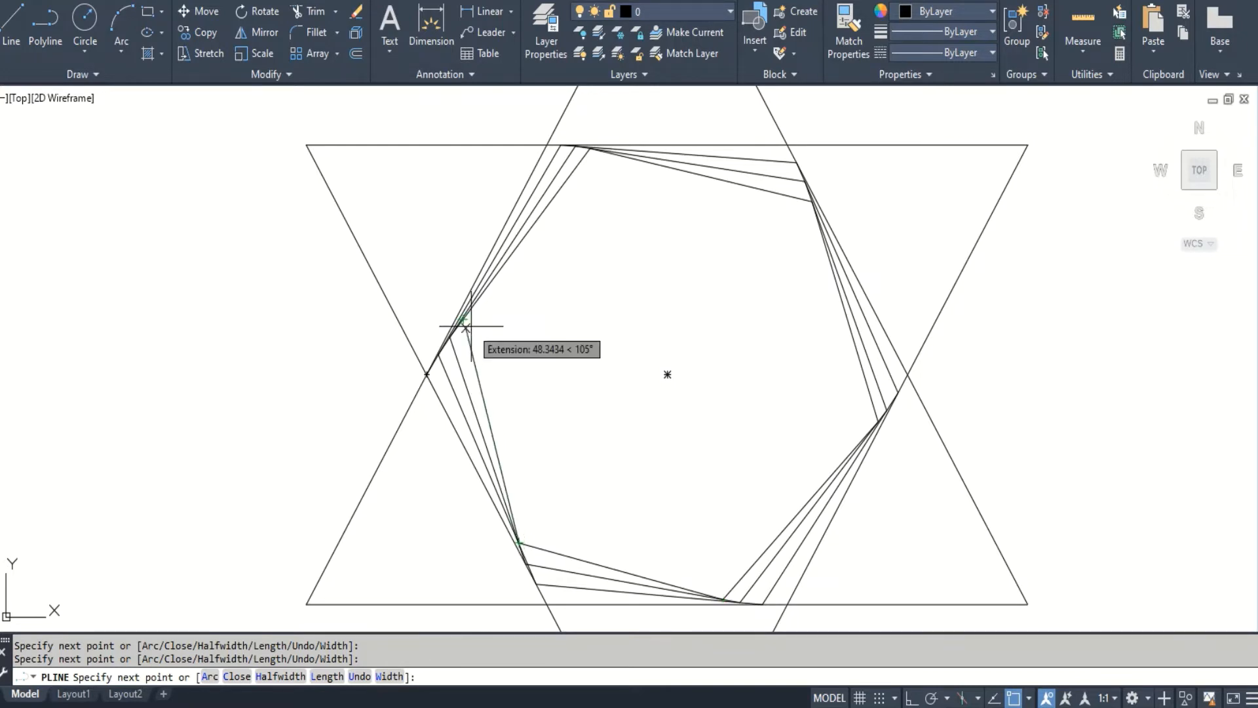
pyautogui.write('u')
pyautogui.press('Return')
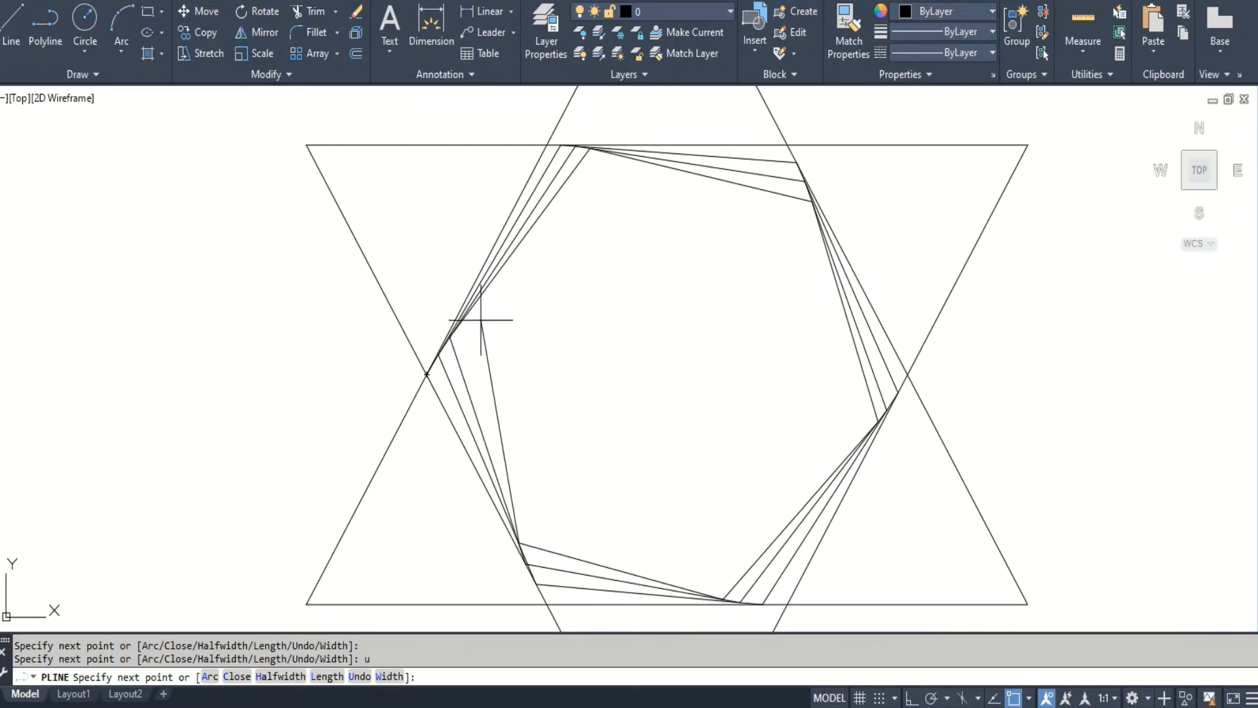
pyautogui.click(462, 322)
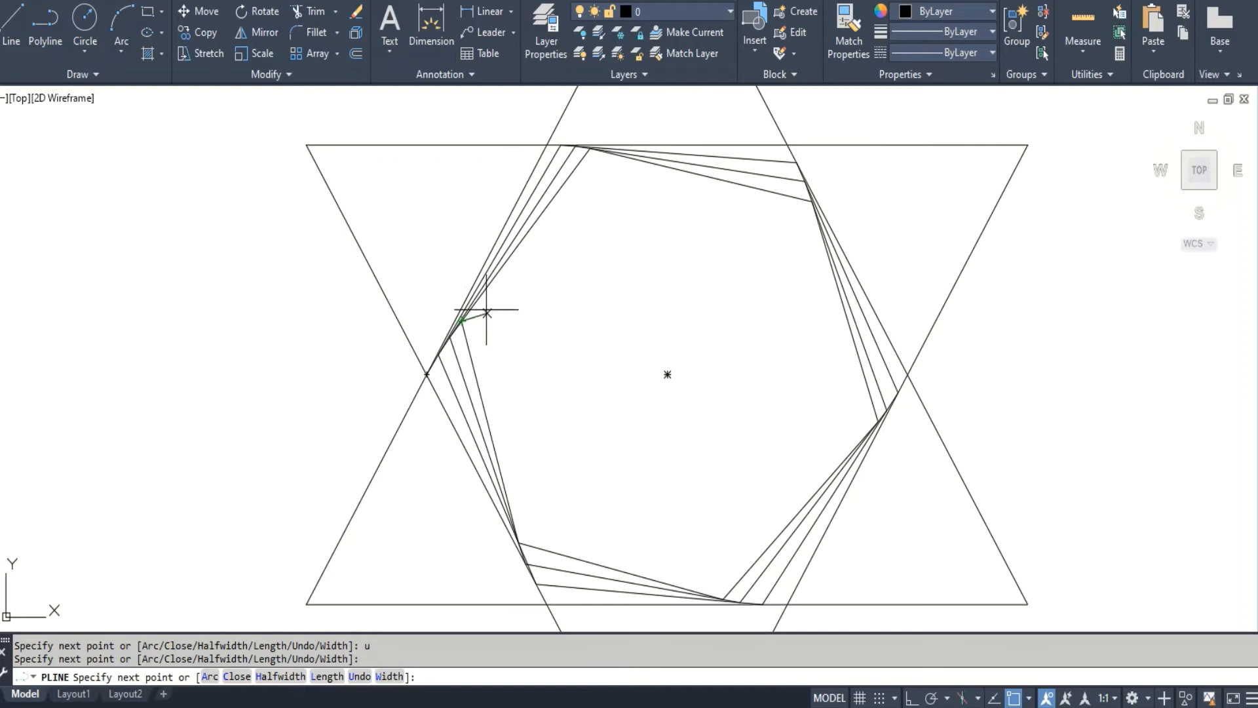
# - Extend the polyline spiral into a fourth turn with corners at the upper left, upper right and lower right
pyautogui.click(607, 152)
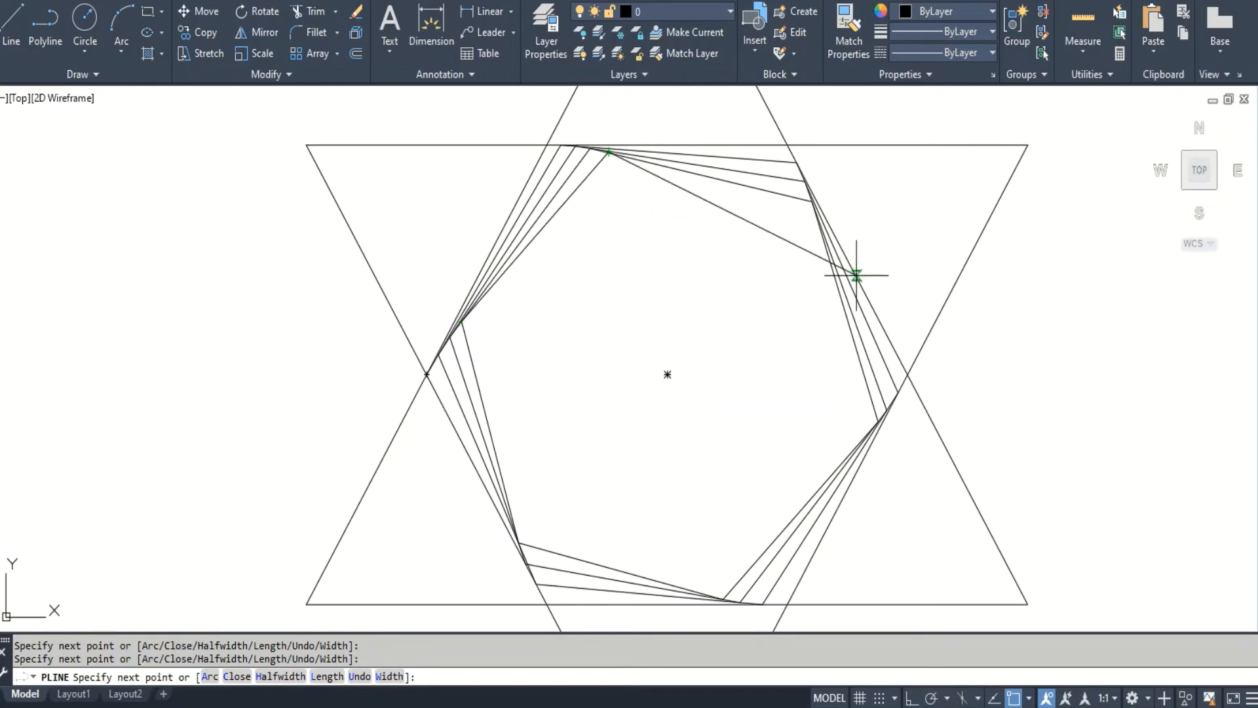
pyautogui.click(818, 221)
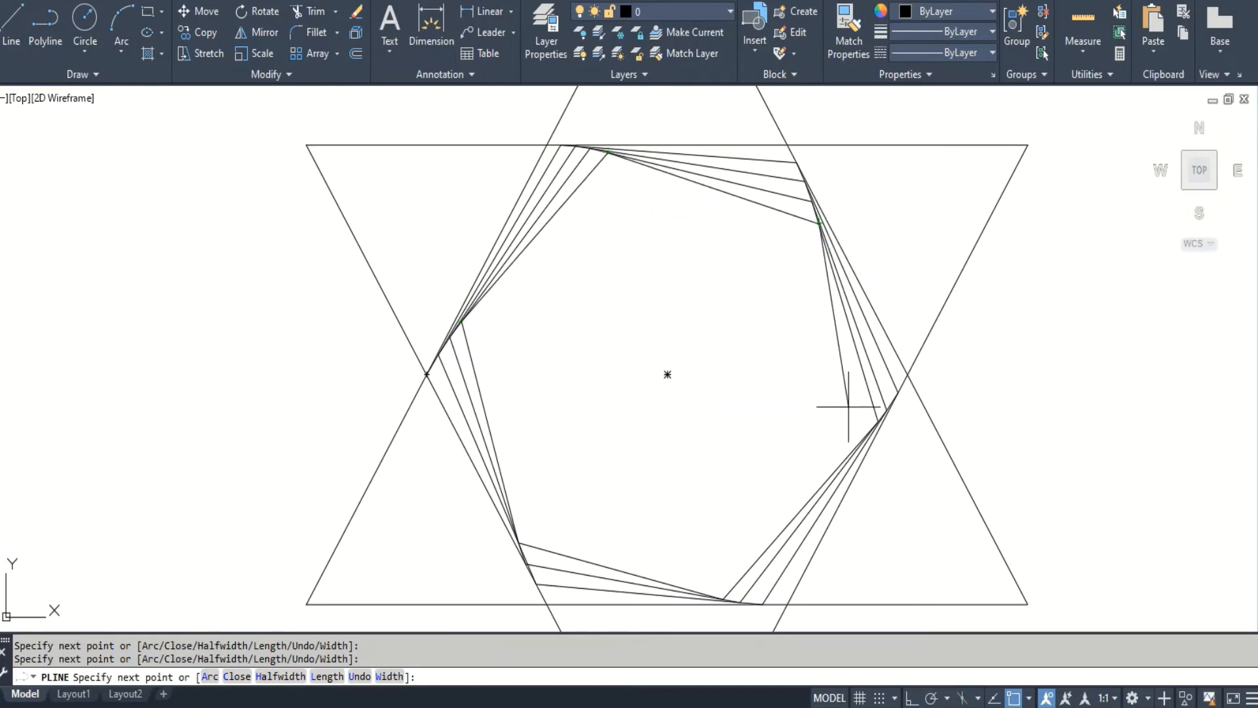
pyautogui.click(867, 433)
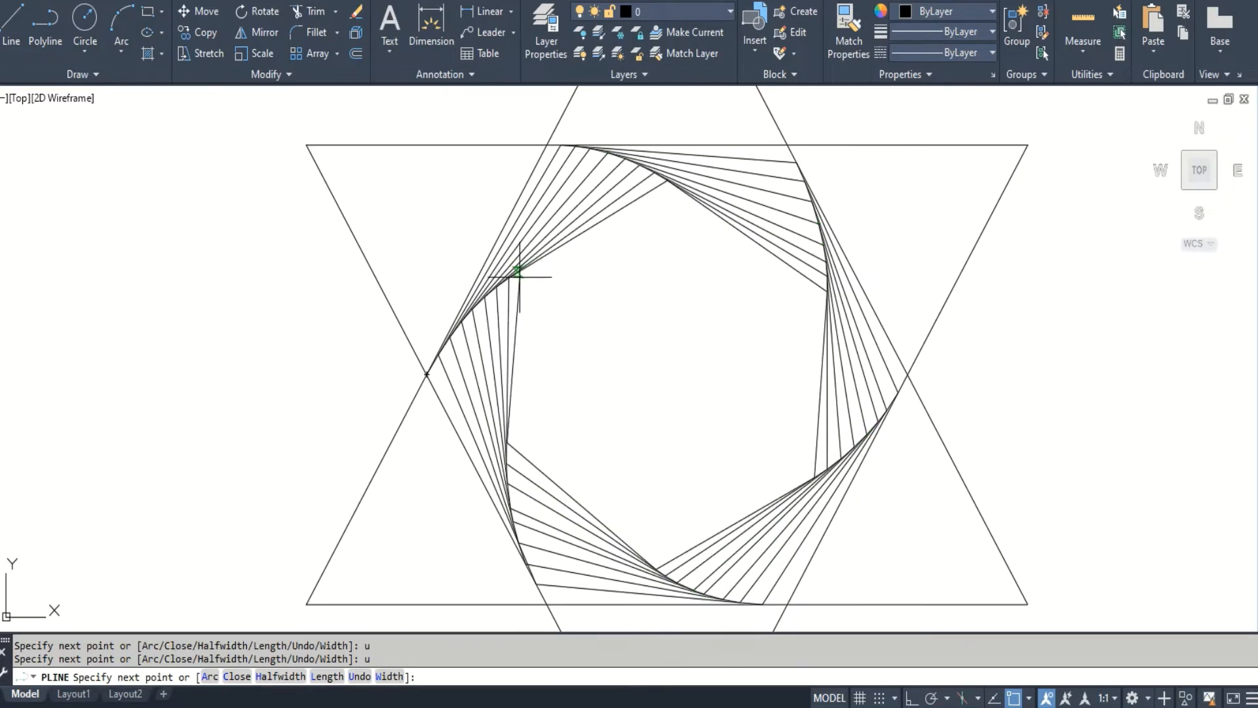
# - Add another six-segment clockwise turn inside the innermost hexagon, from its upper-left corner round to the lower-left one
pyautogui.click(517, 271)
pyautogui.click(676, 186)
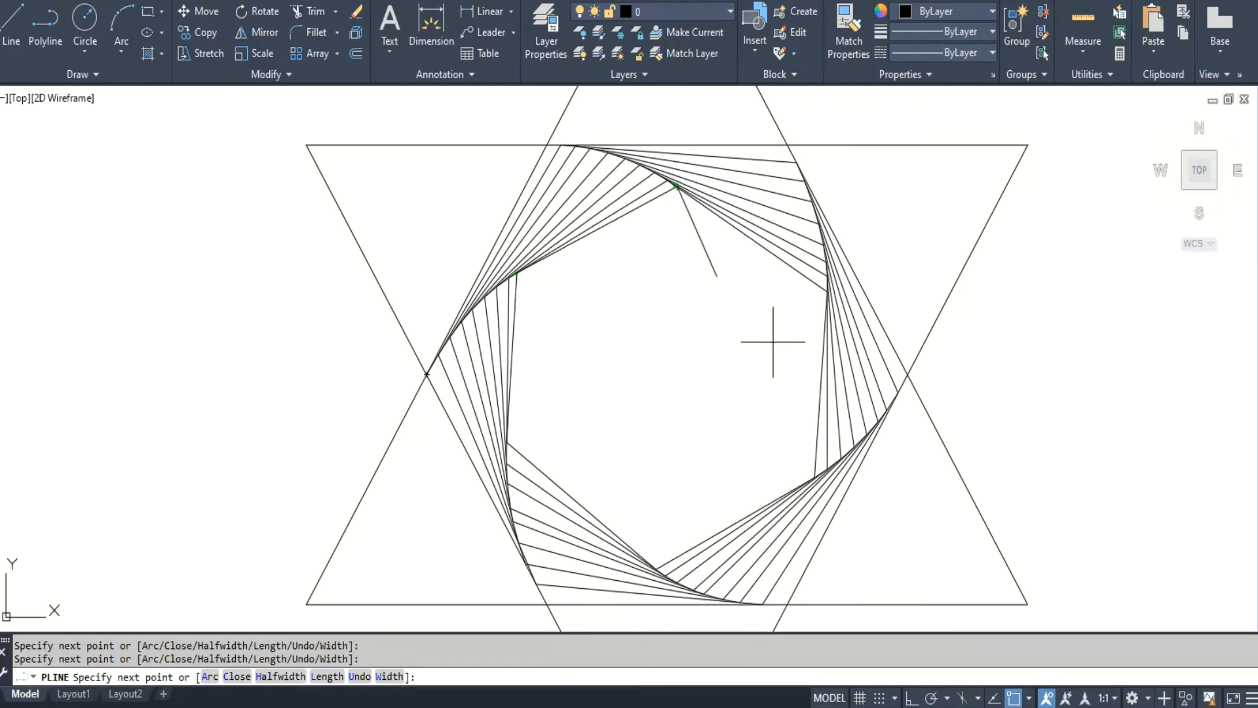
pyautogui.click(825, 308)
pyautogui.click(802, 484)
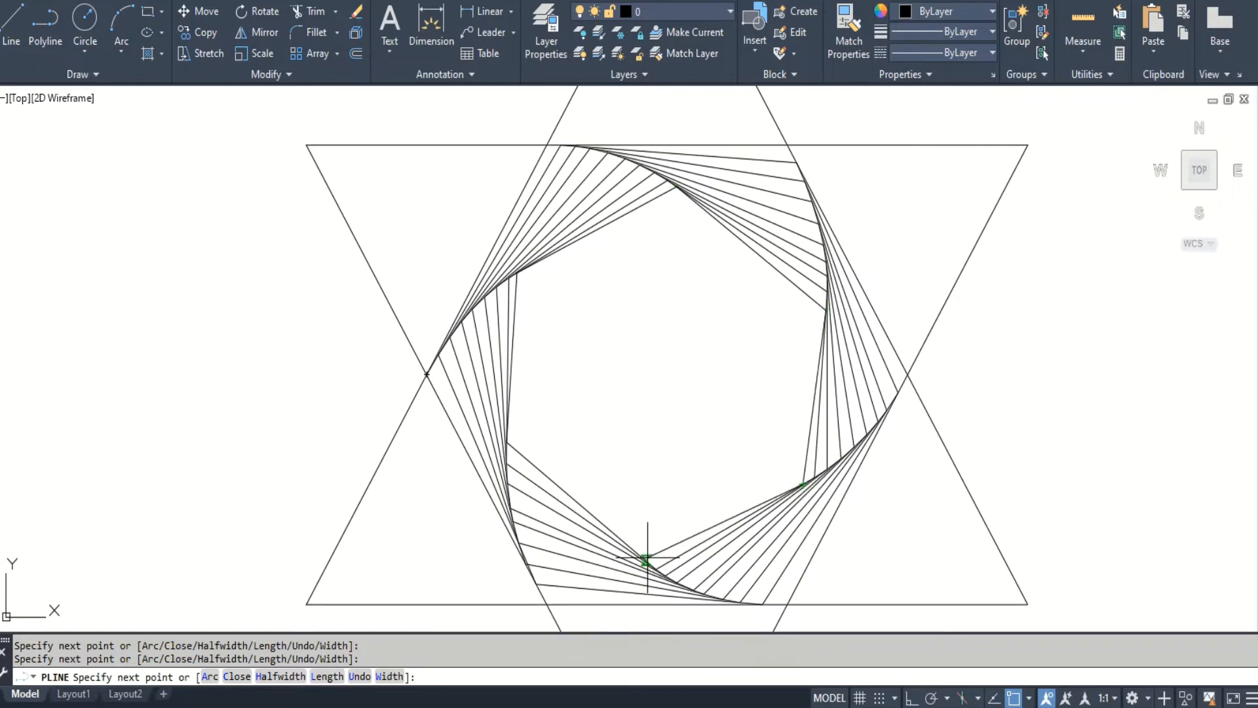
pyautogui.click(645, 558)
pyautogui.click(508, 427)
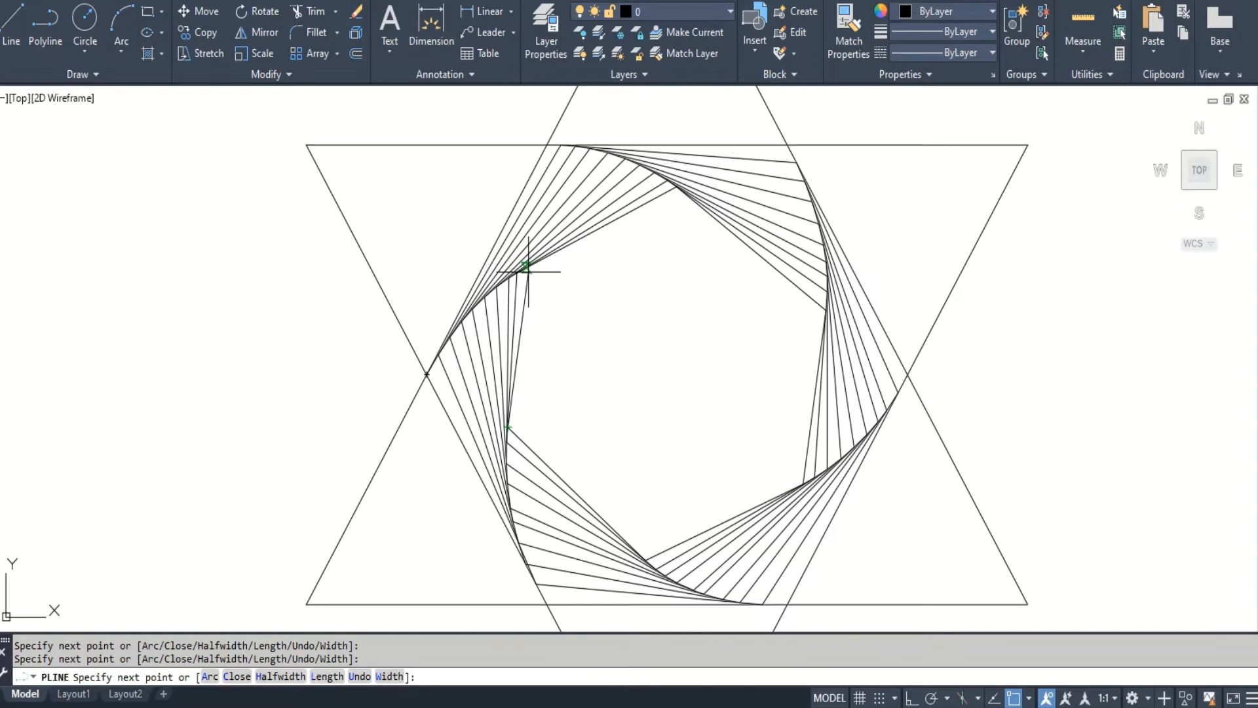
# - Add a six-segment turn just inside the innermost hexagon, running clockwise from the upper-left corner to the corner on the left side
pyautogui.click(526, 268)
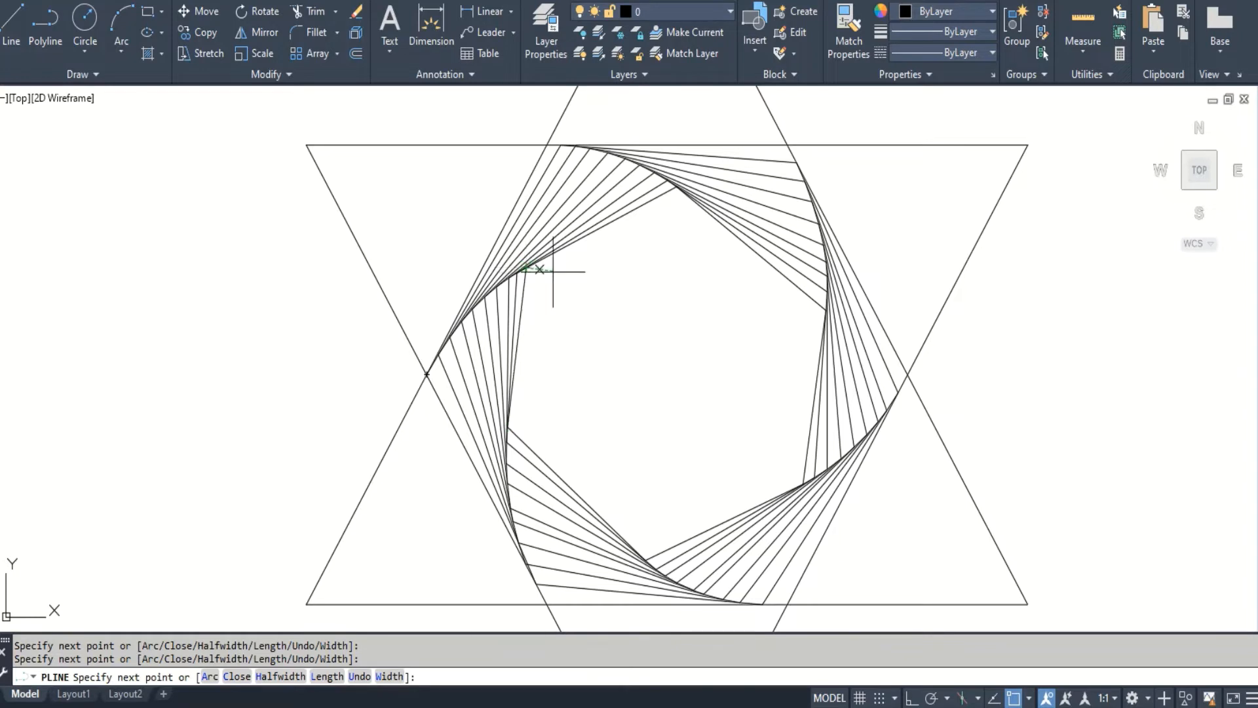
pyautogui.click(684, 195)
pyautogui.click(824, 325)
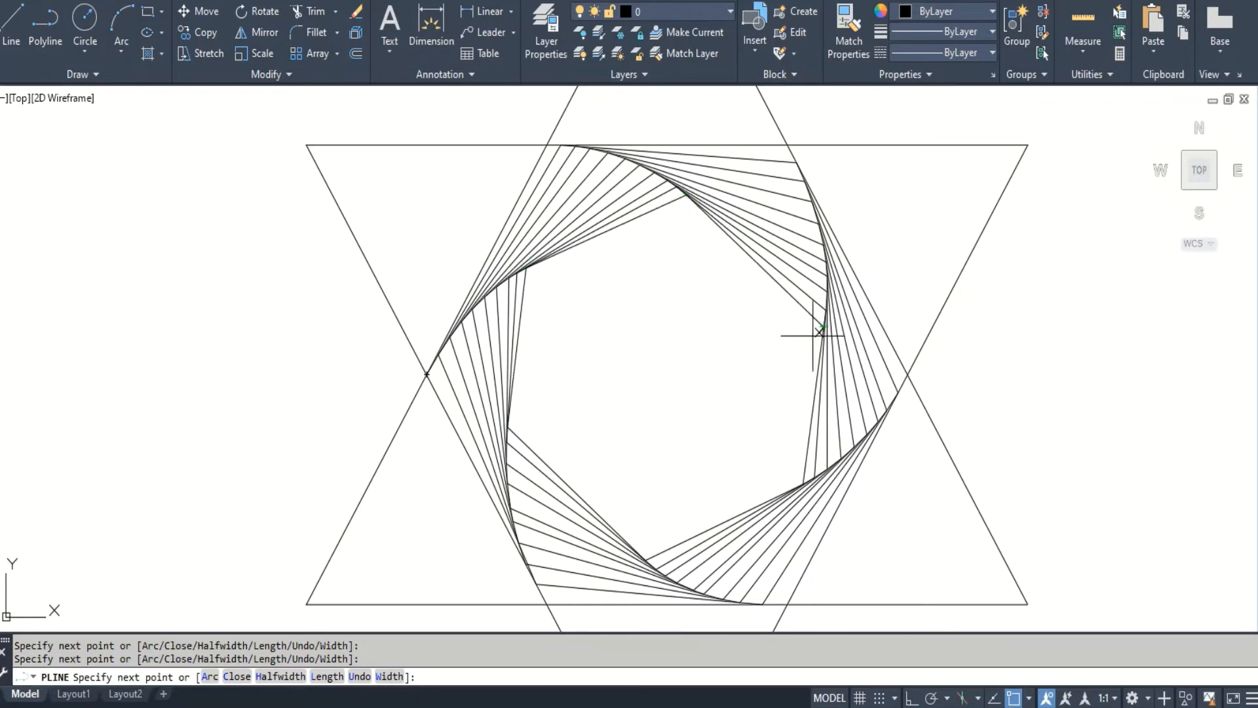
pyautogui.click(788, 491)
pyautogui.click(633, 549)
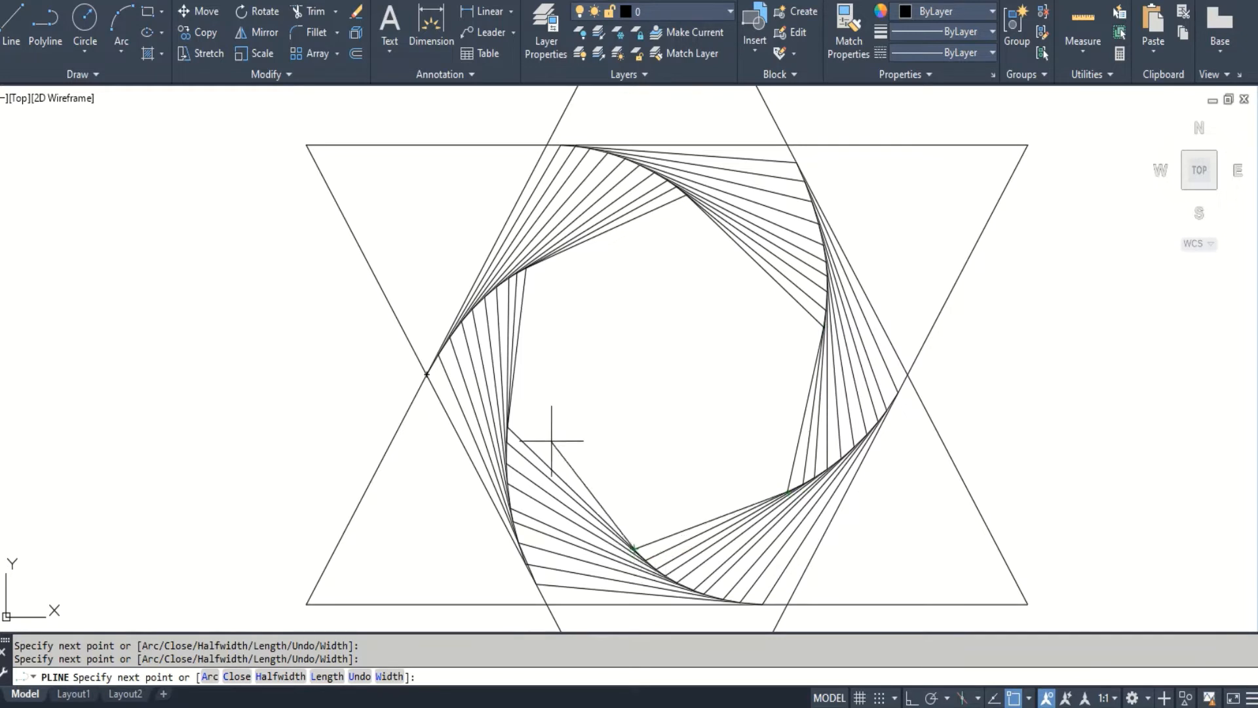
pyautogui.click(509, 411)
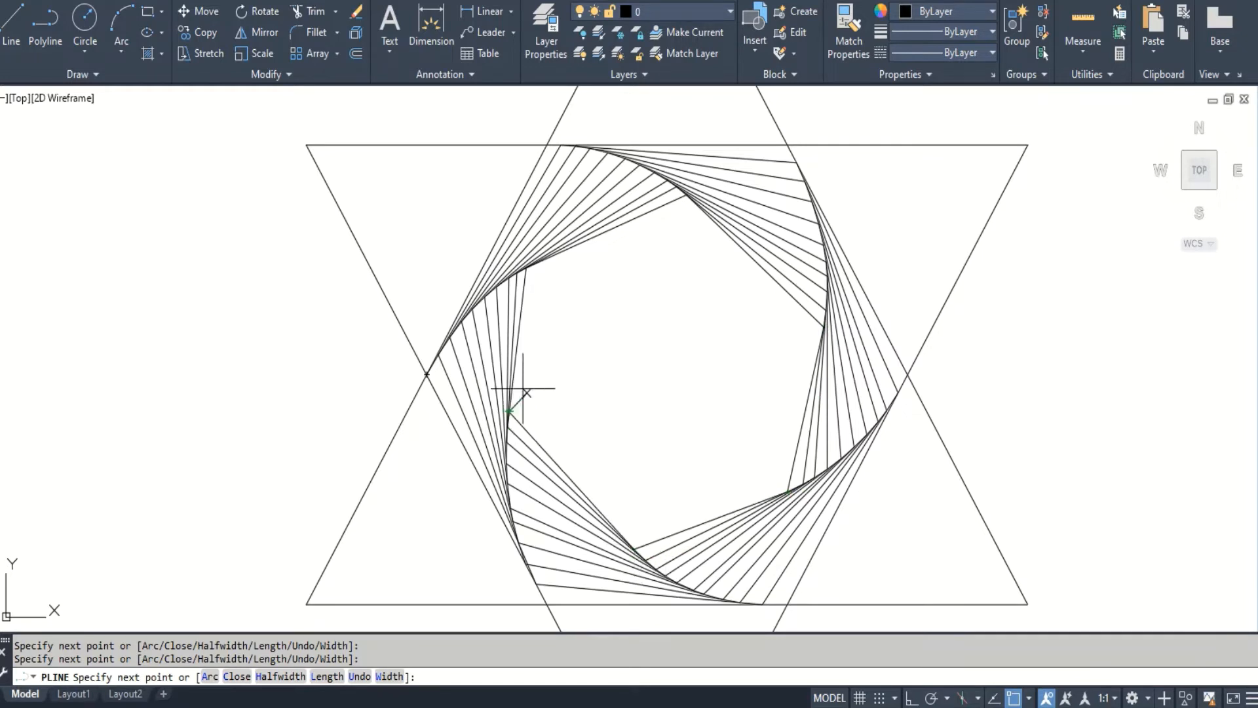
# - Continue the polyline with another inward six-sided turn, placing each corner on the previous turn's segments slightly past its corners
pyautogui.click(538, 263)
pyautogui.click(696, 202)
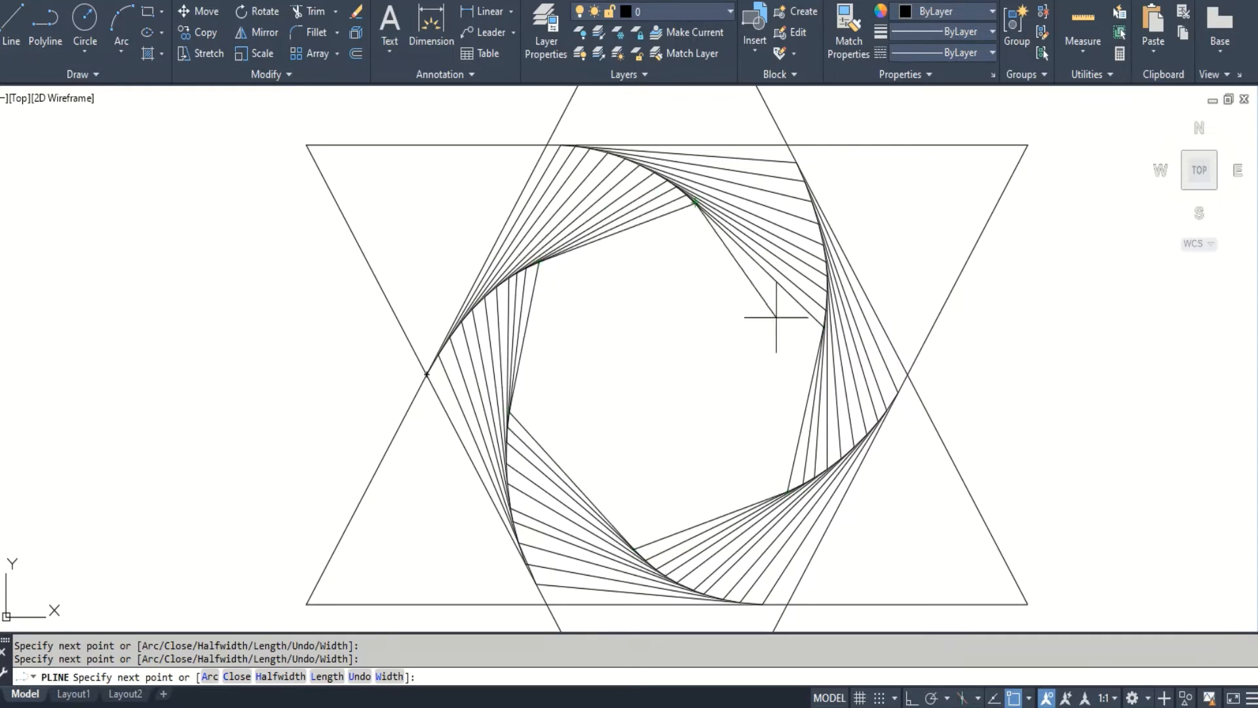
pyautogui.click(821, 345)
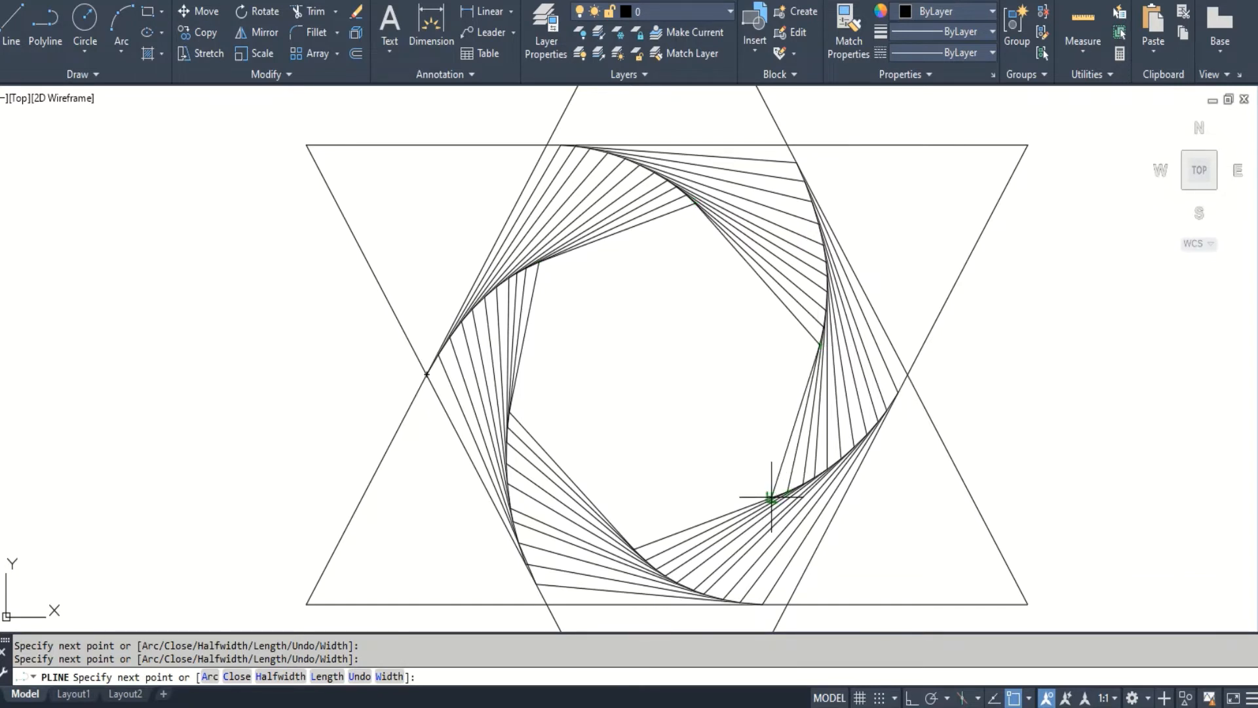
pyautogui.click(771, 496)
pyautogui.click(628, 541)
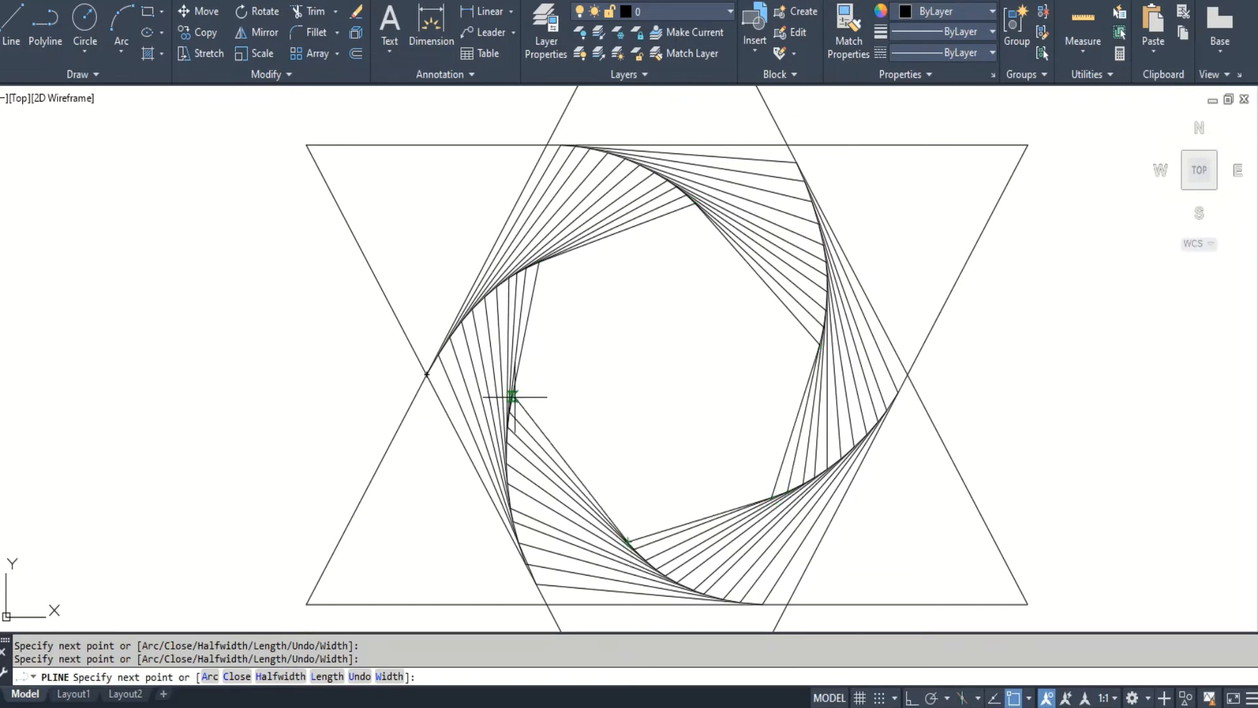
pyautogui.click(511, 396)
# - Wind the polyline once more clockwise inside the last turn, from the upper-left segment round to the left-hand one
pyautogui.click(554, 253)
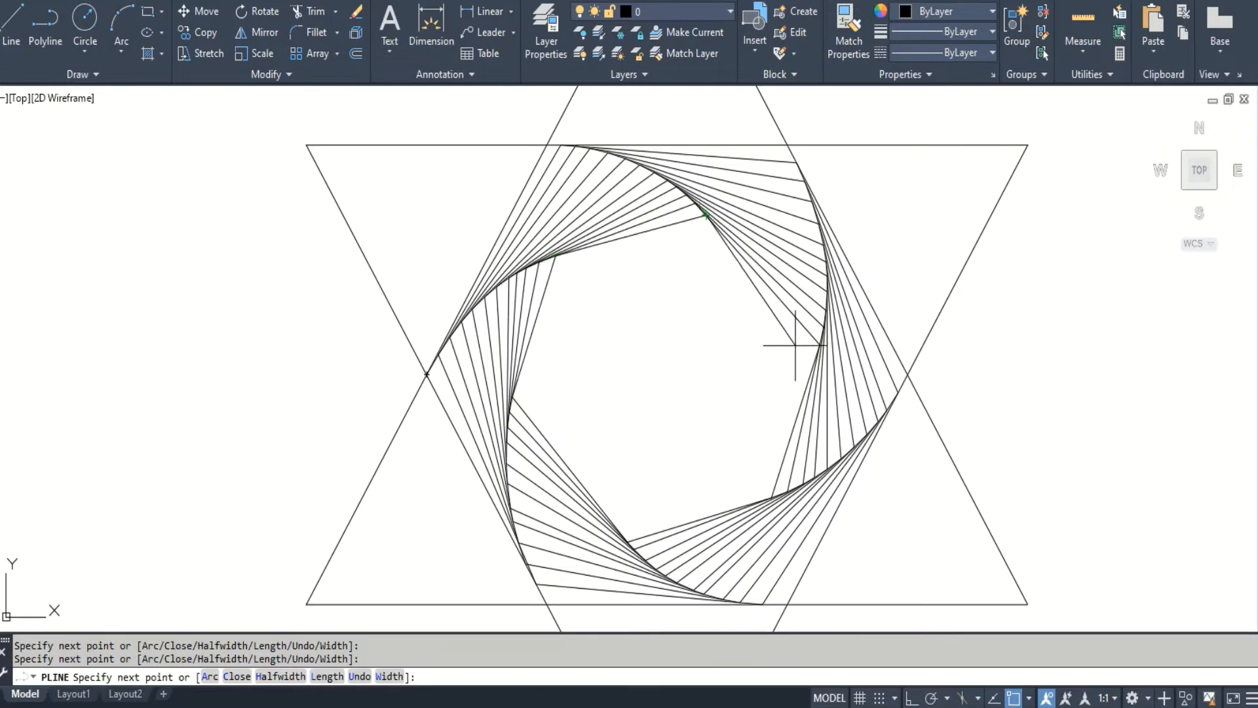
pyautogui.click(814, 360)
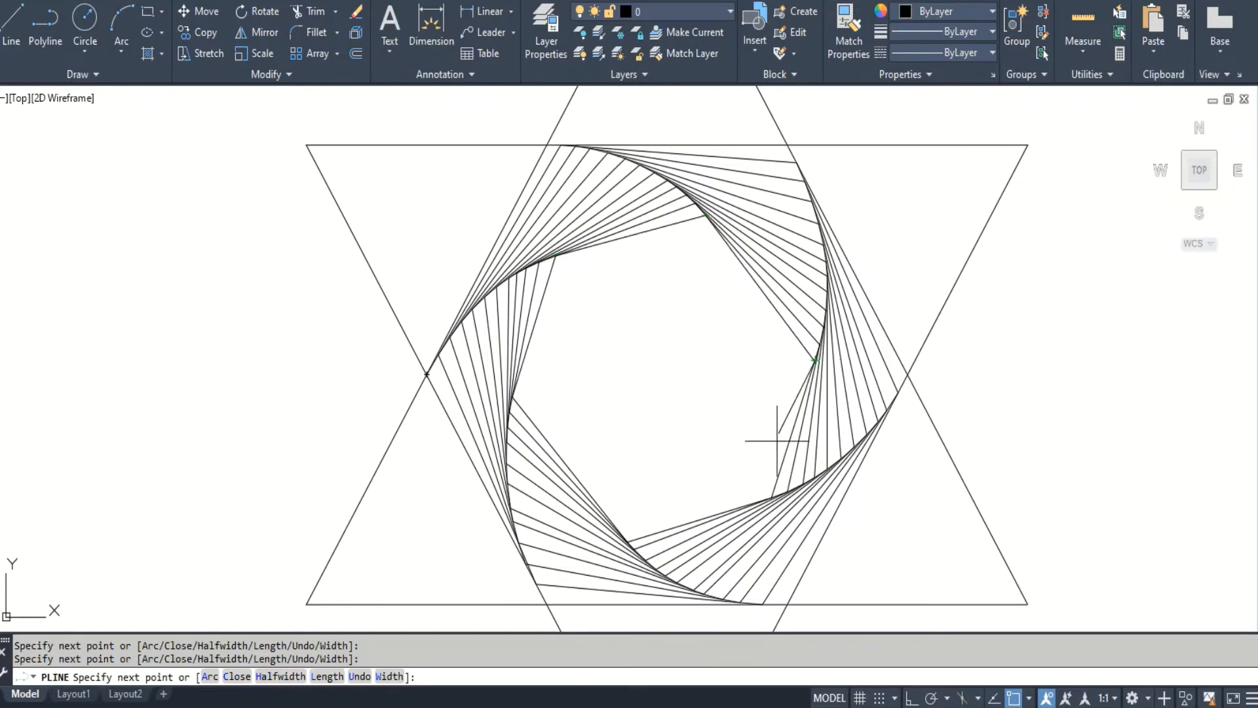
pyautogui.click(758, 502)
pyautogui.click(618, 531)
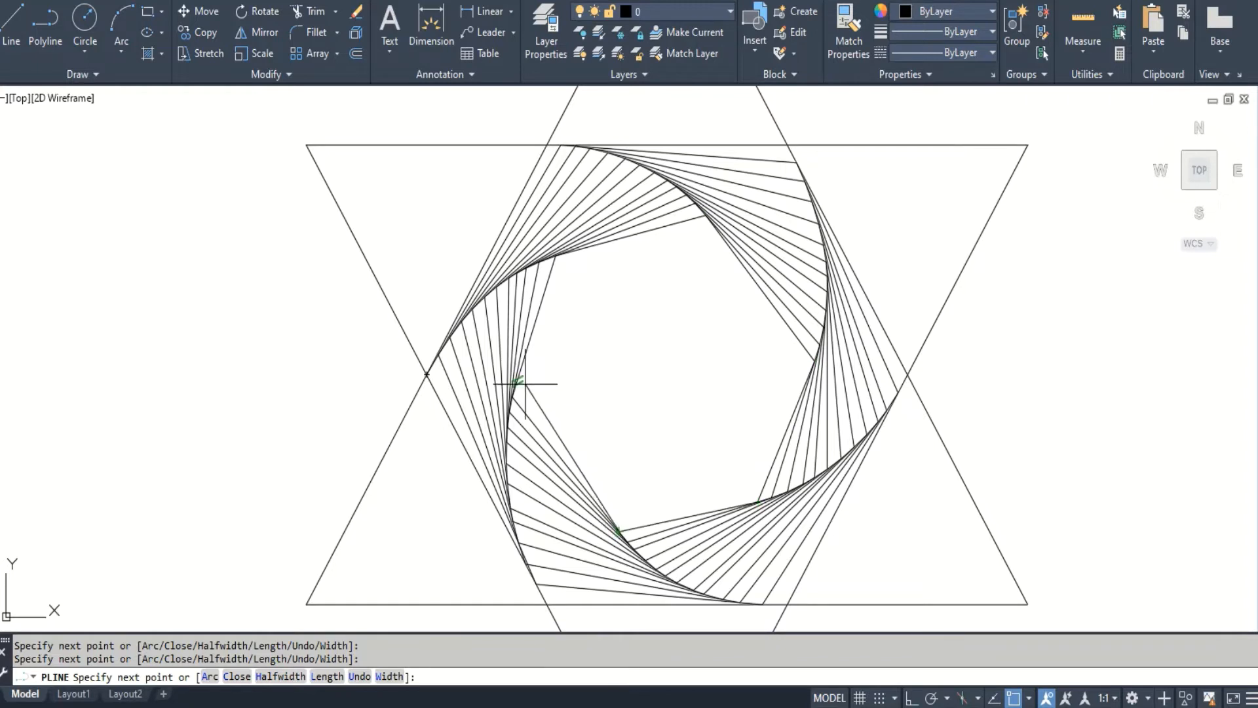
pyautogui.click(515, 385)
# - Draw a further six-cornered turn inside the spiral, snapping every corner to the adjacent segment of the turn outside it
pyautogui.click(571, 251)
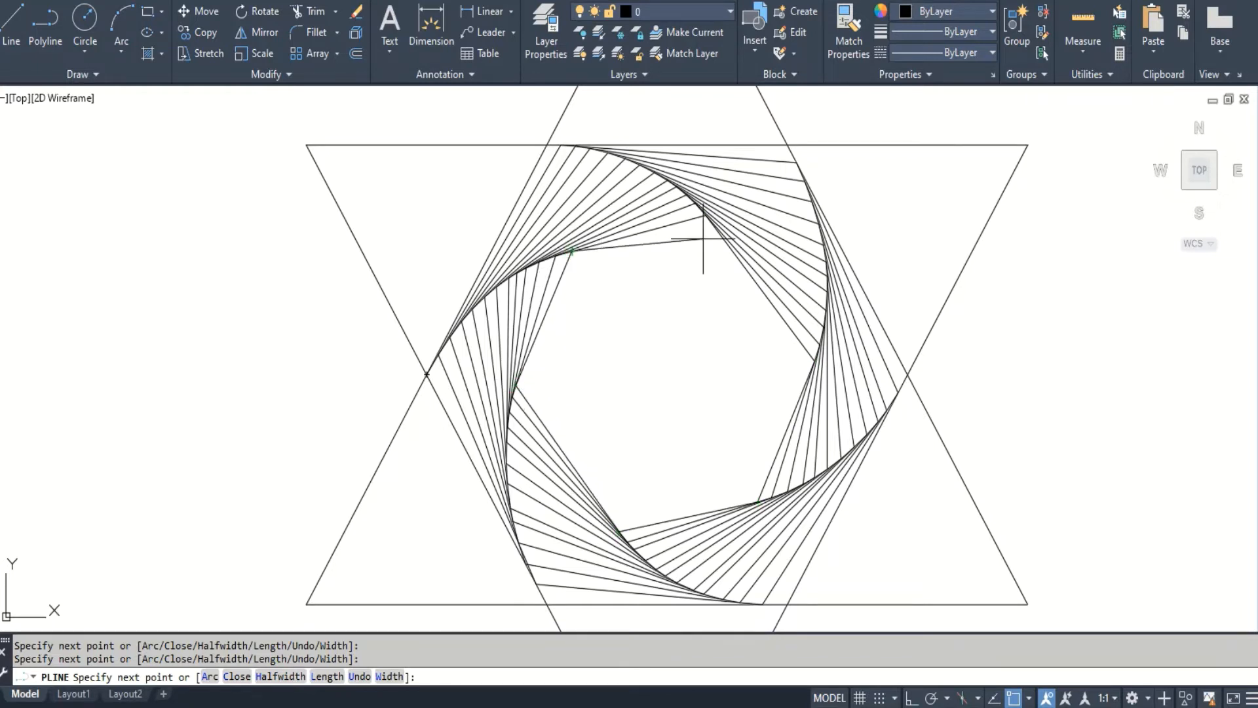
pyautogui.click(715, 227)
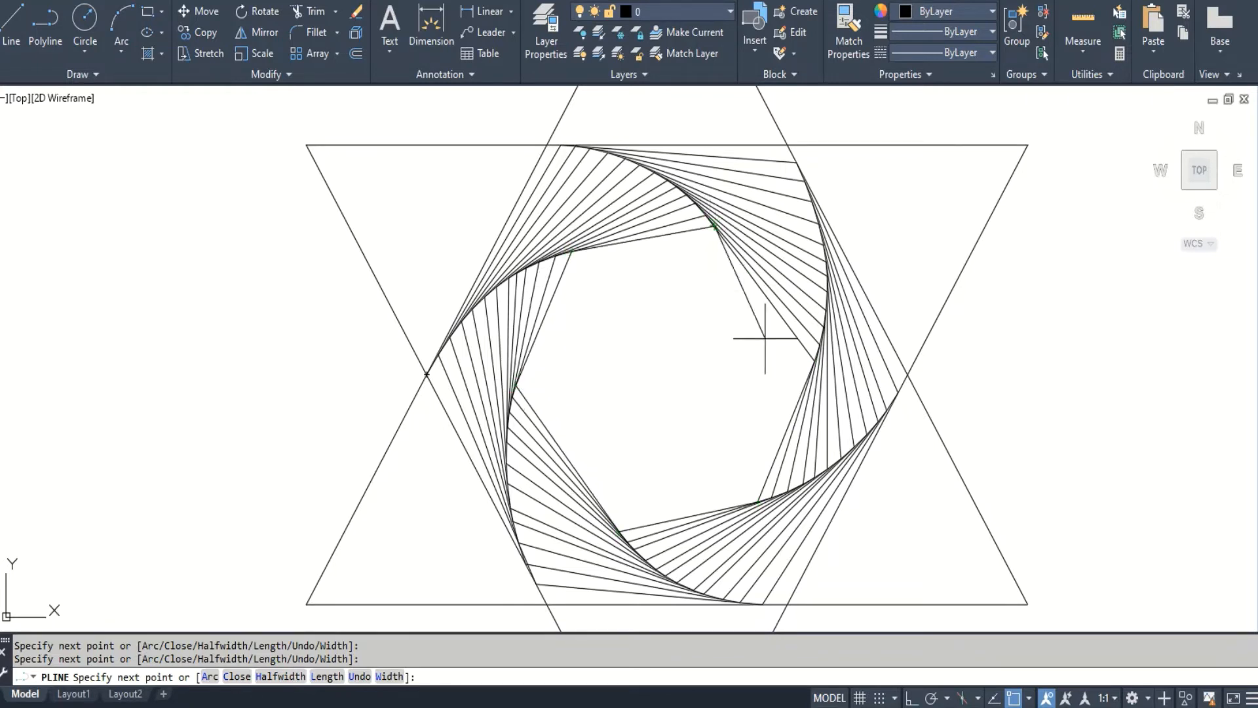
pyautogui.click(810, 373)
pyautogui.click(742, 506)
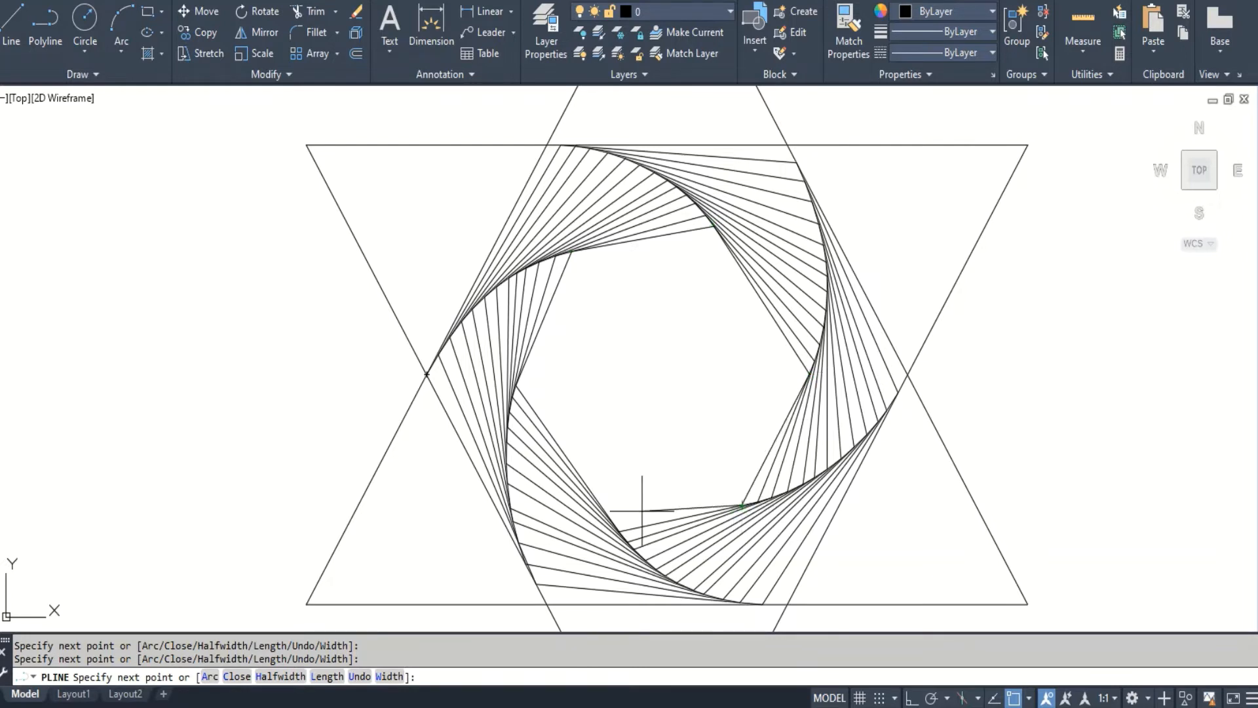
pyautogui.click(610, 522)
pyautogui.click(523, 371)
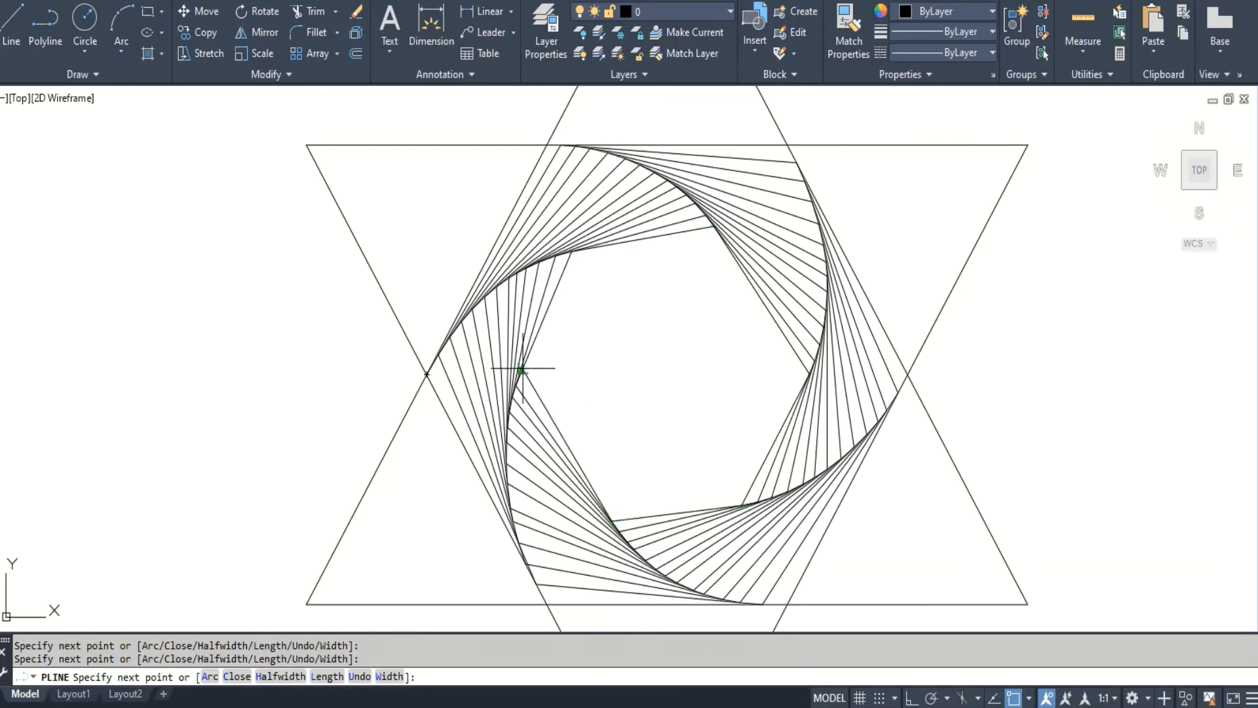
# - Extend the spiral by six more segments clockwise, starting on the nearly horizontal top segment and ending on the left segment
pyautogui.click(585, 248)
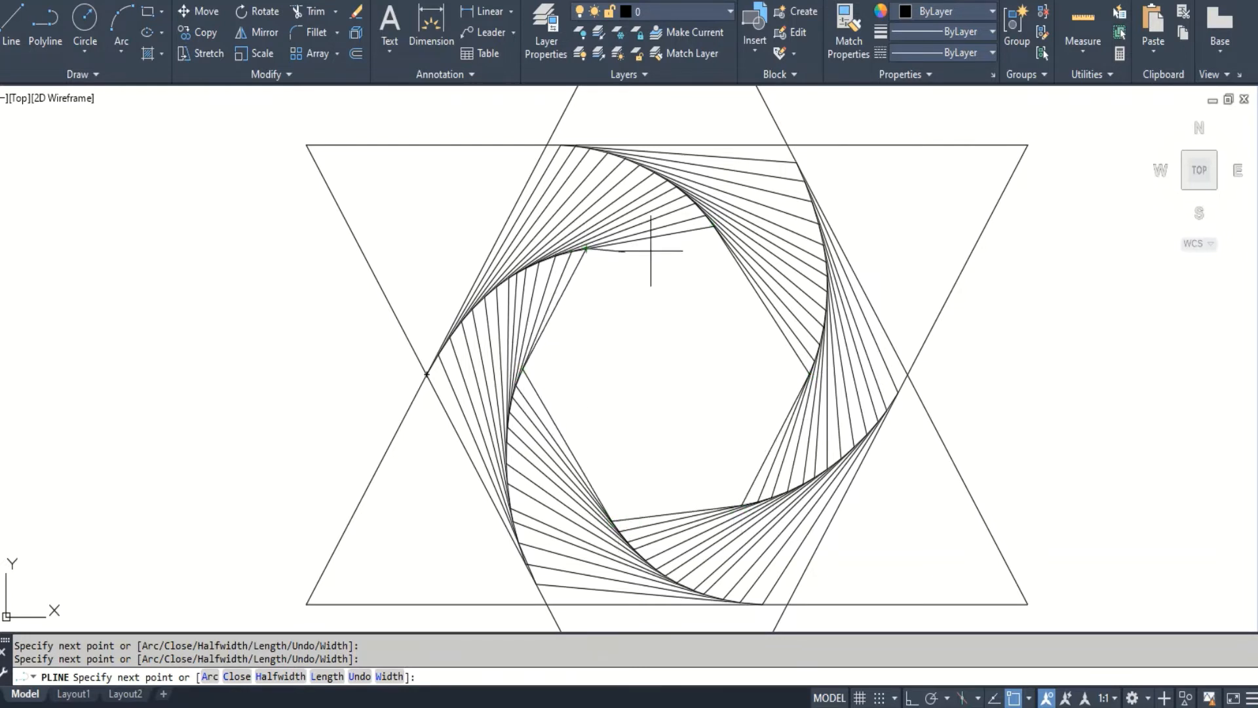
pyautogui.click(719, 236)
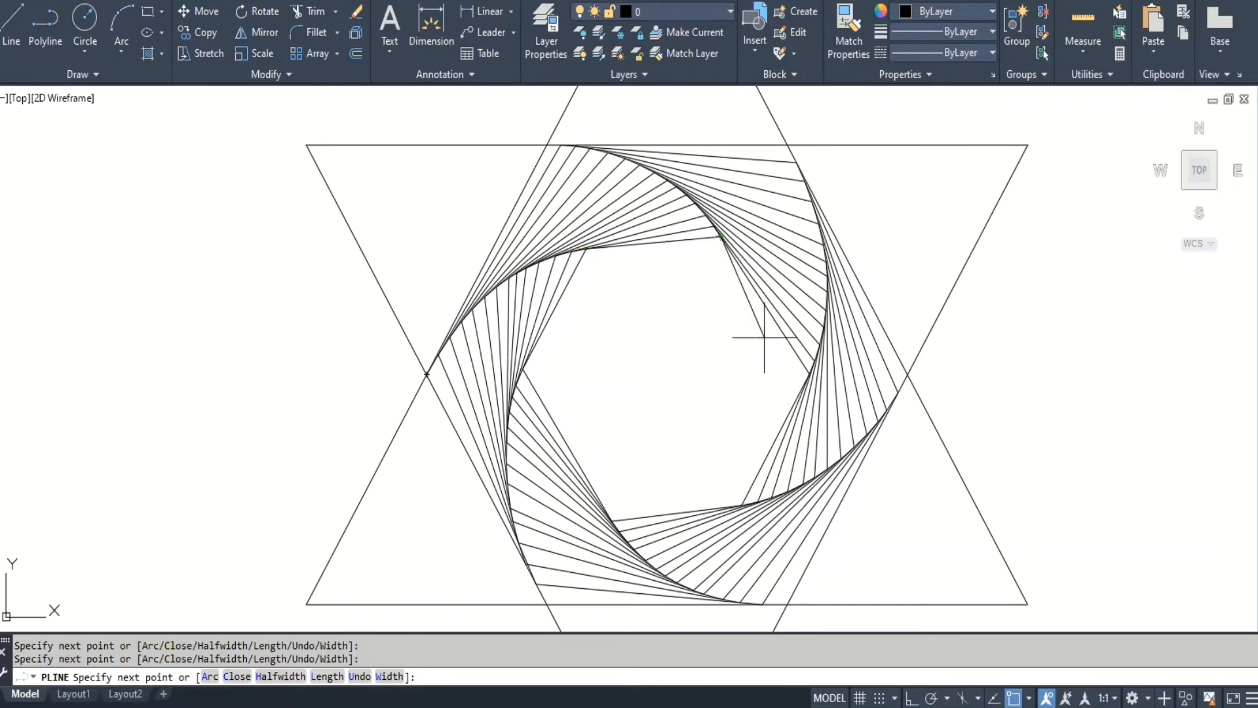
pyautogui.click(801, 390)
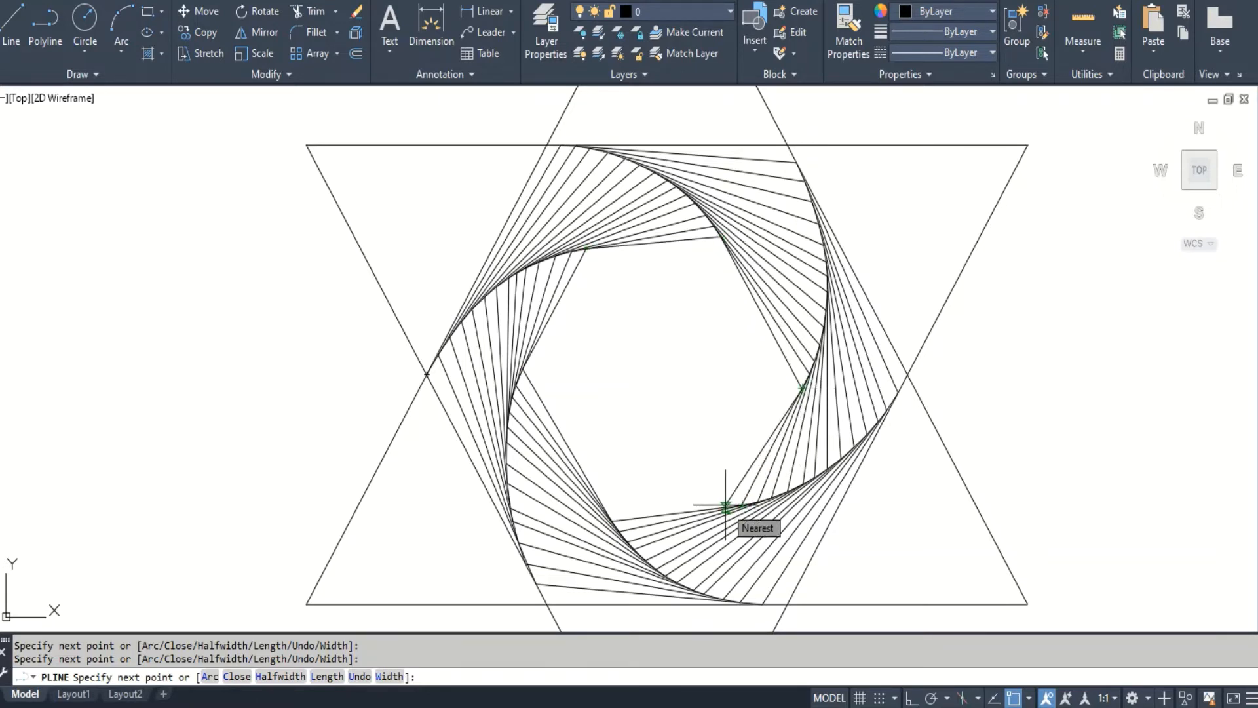
pyautogui.click(726, 506)
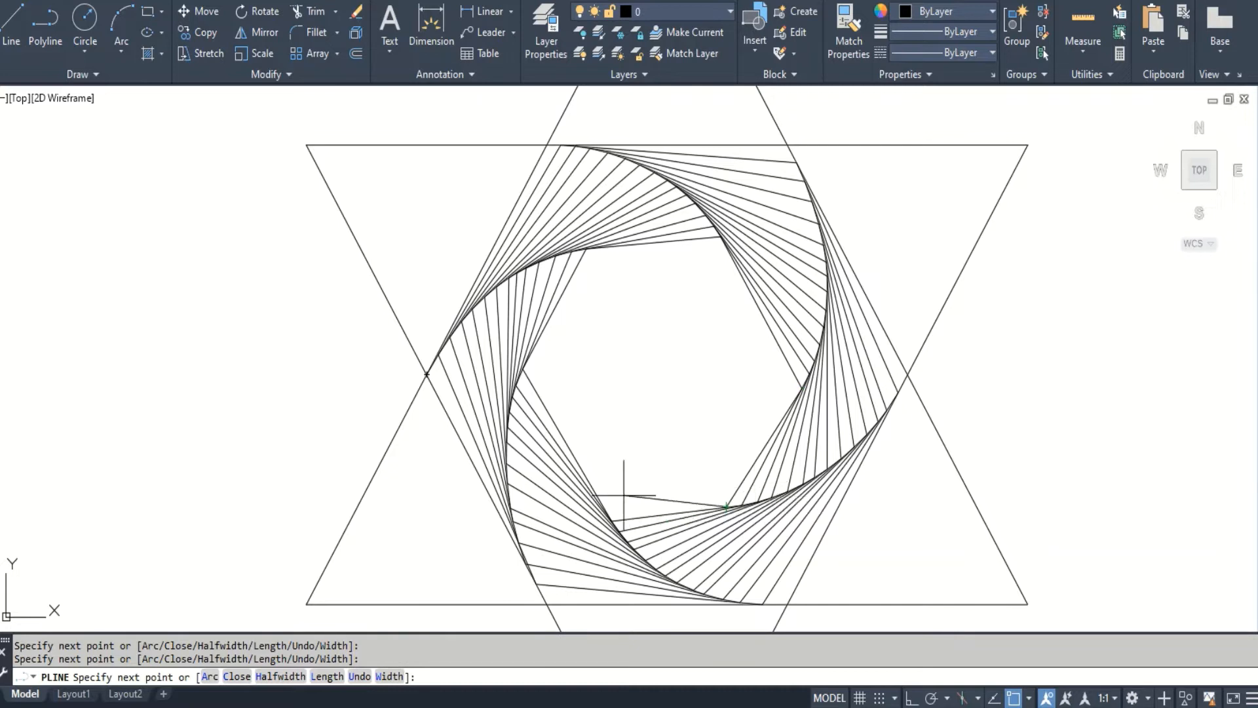
pyautogui.click(604, 510)
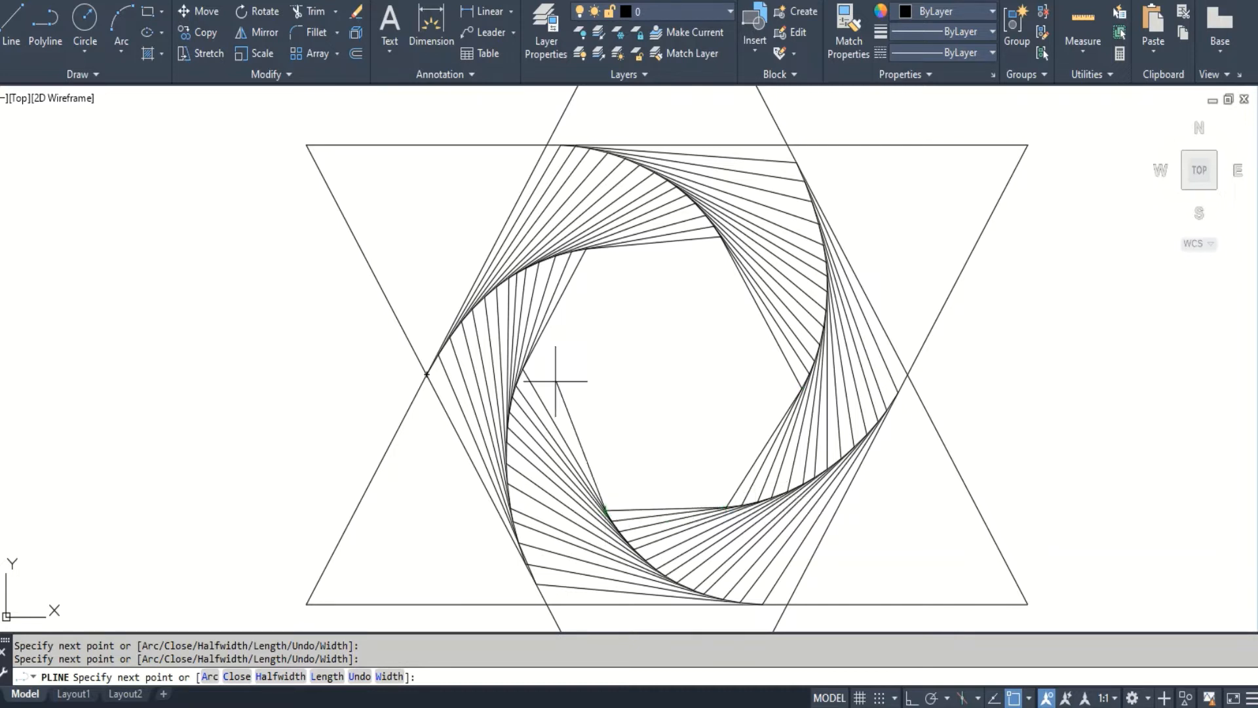
pyautogui.click(531, 351)
# - Add another full inner turn with corners at the top left, upper right, right, bottom, lower left and left of the opening
pyautogui.click(602, 246)
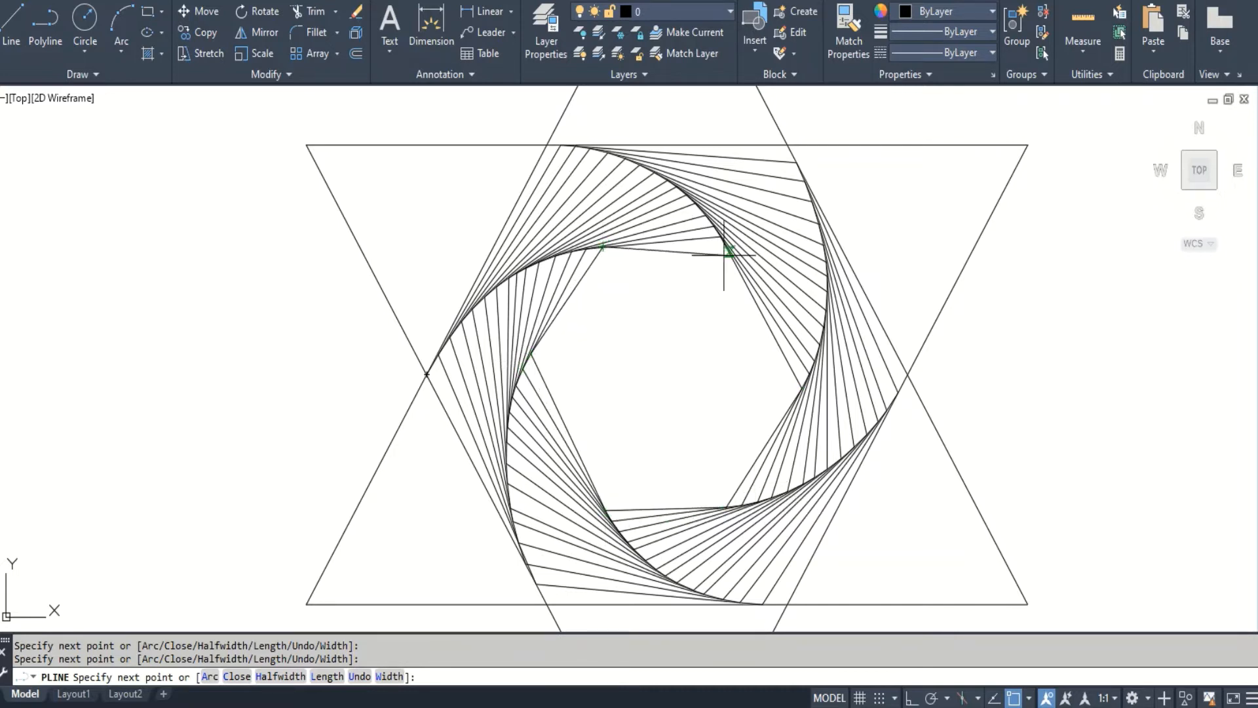
pyautogui.click(799, 395)
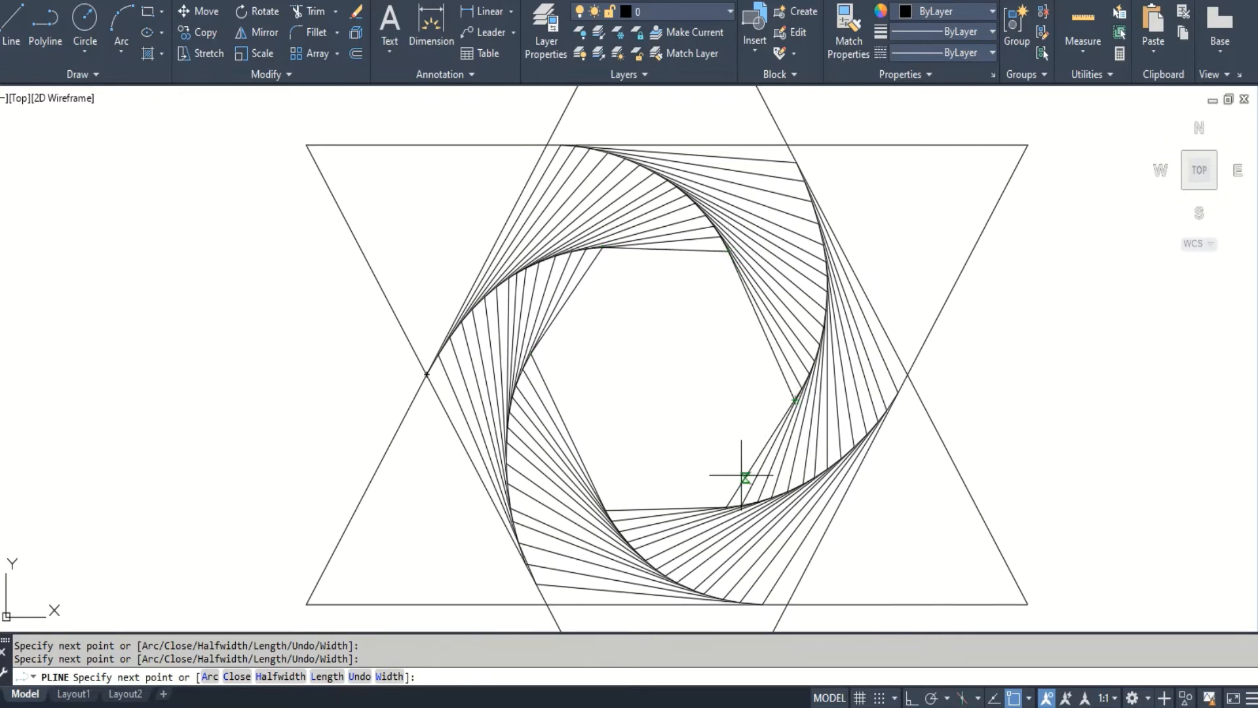
pyautogui.click(711, 507)
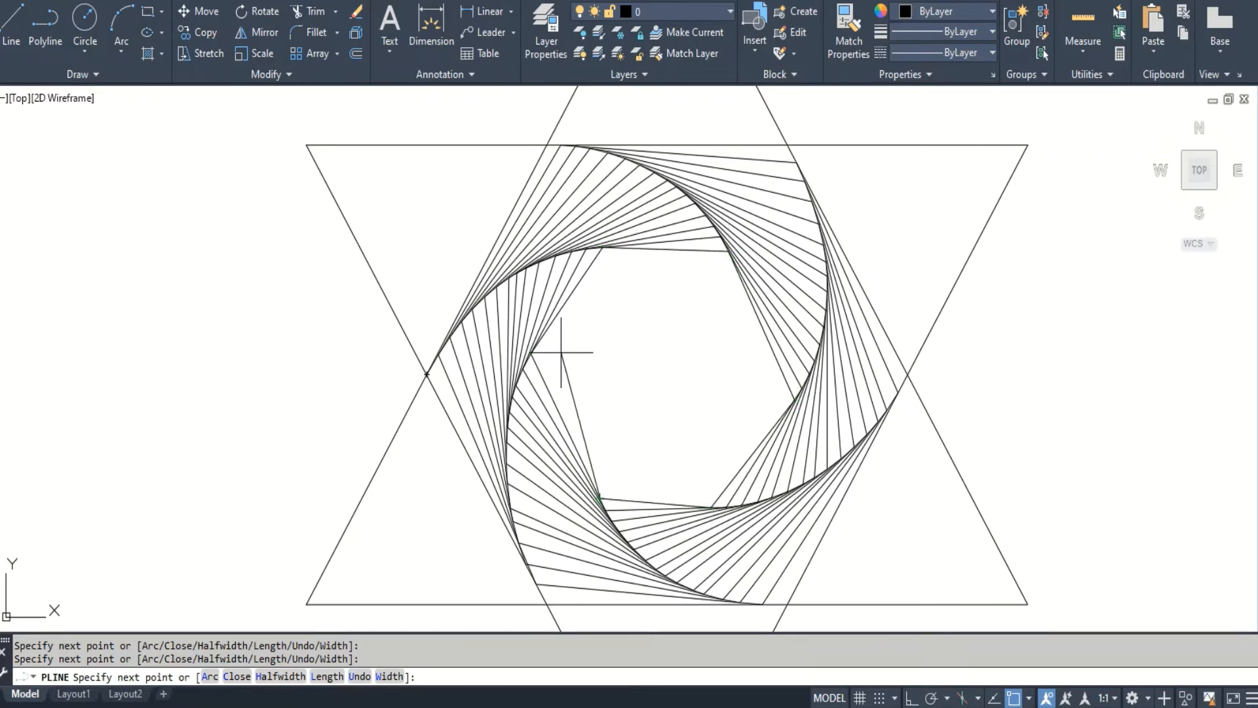
pyautogui.click(540, 339)
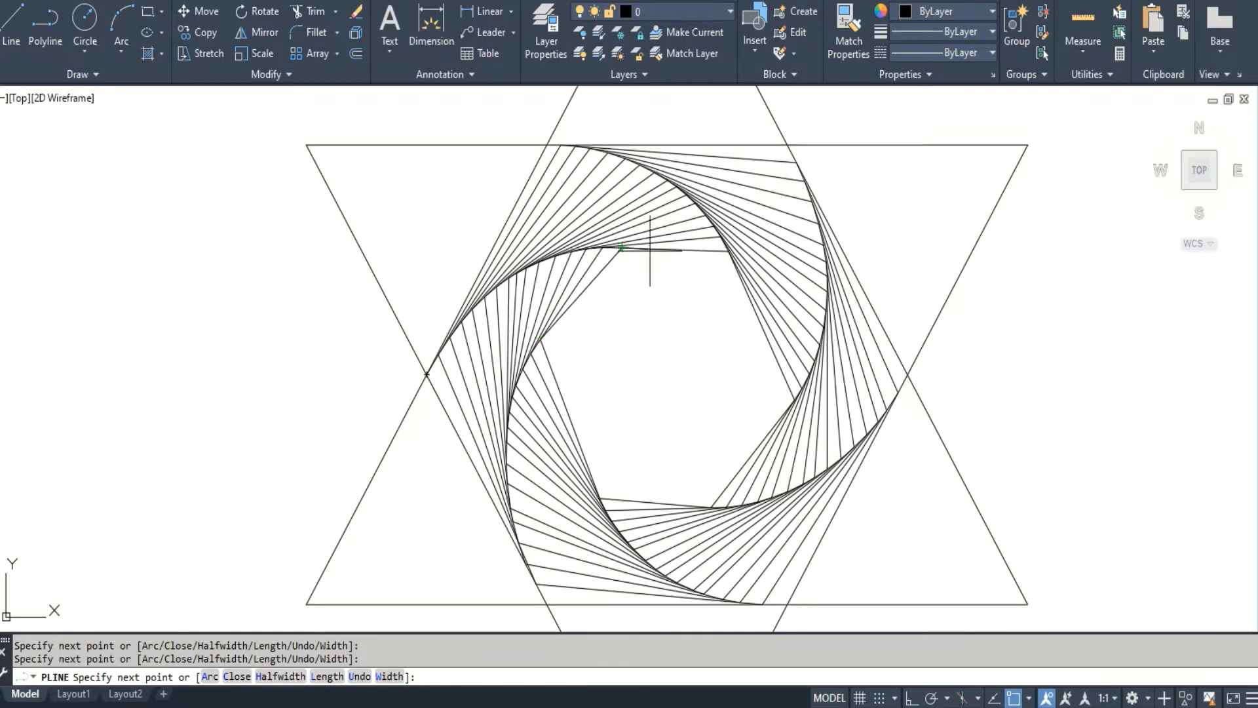
# - Tighten the spiral with one more clockwise turn from the top segment through the upper right and bottom to the upper left
pyautogui.click(734, 264)
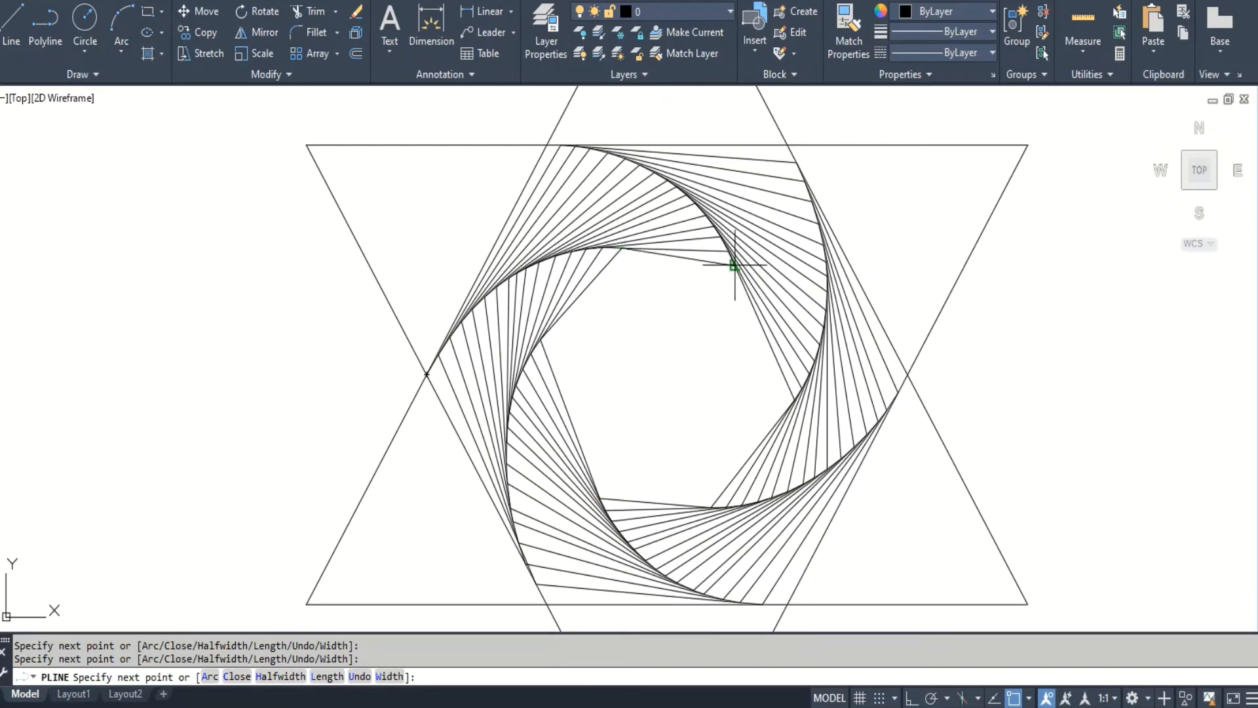
pyautogui.click(784, 413)
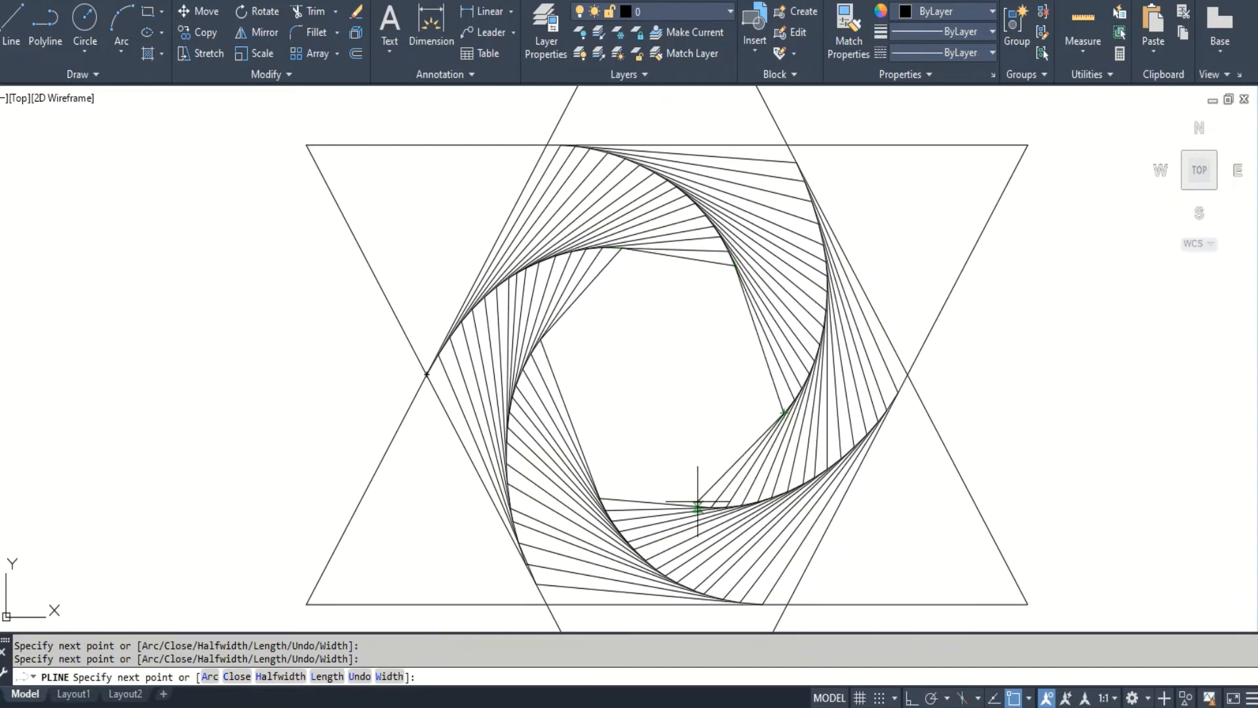
pyautogui.click(591, 479)
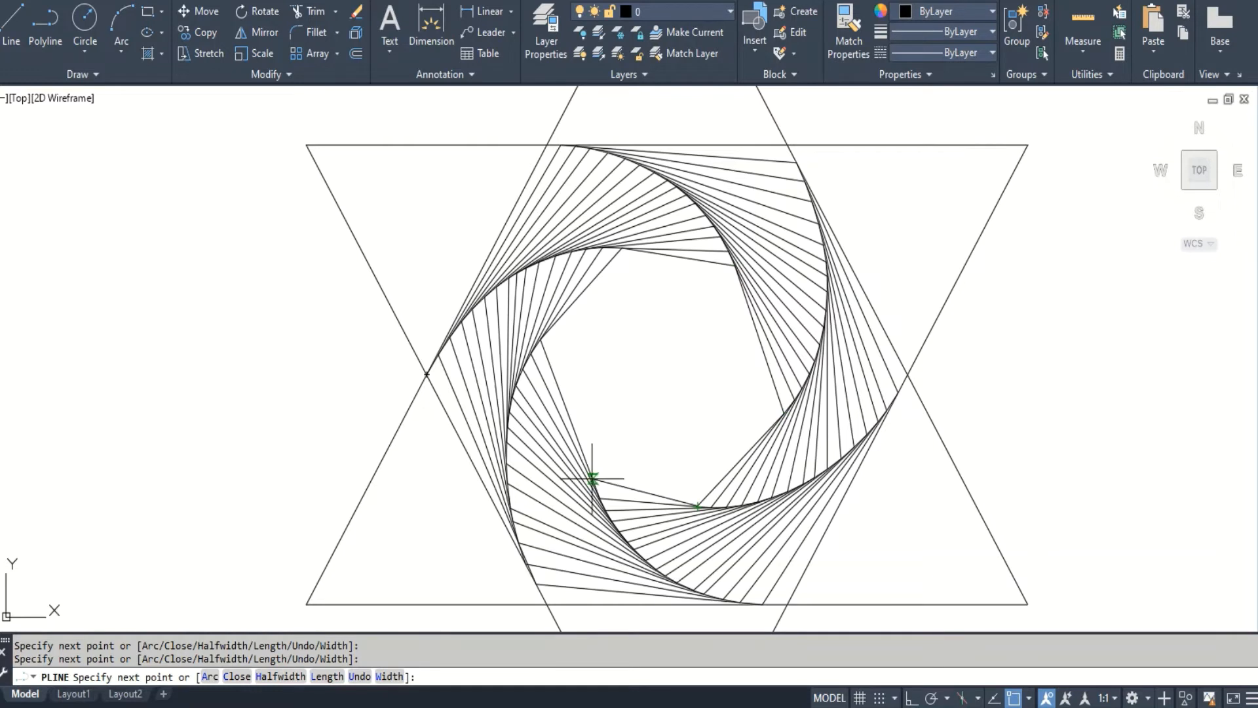
pyautogui.click(553, 325)
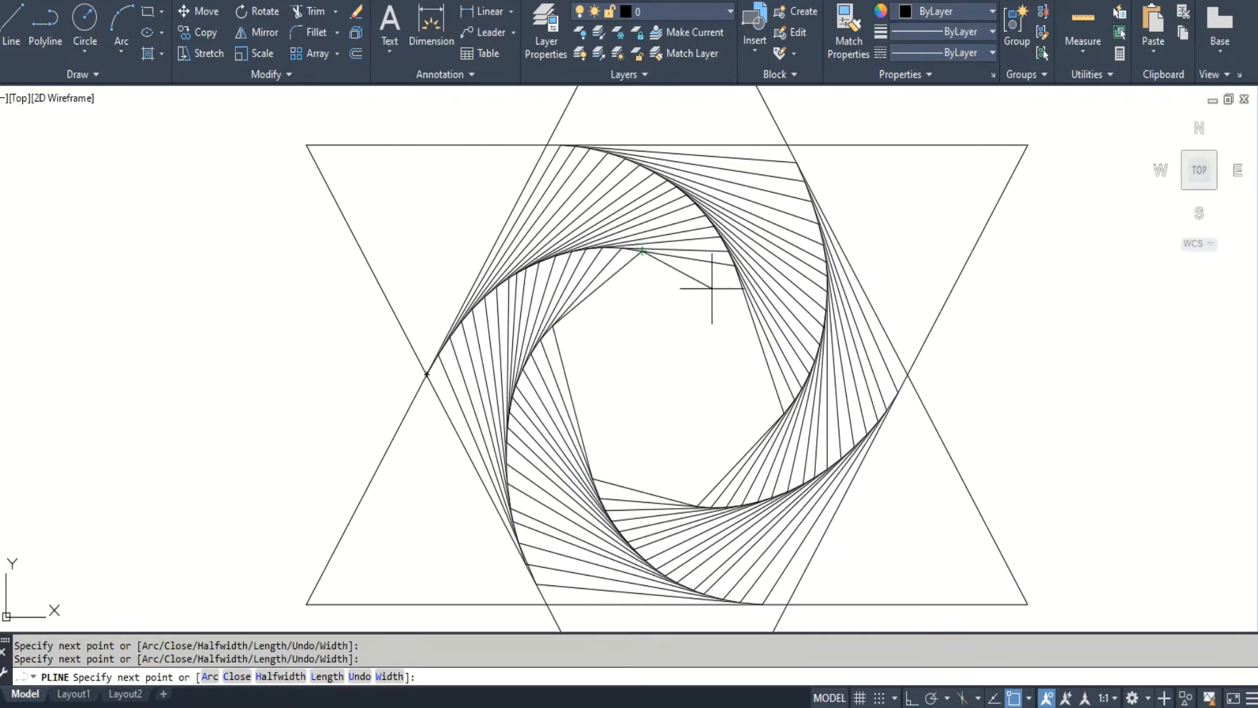
# - Place the next inward turn around the central opening, from the top segment clockwise to the upper-left segment
pyautogui.click(738, 280)
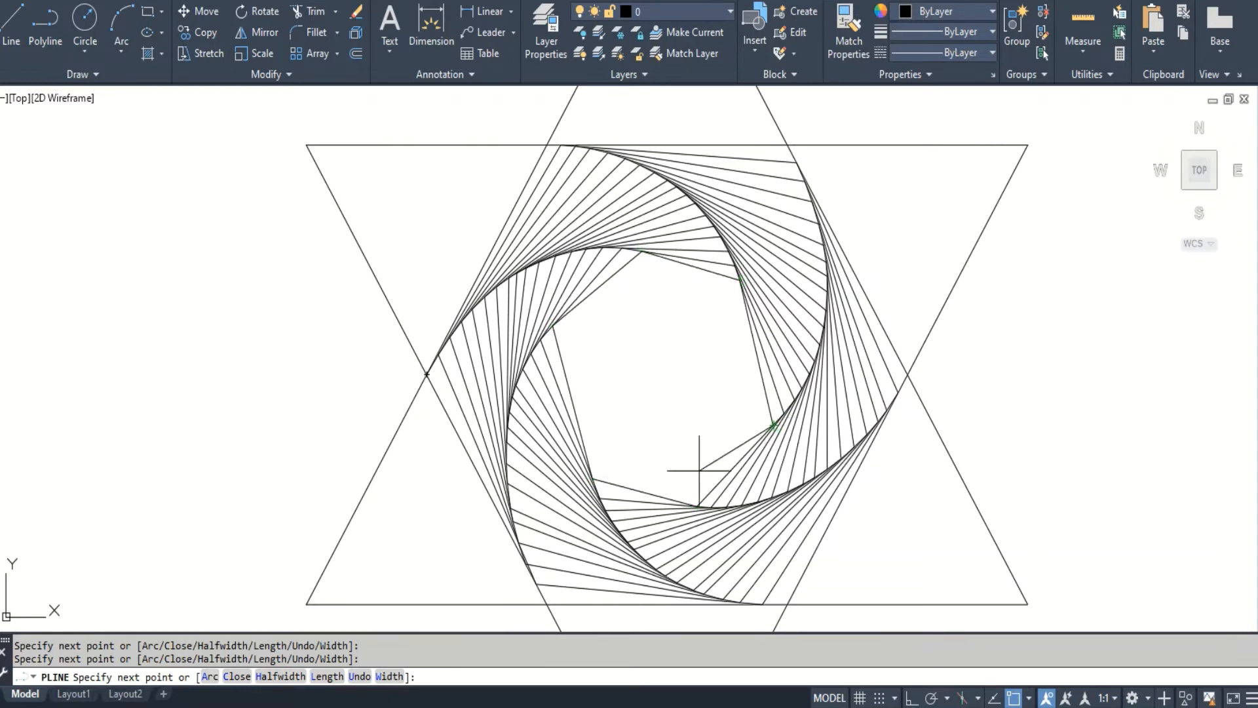
pyautogui.click(681, 505)
pyautogui.click(586, 454)
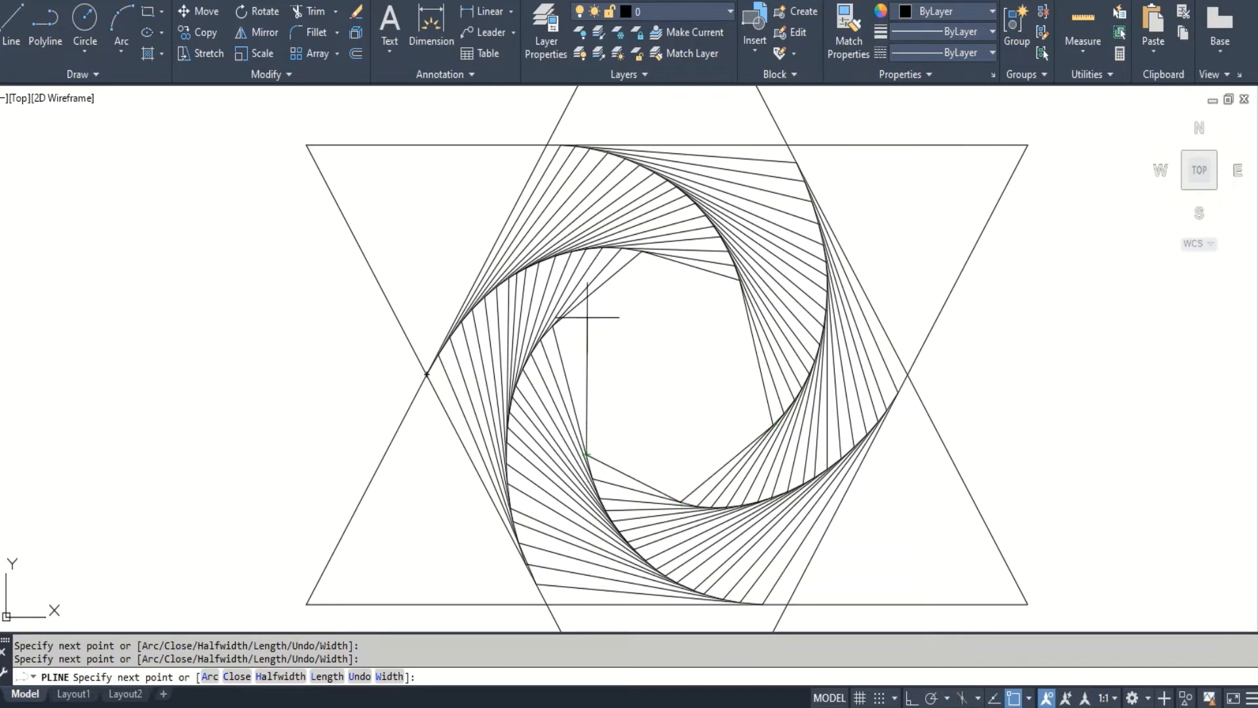
pyautogui.click(568, 311)
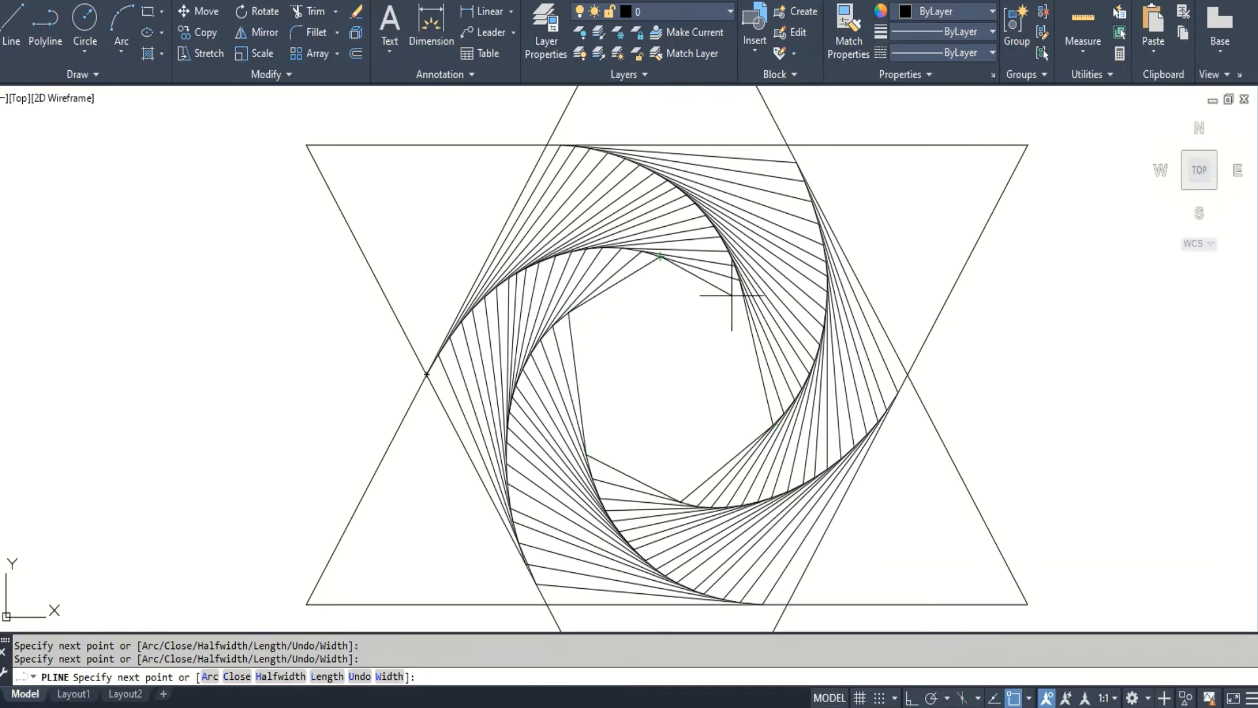
# - Draw another hexagonal turn inside the small central opening, through the upper-right, right, bottom and left segments to the upper-left one
pyautogui.scroll(2, 644, 205)
pyautogui.click(723, 255)
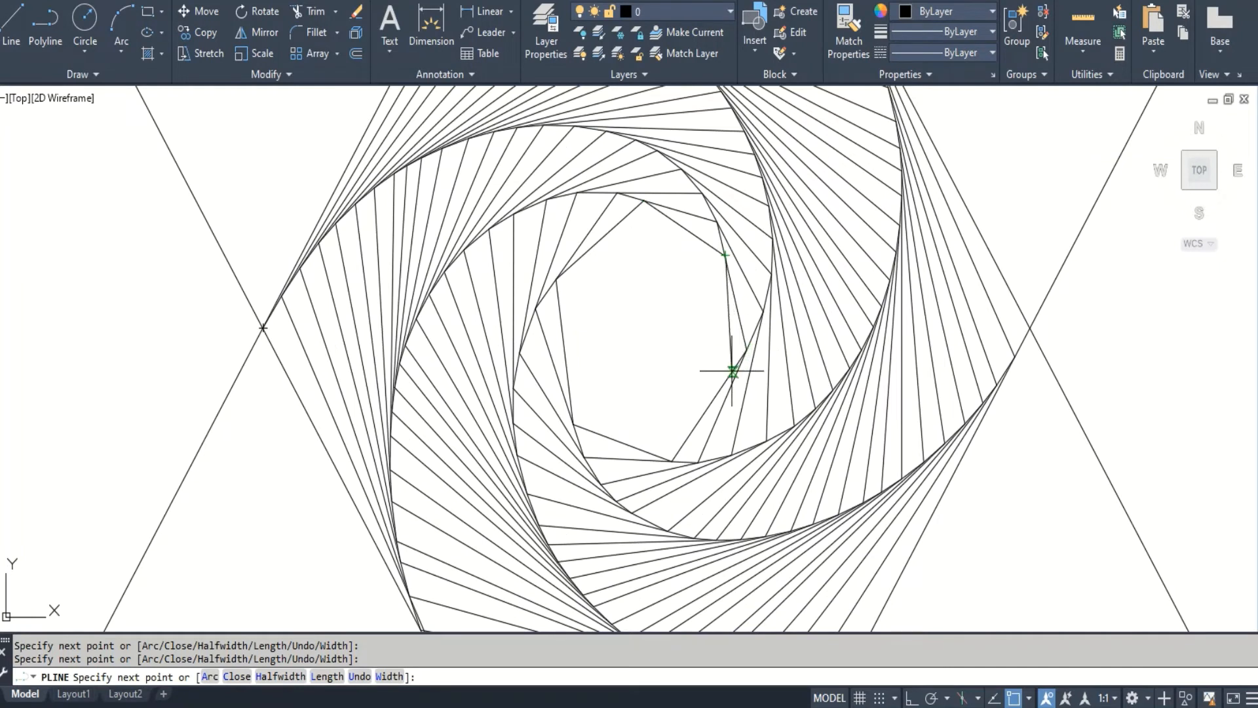
pyautogui.click(717, 371)
pyautogui.click(652, 453)
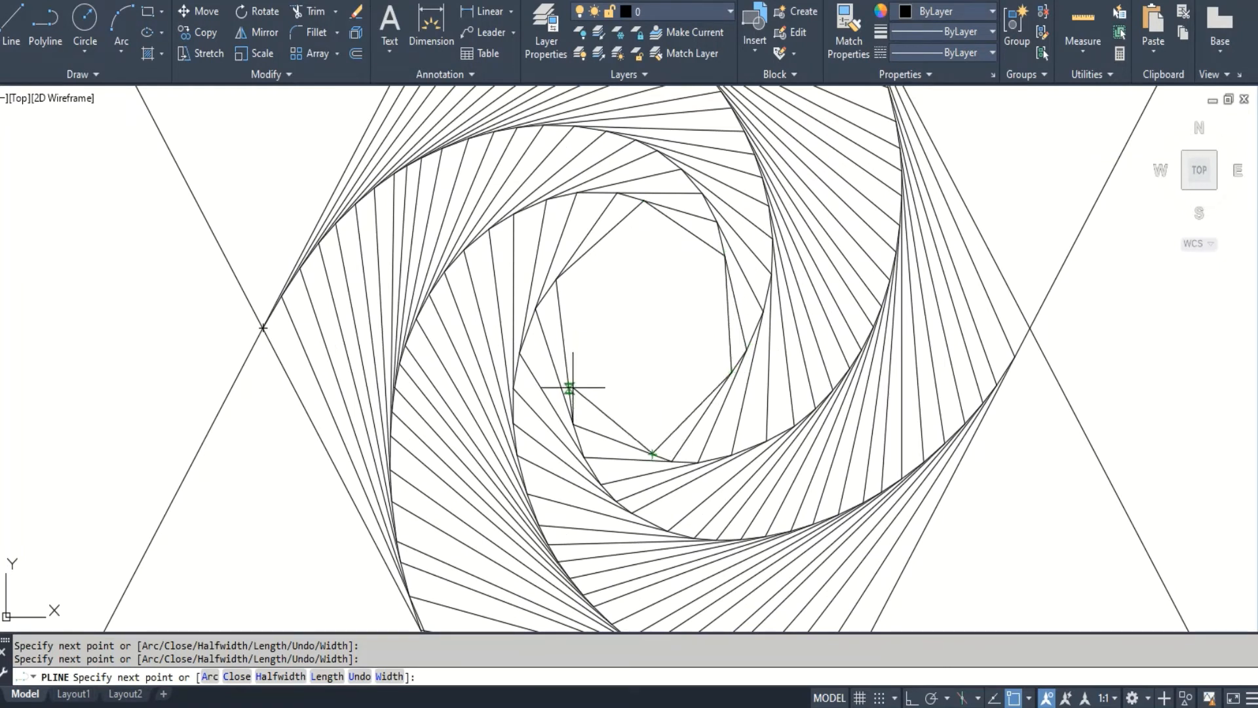
pyautogui.click(569, 388)
pyautogui.click(588, 252)
# - Continue the spiral around the opening through the top, right, lower-right, bottom and left segments to the upper-left one, undoing a misplaced point
pyautogui.click(670, 218)
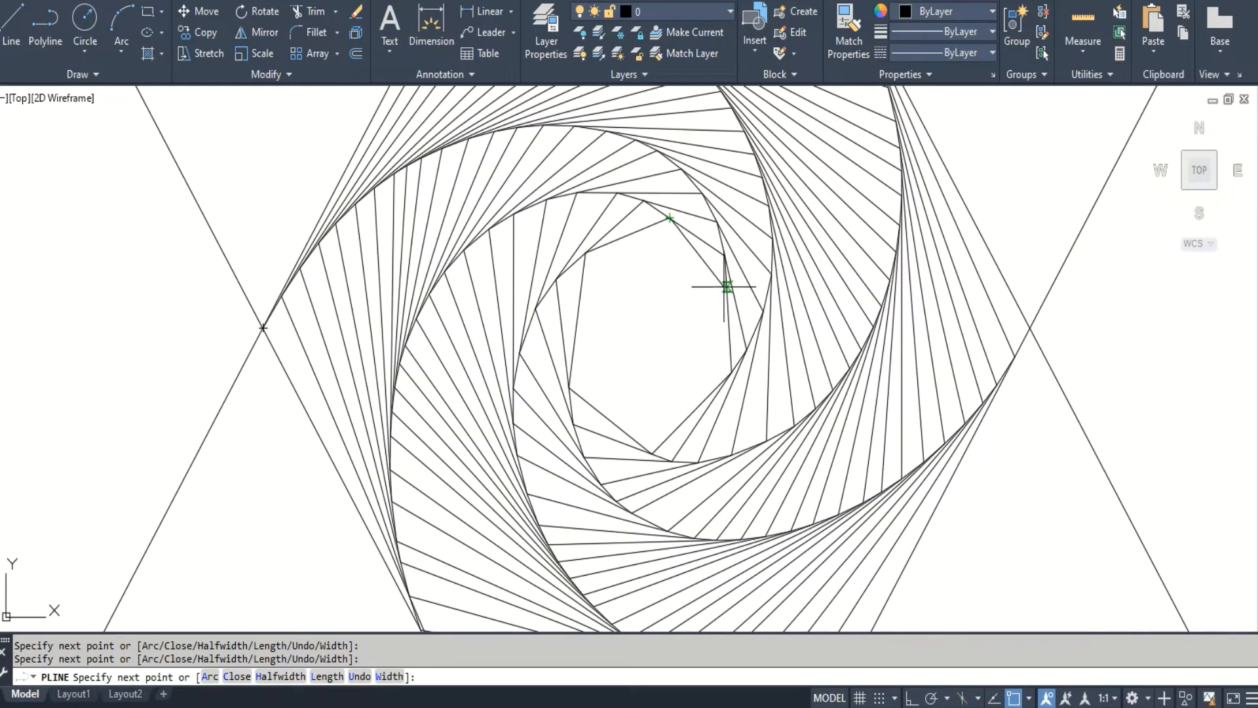
pyautogui.press('Return')
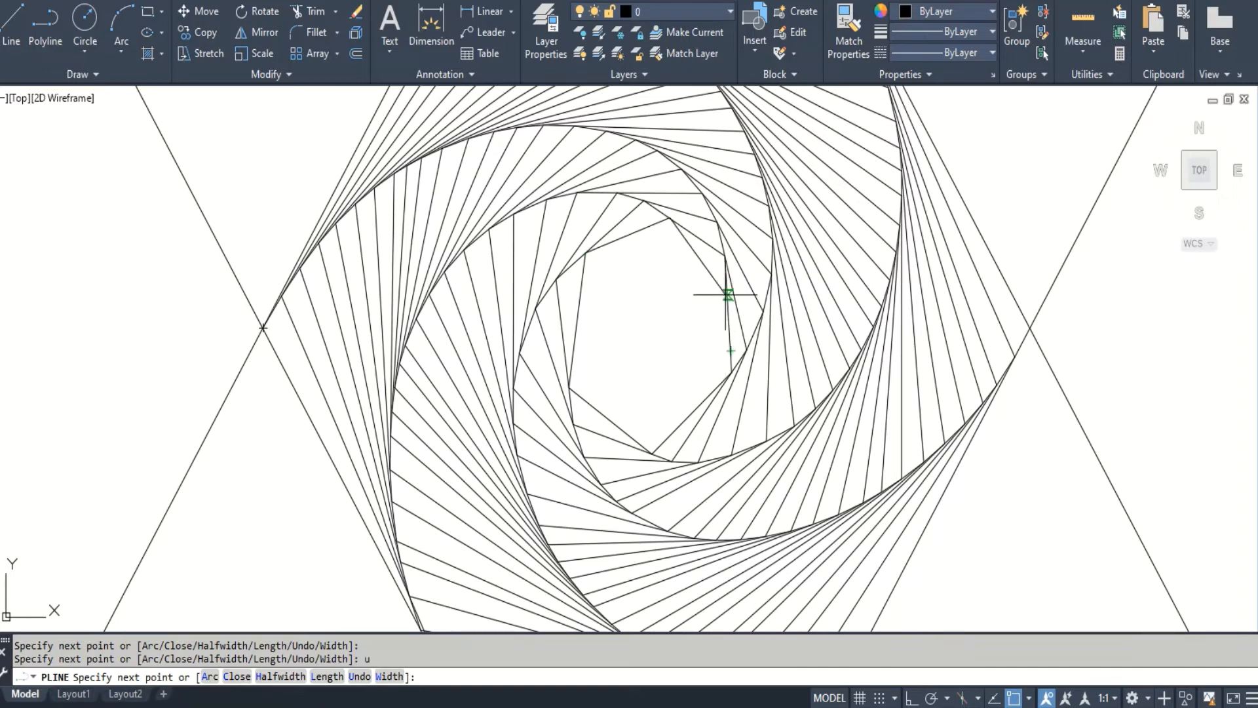
pyautogui.scroll(2, 725, 294)
pyautogui.click(696, 451)
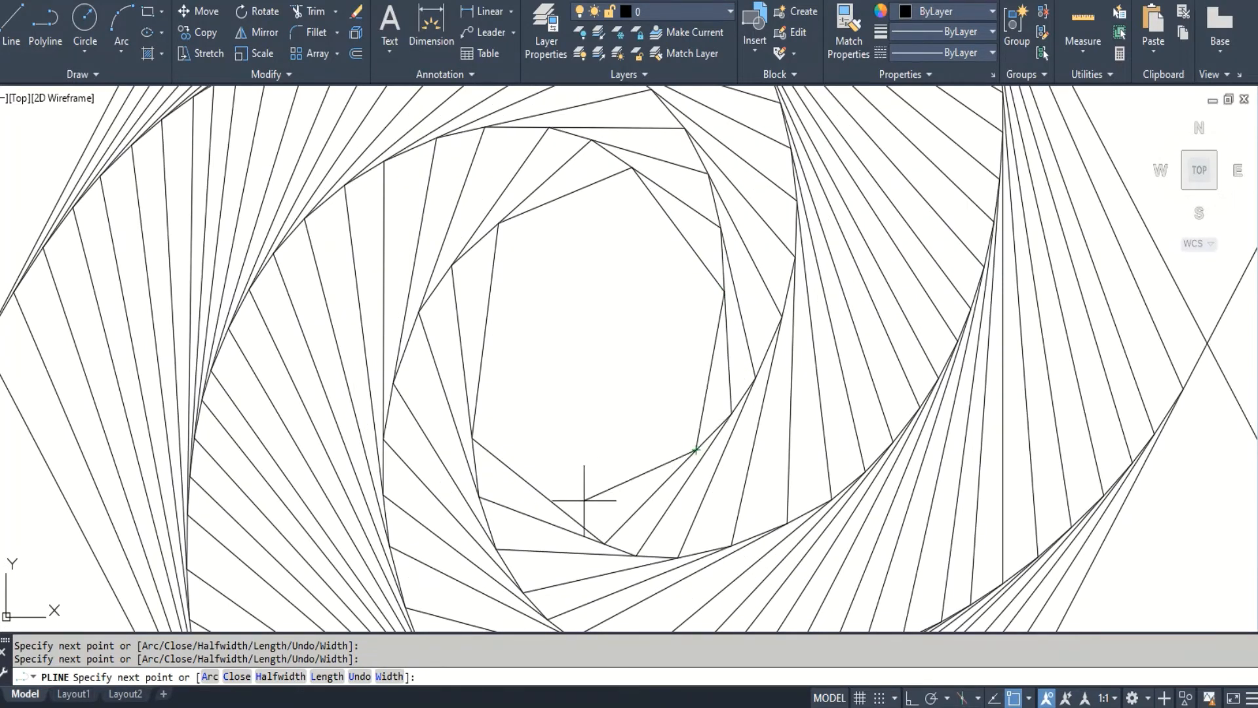
pyautogui.click(571, 517)
pyautogui.click(477, 394)
pyautogui.click(539, 206)
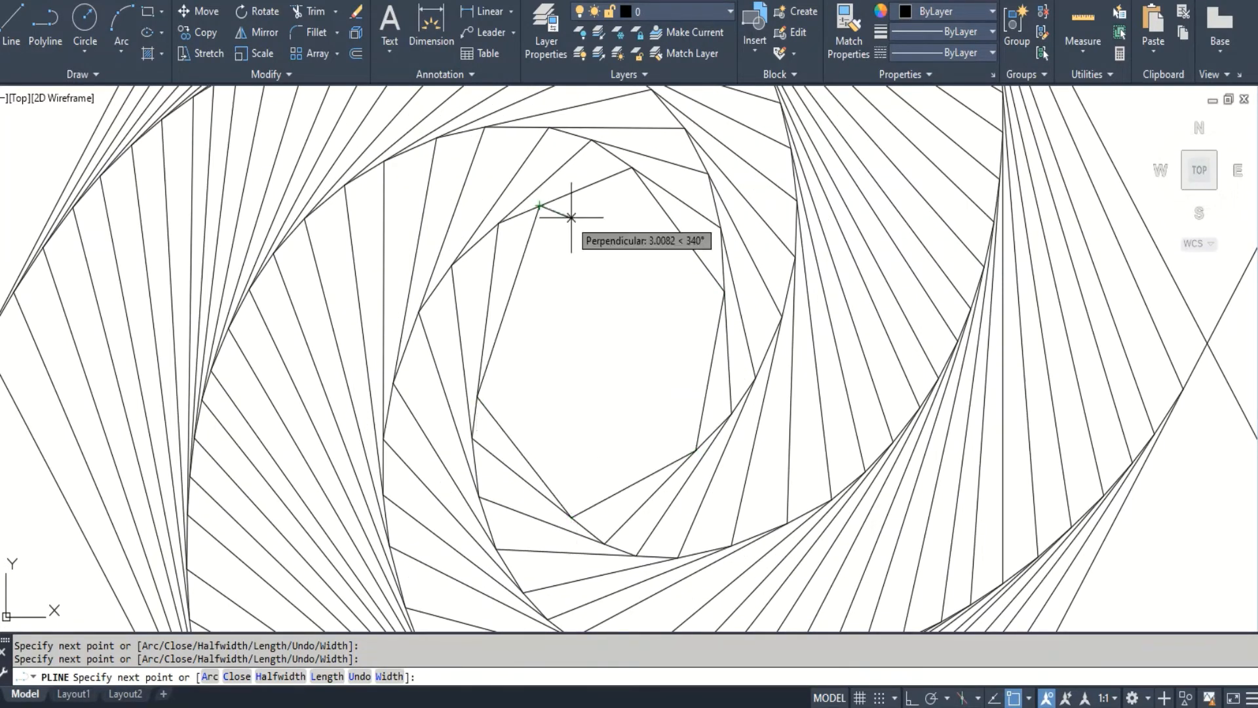
# - Add a tighter clockwise turn from the upper-right segment through the right, lower right, lower left and left to the top segment
pyautogui.click(657, 199)
pyautogui.click(715, 339)
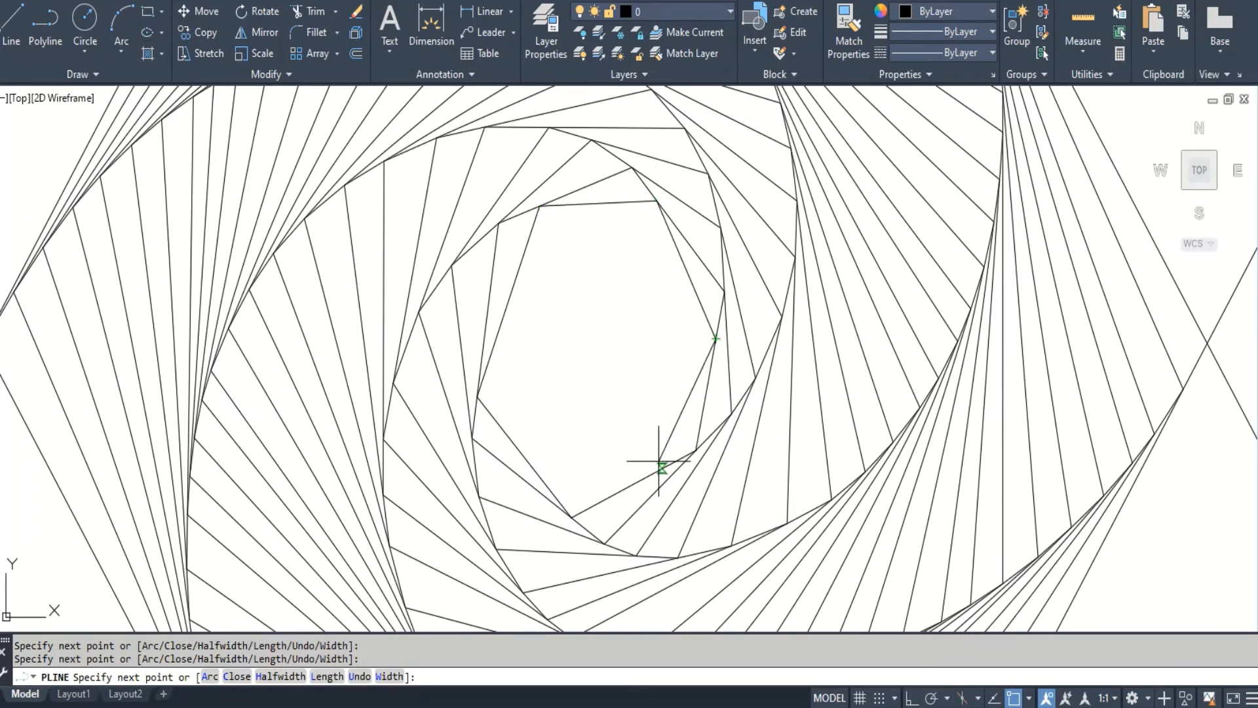
pyautogui.click(657, 470)
pyautogui.click(545, 484)
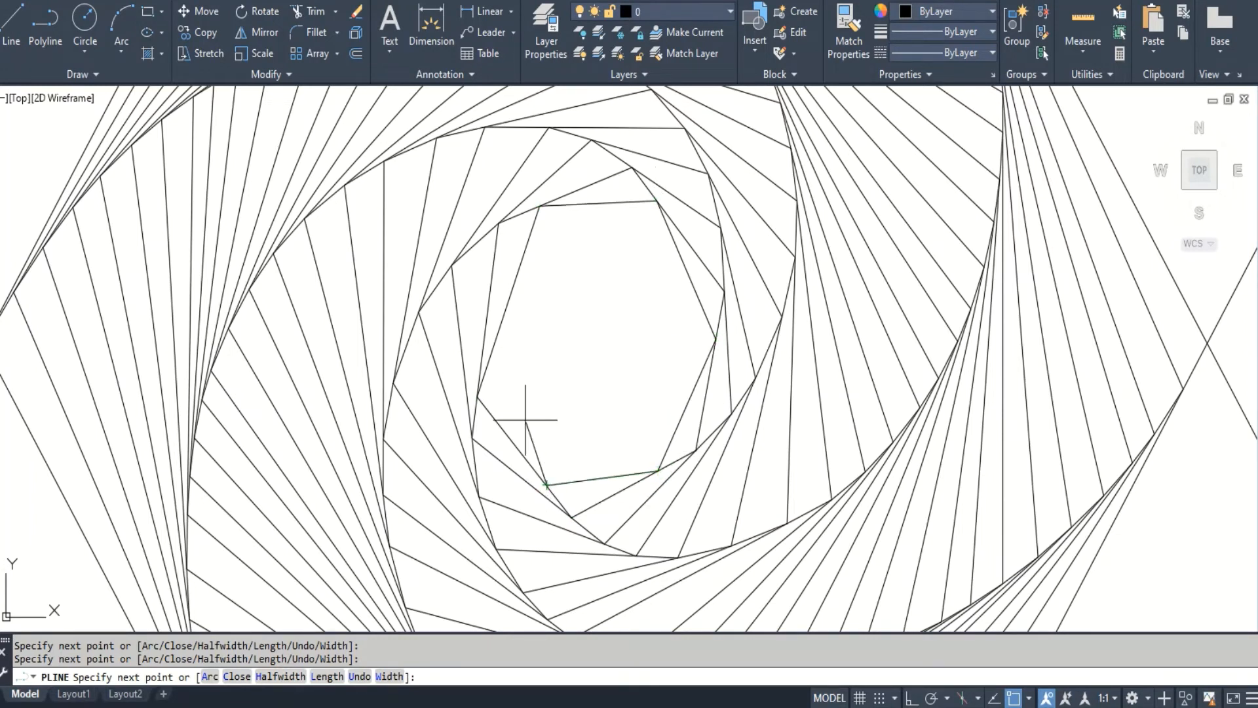
pyautogui.click(490, 355)
pyautogui.click(578, 204)
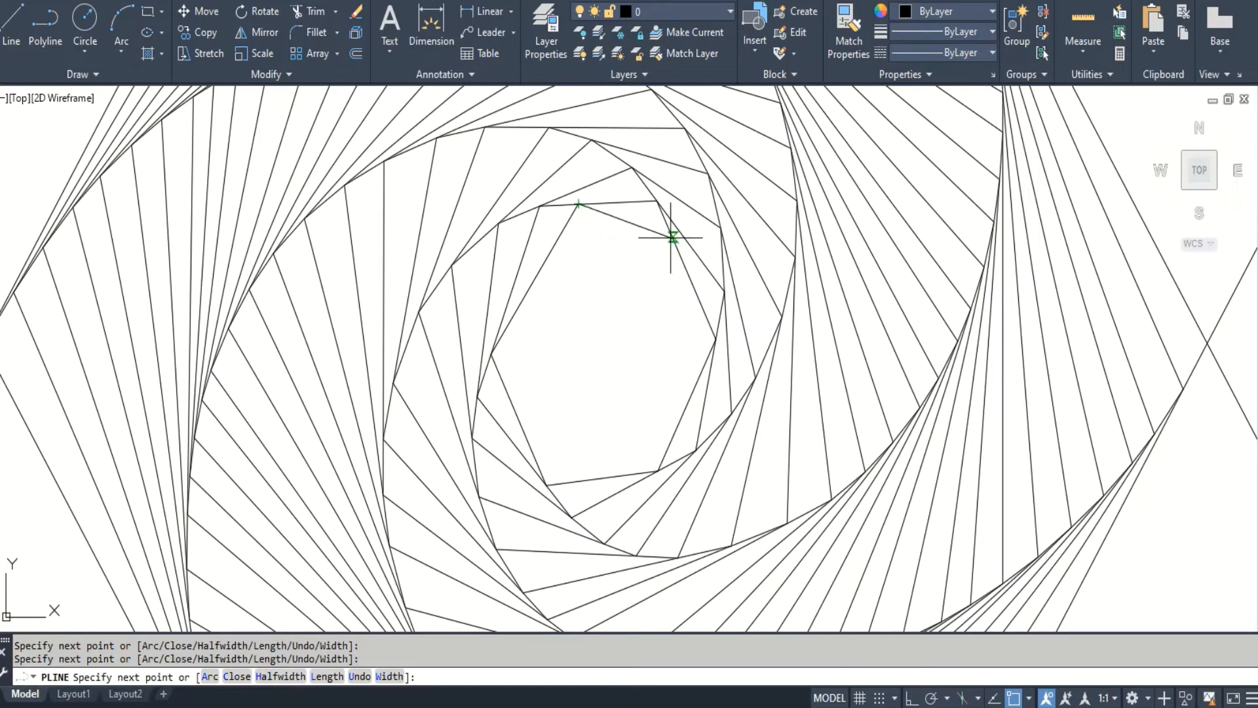
# - Draw the next inward turn from the upper right through the right, bottom, lower left and left to the top, undoing a misplaced point
pyautogui.click(671, 234)
pyautogui.click(699, 377)
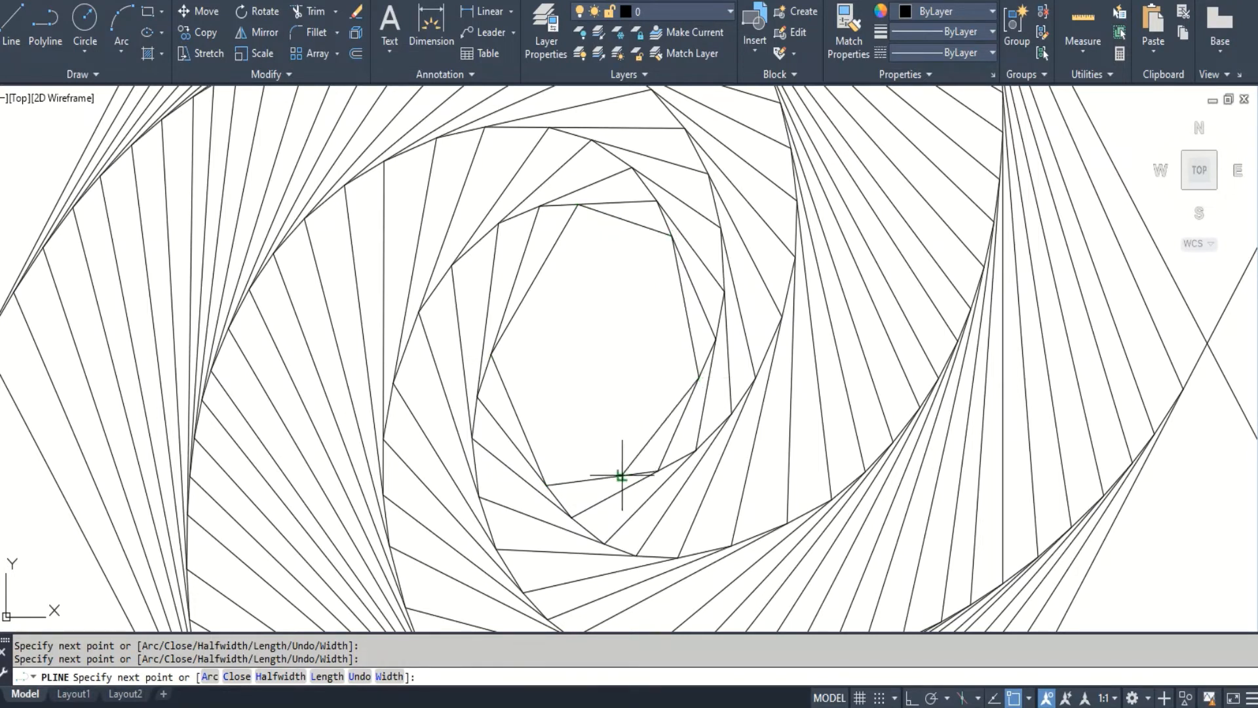
pyautogui.click(622, 476)
pyautogui.write('u')
pyautogui.press('Return')
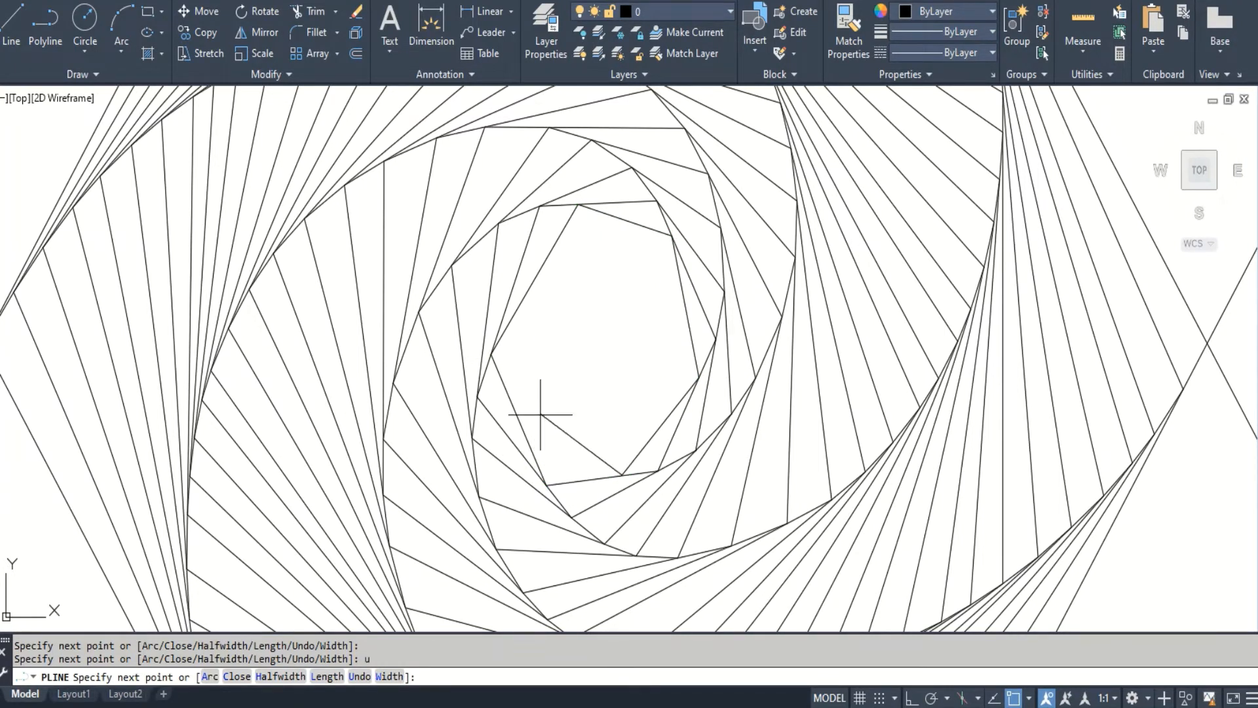
pyautogui.click(509, 323)
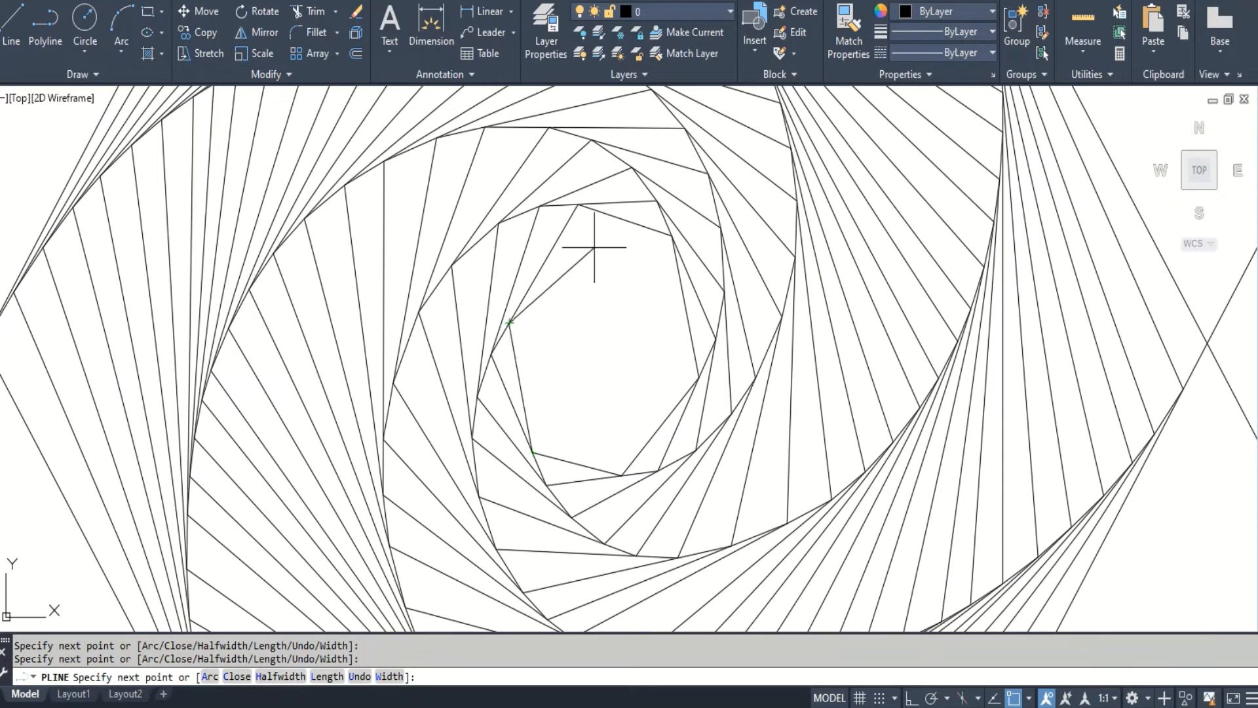
pyautogui.click(604, 213)
# - Place another inward turn through the upper-right, lower-right, bottom, lower-left and upper-left segments, ending on the top segment
pyautogui.click(674, 265)
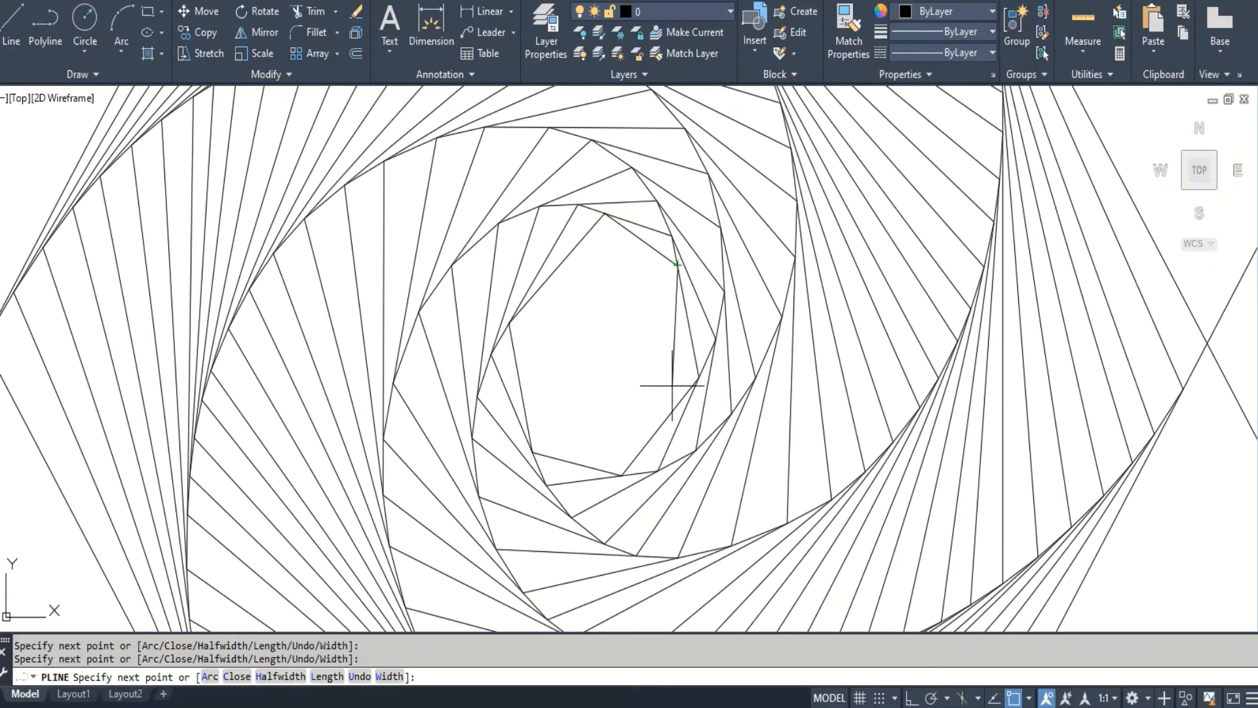
pyautogui.click(675, 408)
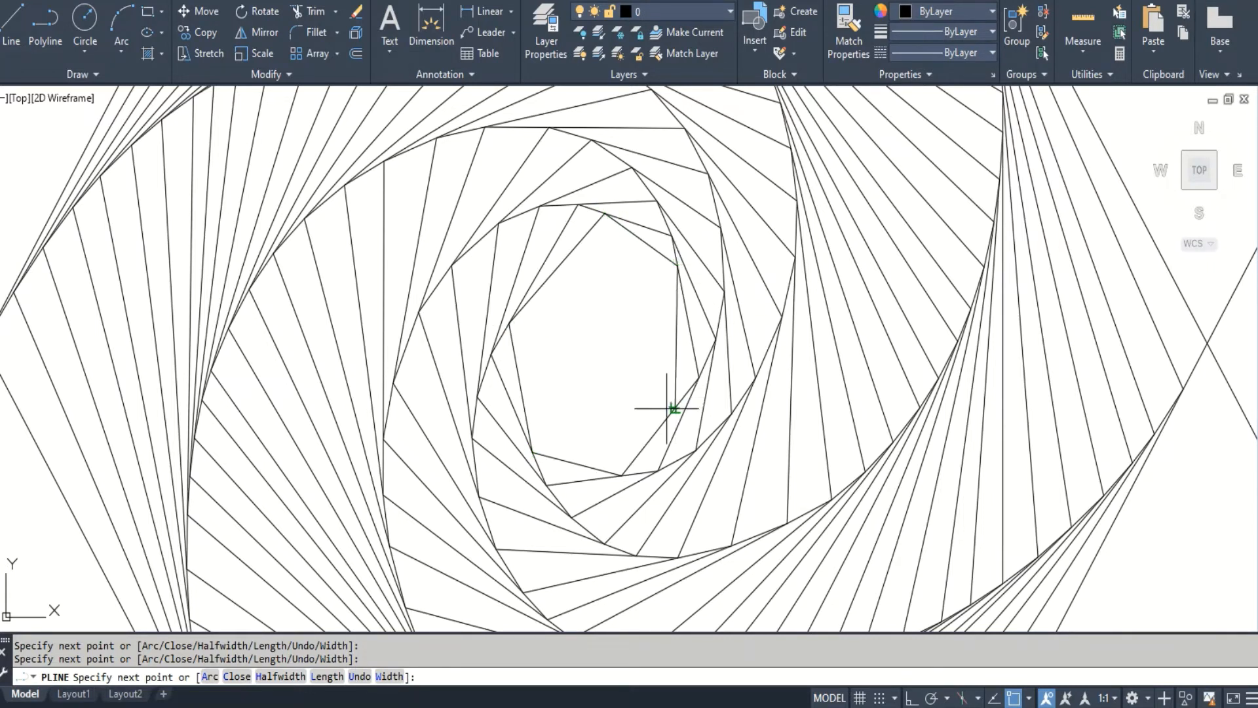
pyautogui.click(592, 468)
pyautogui.click(523, 406)
pyautogui.click(546, 278)
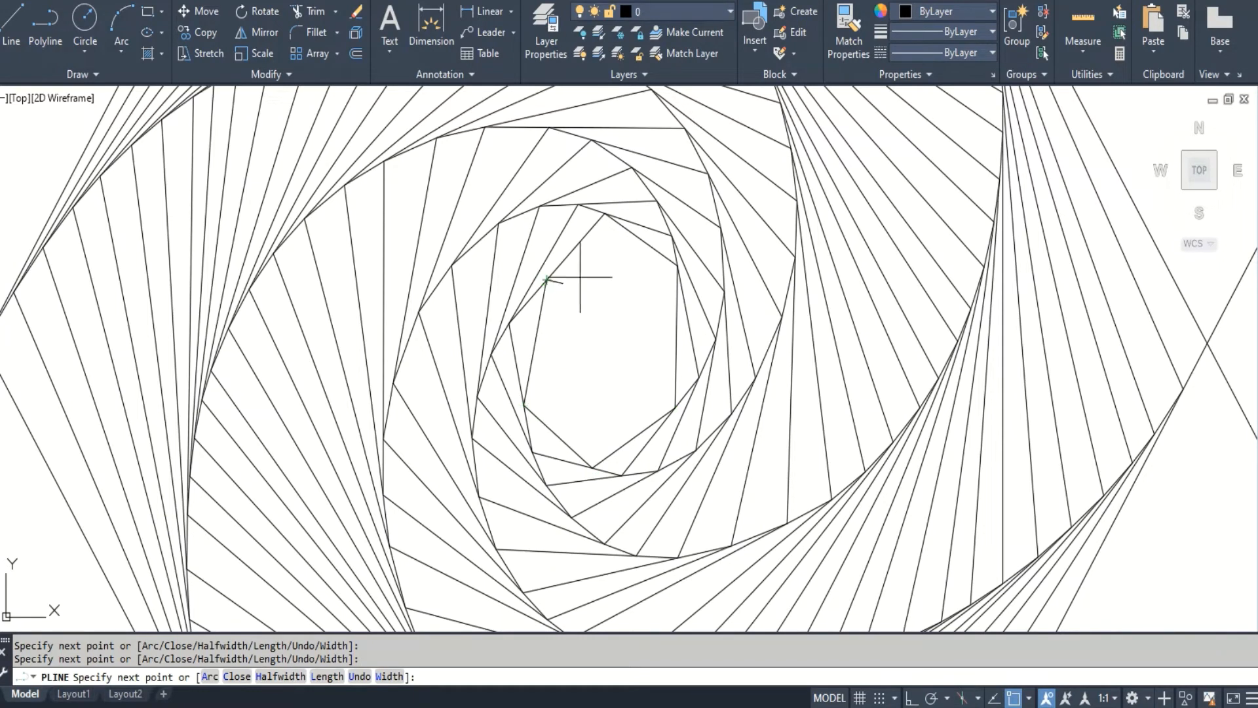
pyautogui.click(632, 232)
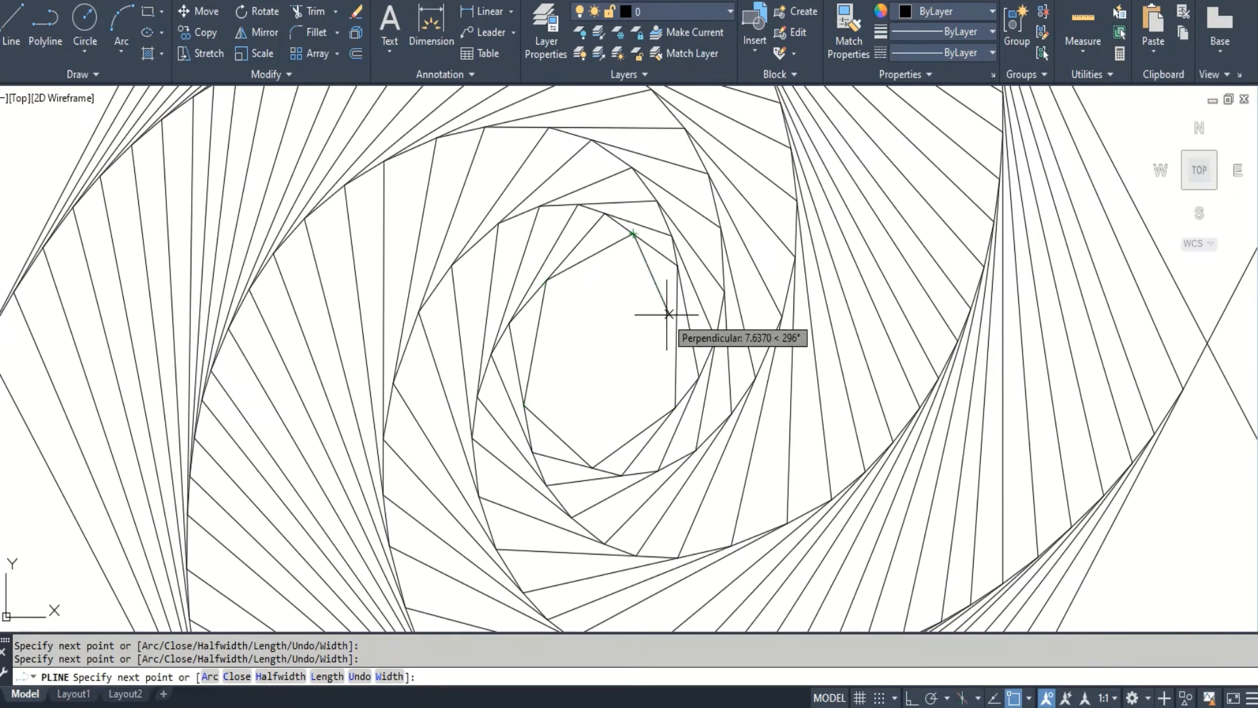
# - Wind the polyline once more inside the opening, through the right, lower-right, lower-left, left and upper-left segments to the upper-right one
pyautogui.click(653, 424)
pyautogui.click(569, 446)
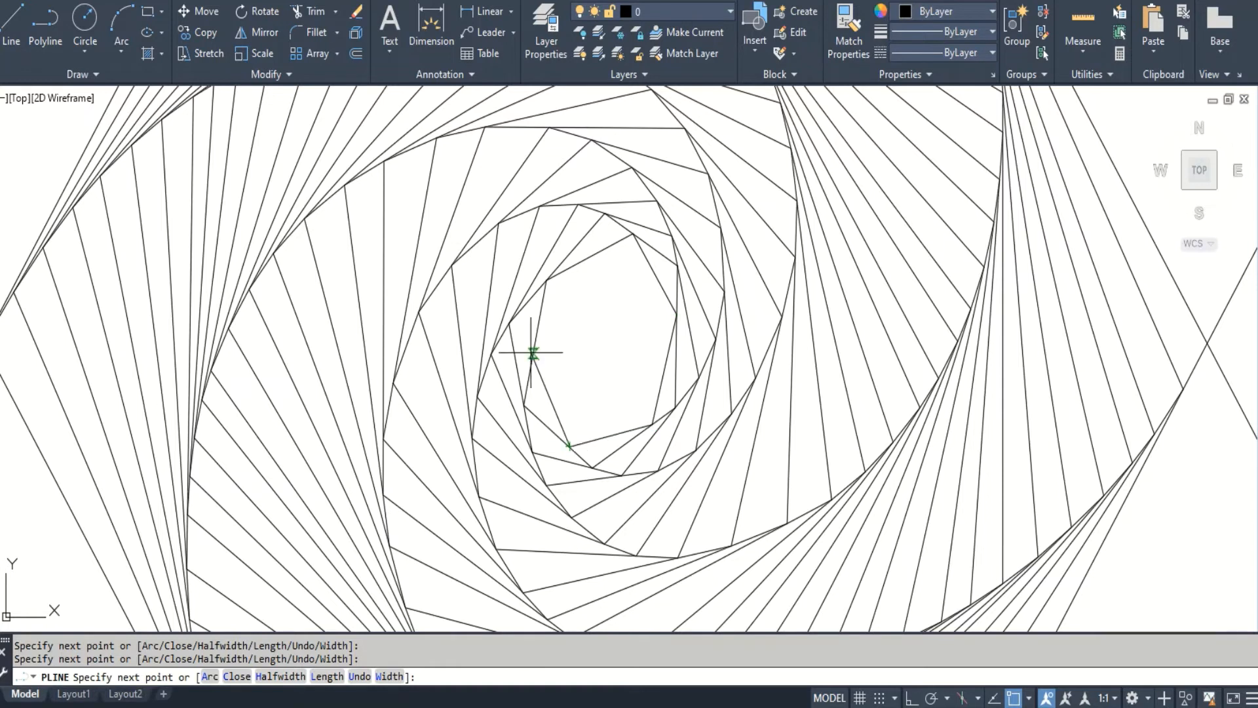
pyautogui.click(534, 358)
pyautogui.click(581, 262)
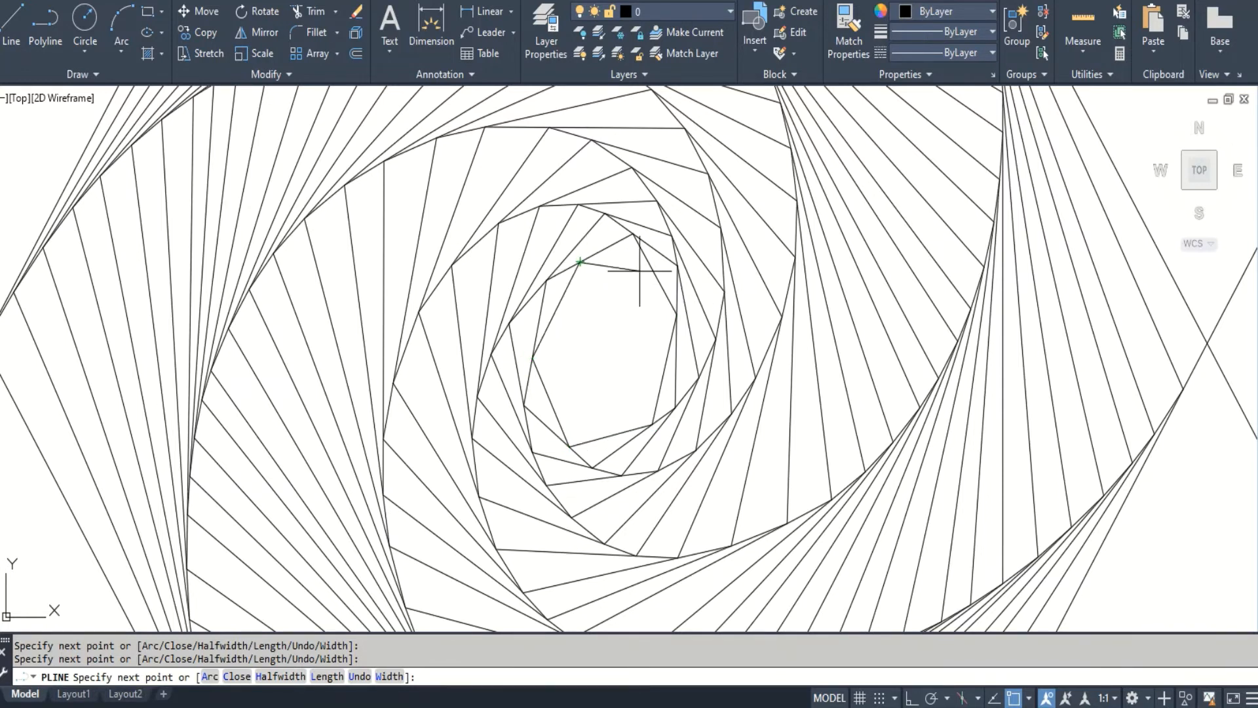
pyautogui.click(647, 258)
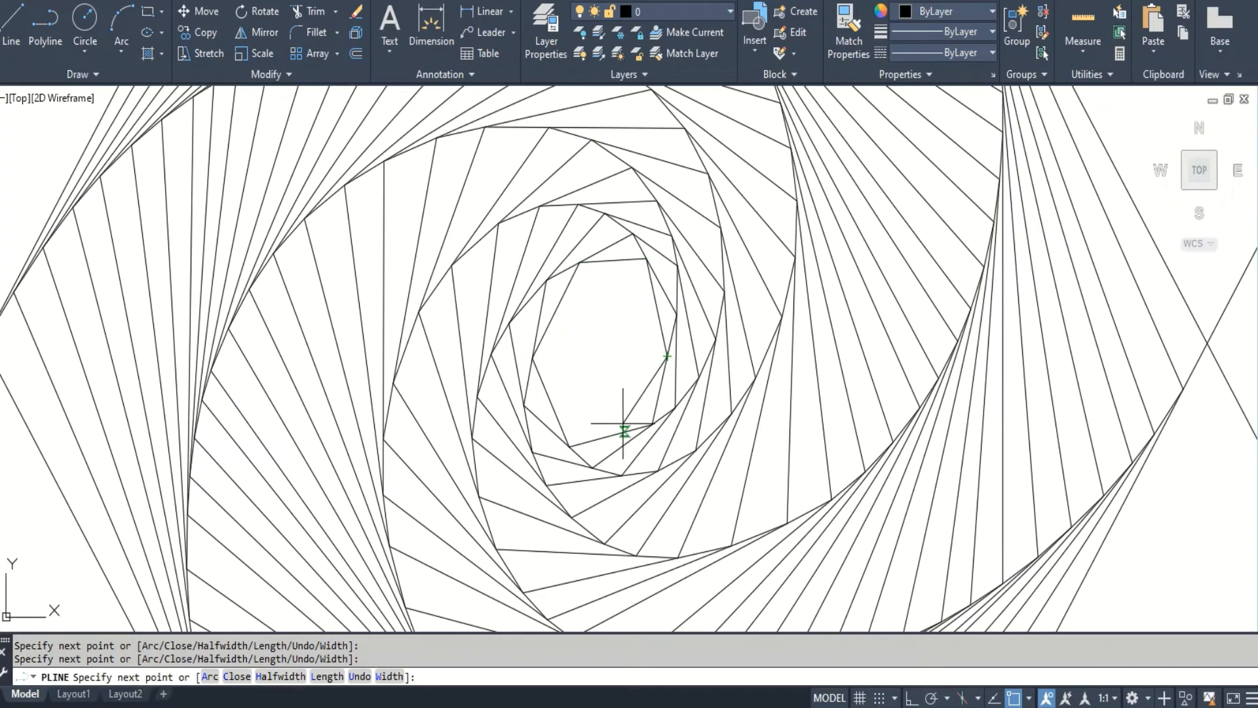
# - Shrink the opening with several small clockwise turns, each corner placed on the preceding turn's segments
pyautogui.click(559, 422)
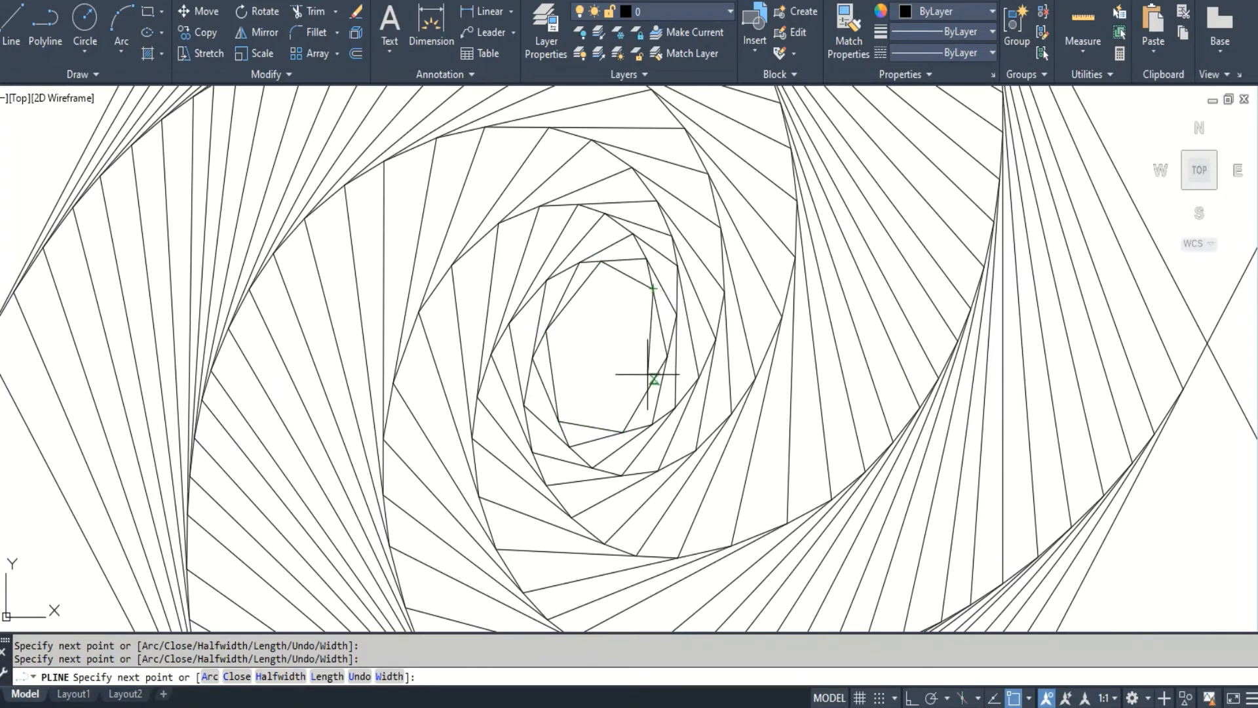
pyautogui.click(610, 418)
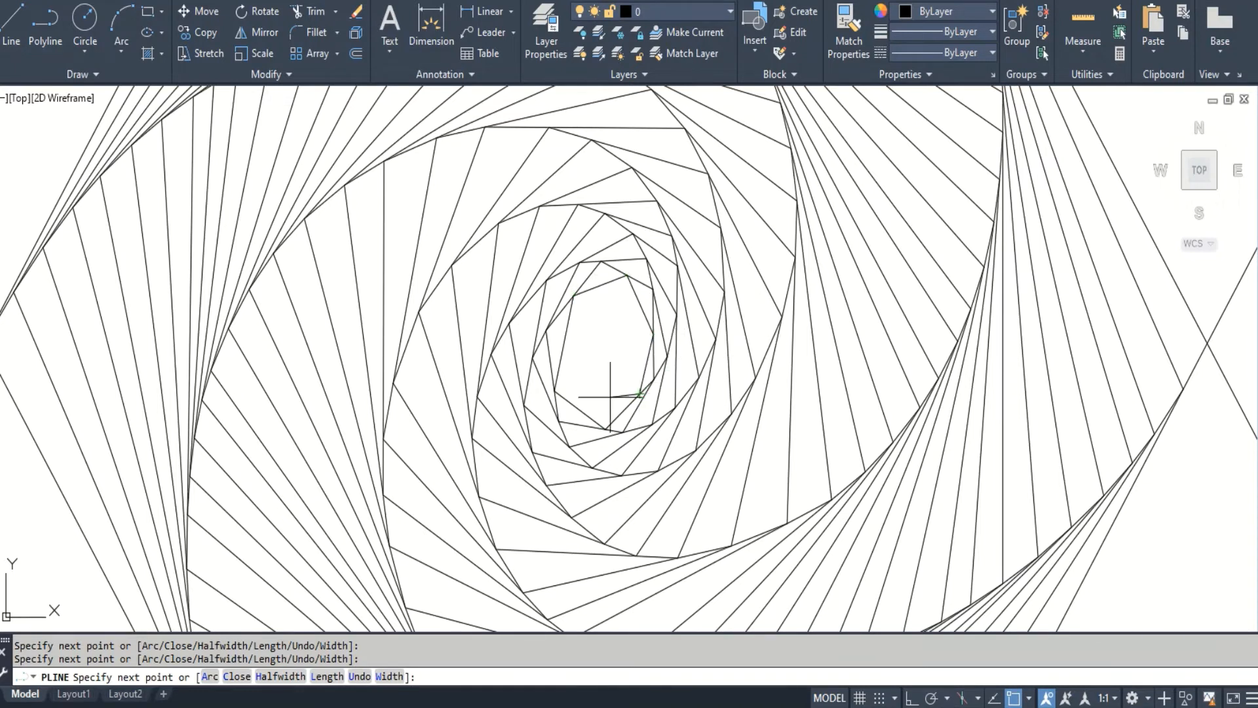
pyautogui.click(589, 418)
pyautogui.click(599, 285)
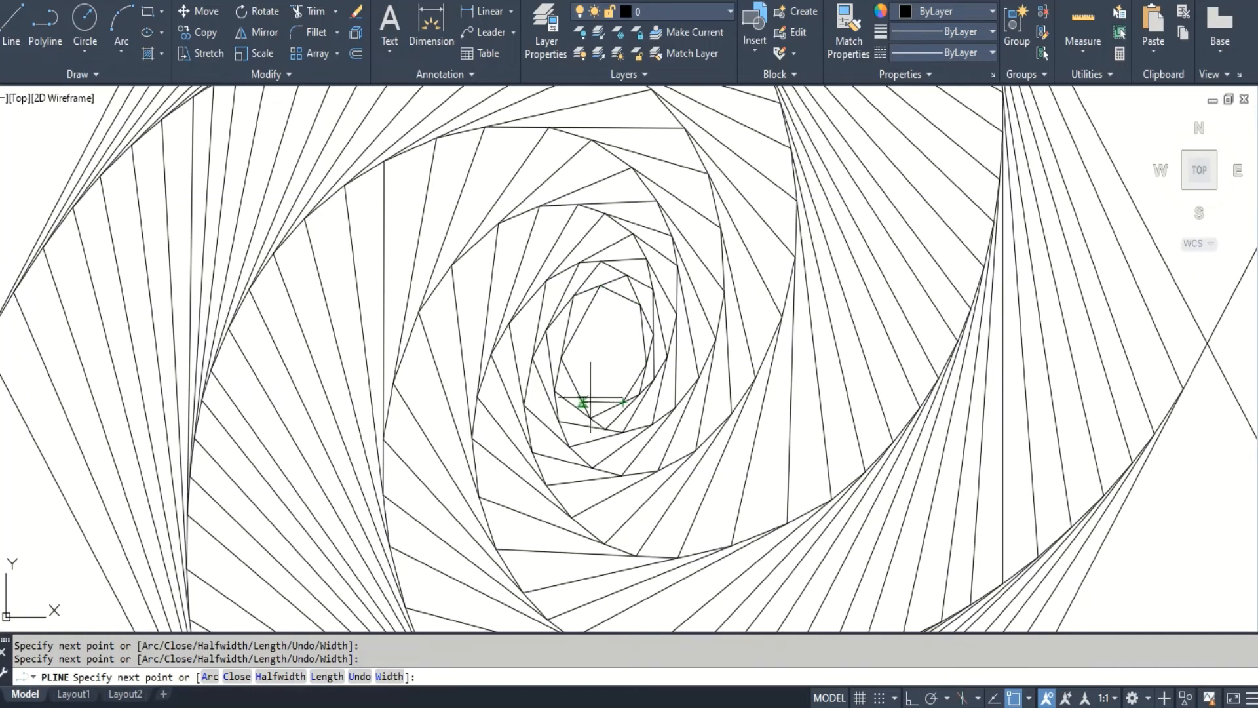
# - Fill the remaining centre with the last tiny turns, undoing a misplaced point, and finish the spiral polyline
pyautogui.click(575, 334)
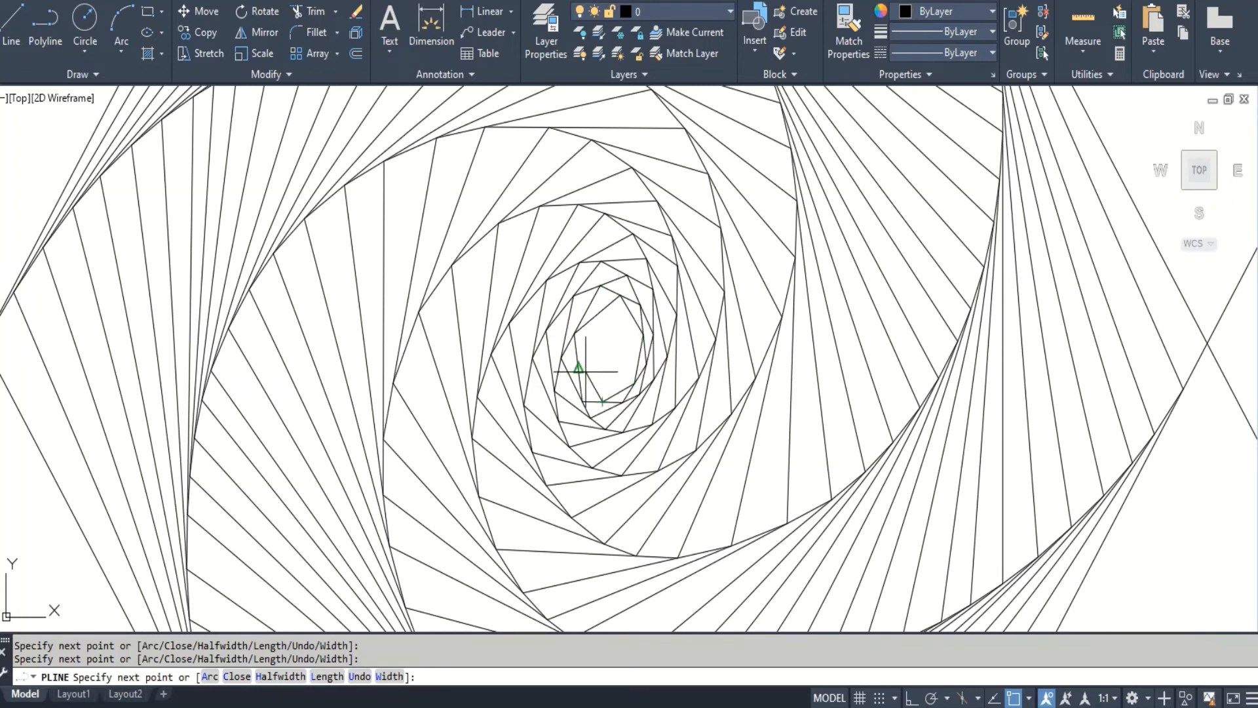
pyautogui.click(597, 314)
pyautogui.click(632, 315)
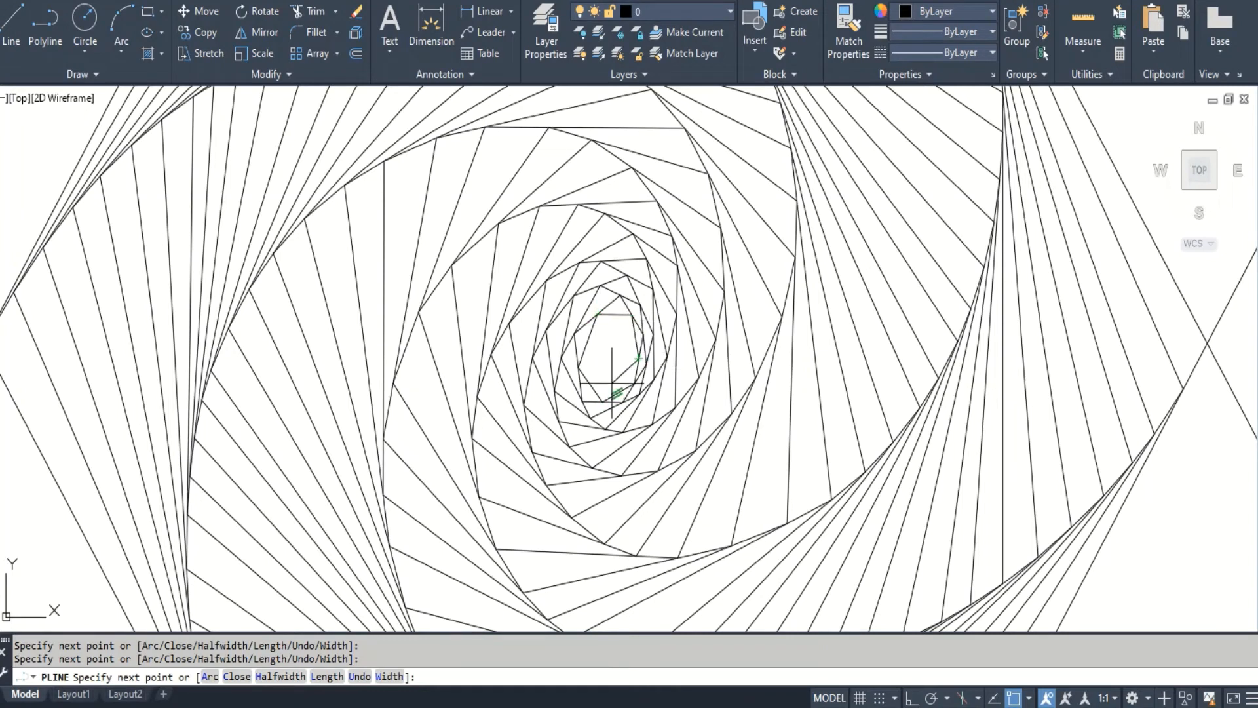
pyautogui.click(590, 385)
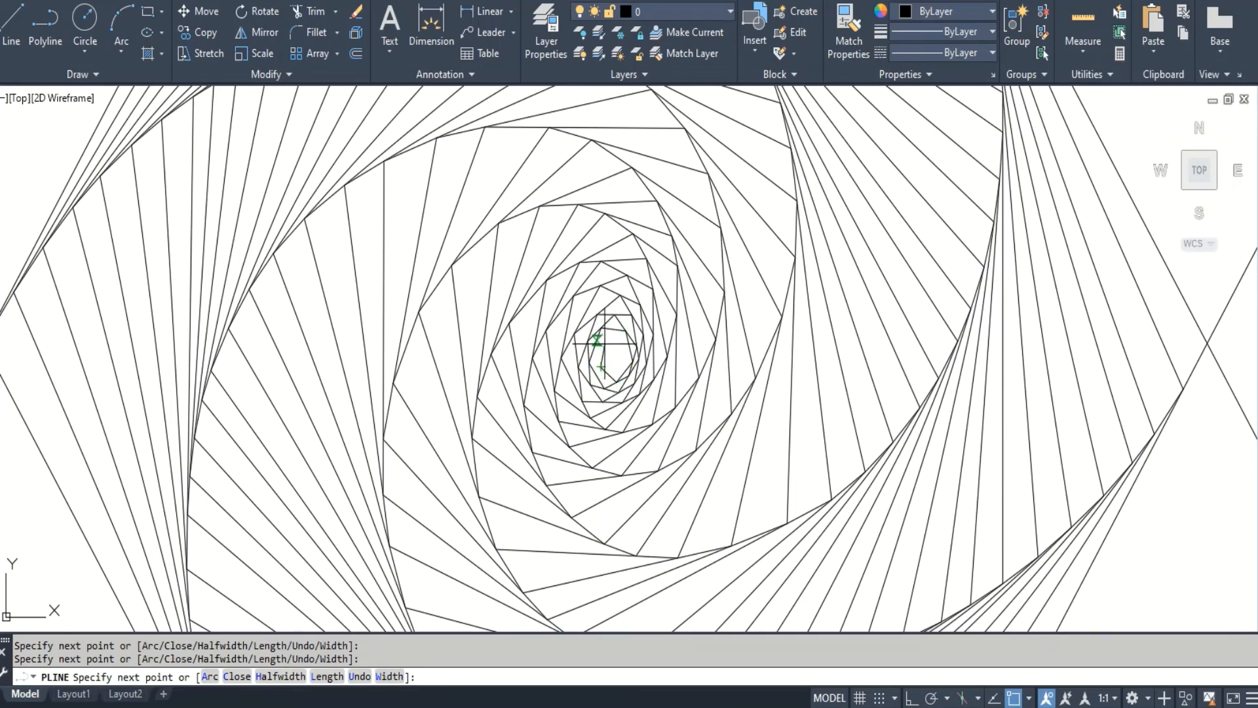
pyautogui.write('u')
pyautogui.press('Return')
pyautogui.click(595, 345)
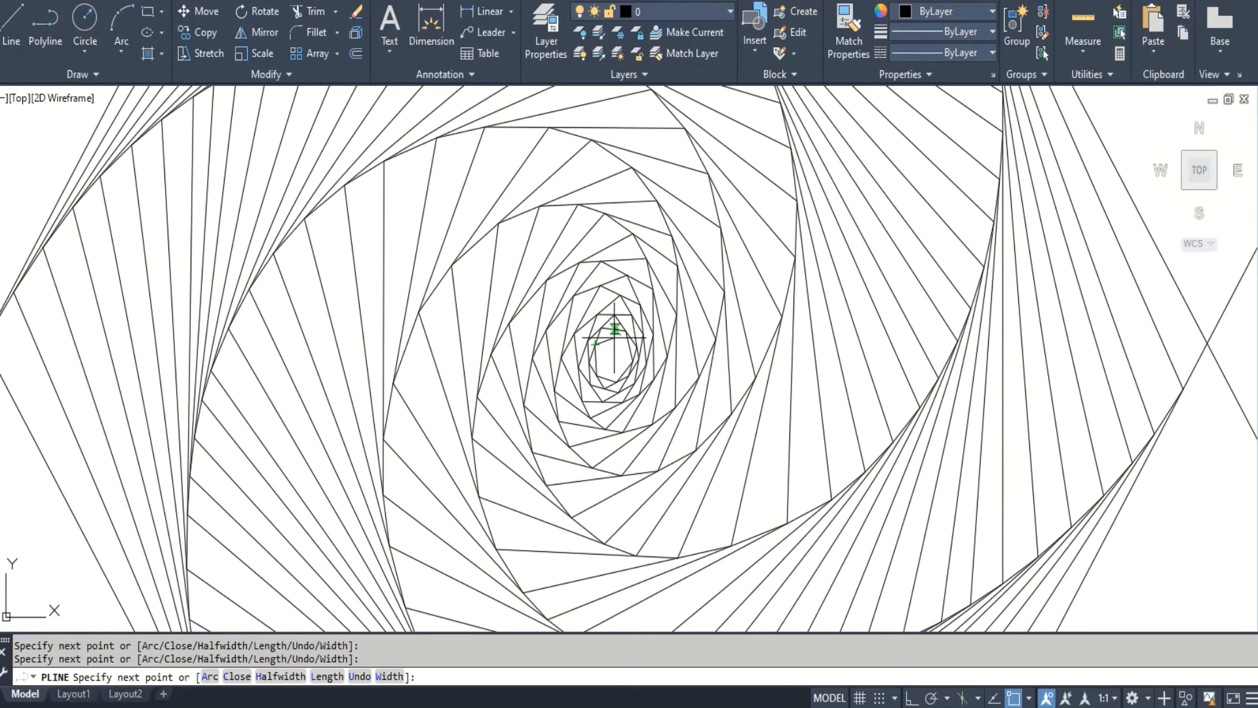
pyautogui.scroll(-10, 616, 347)
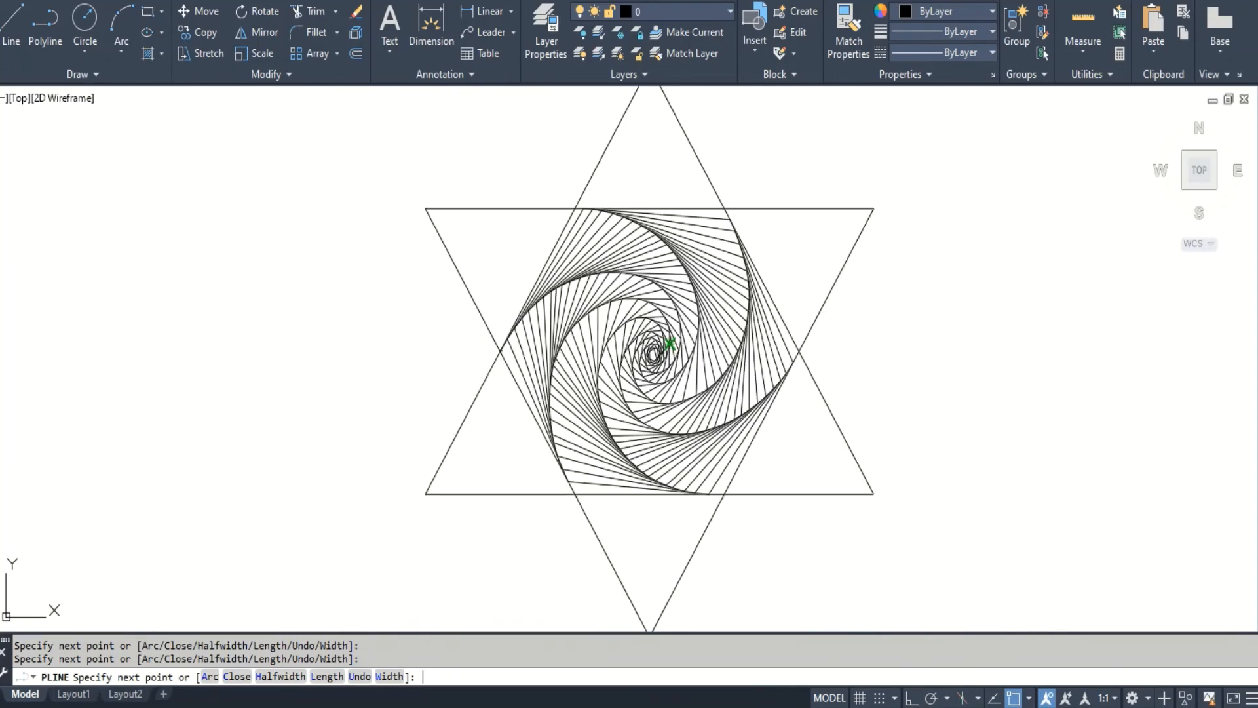
pyautogui.press('Return')
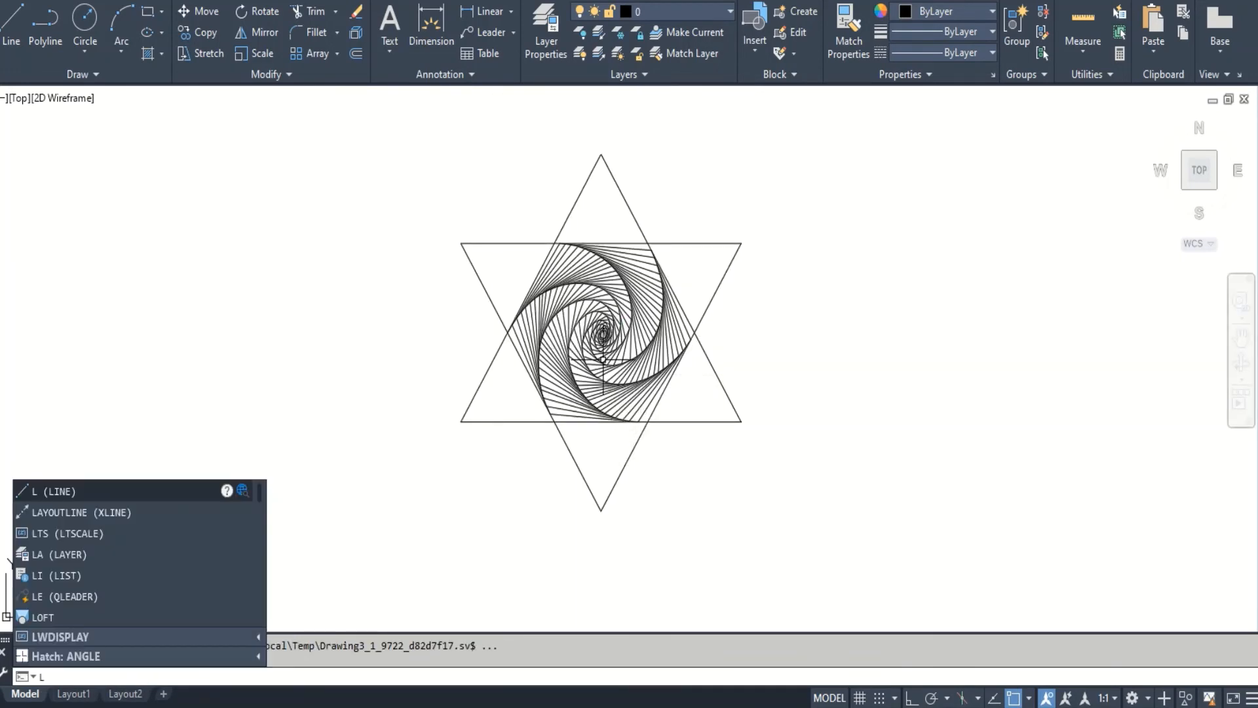
# - Start a polyline in the star's upper-left point, from the left inner corner to the top edge near the tip and onto the hexagon's side
pyautogui.press('BackSpace')
pyautogui.write('pl')
pyautogui.press('Return')
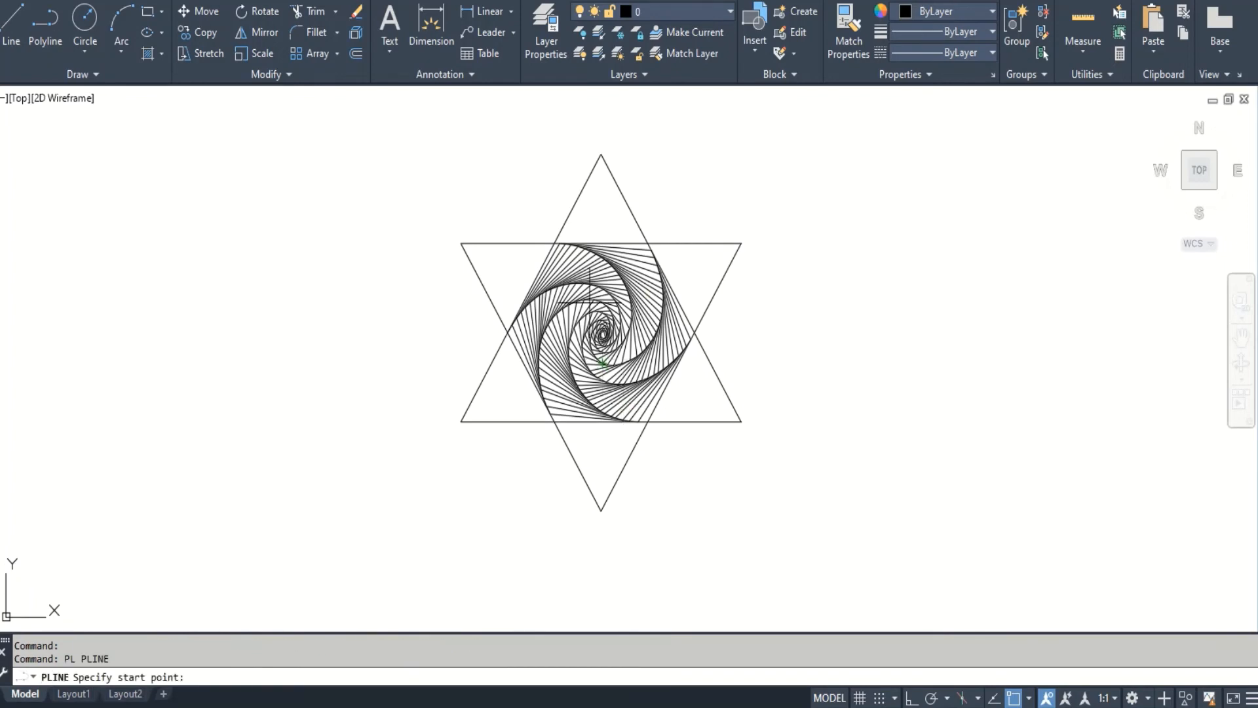
pyautogui.scroll(2, 534, 266)
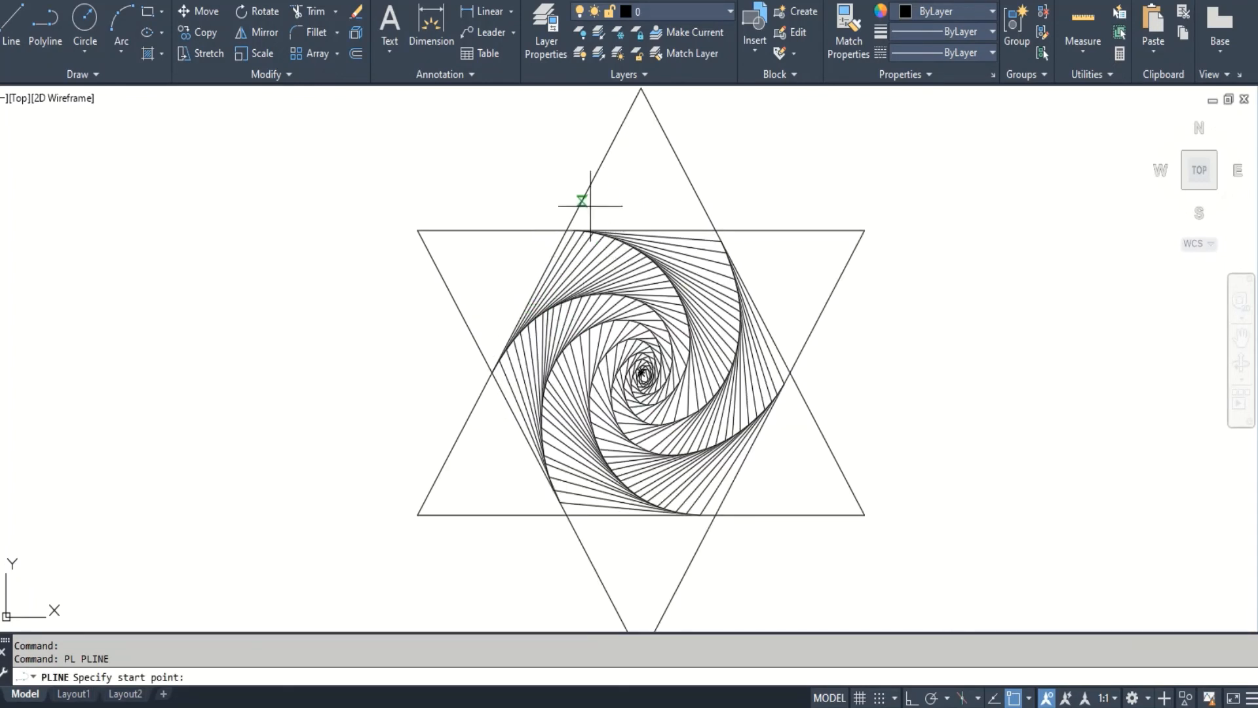
pyautogui.click(490, 357)
pyautogui.click(435, 230)
pyautogui.scroll(2, 559, 230)
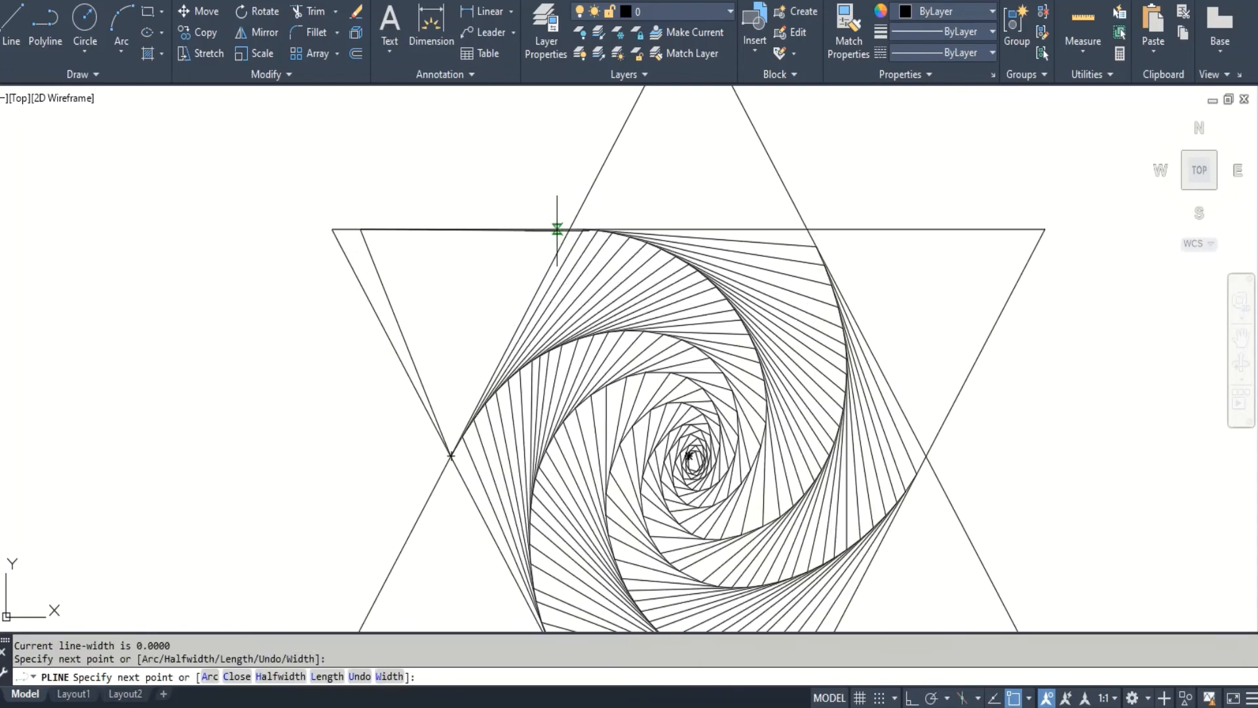
pyautogui.scroll(2, 556, 229)
pyautogui.click(561, 245)
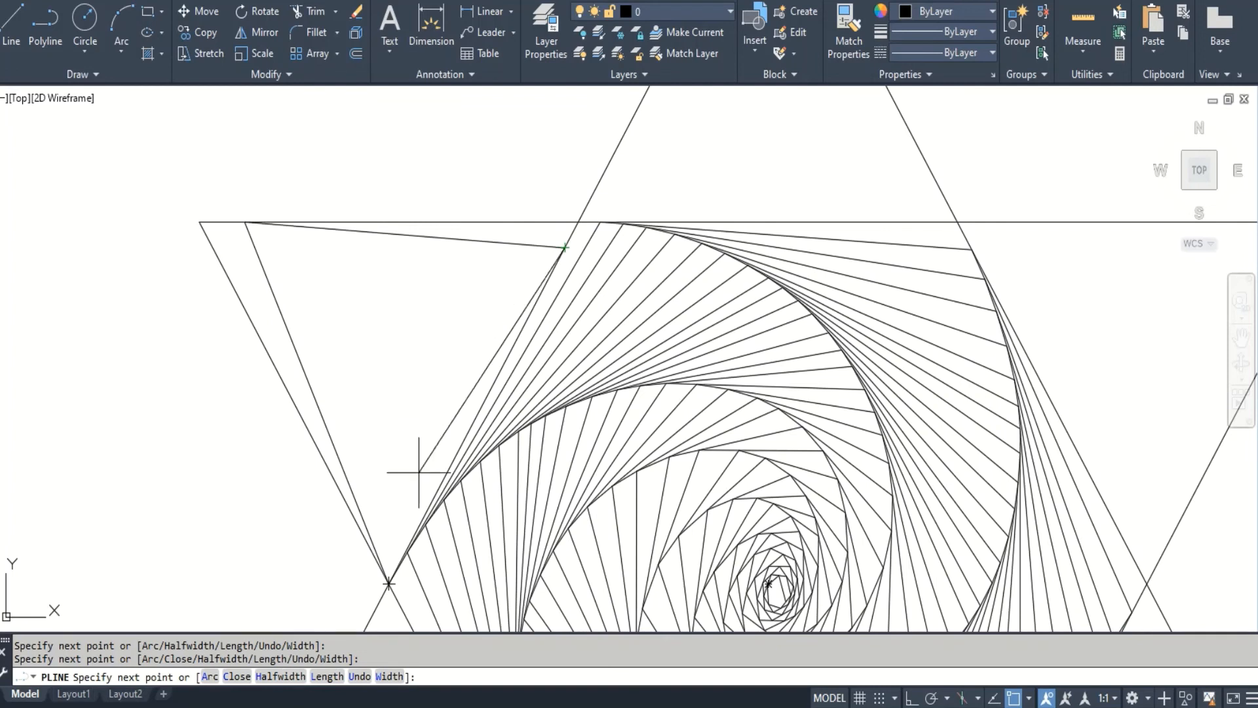
# - Draw two inward triangular turns in the upper-left star point, each through the left, top and right sides
pyautogui.click(376, 552)
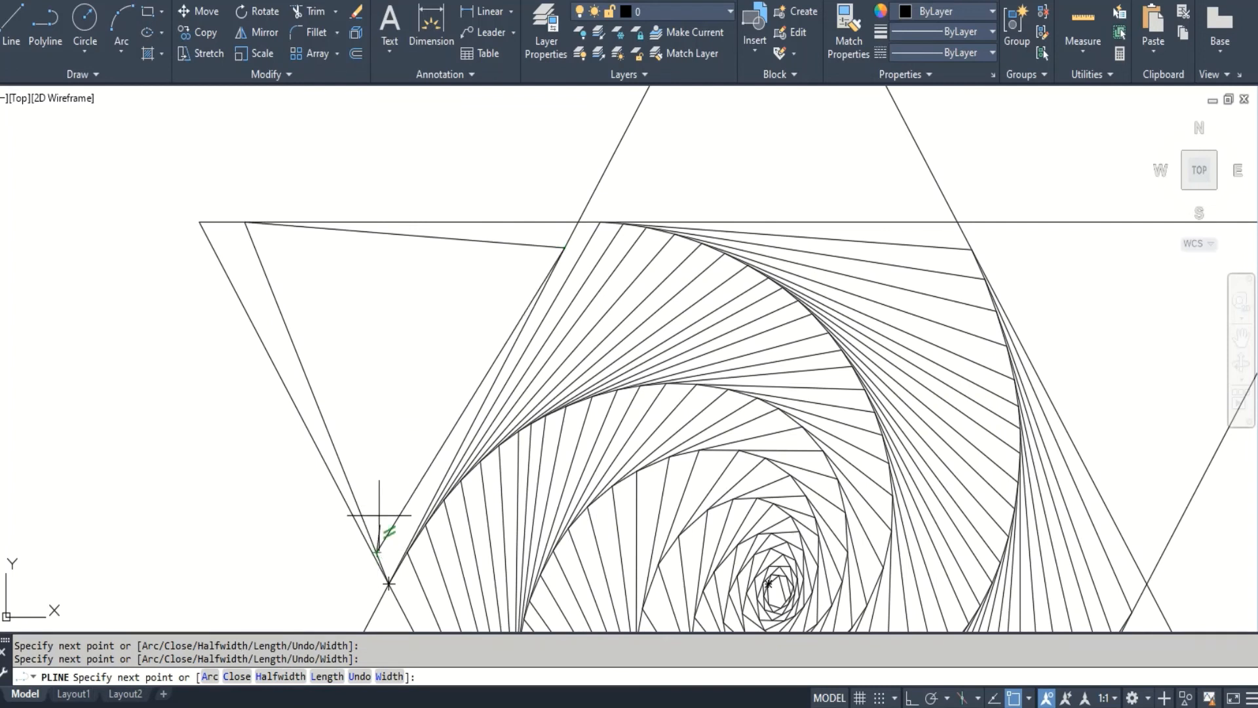
pyautogui.click(294, 226)
pyautogui.click(544, 281)
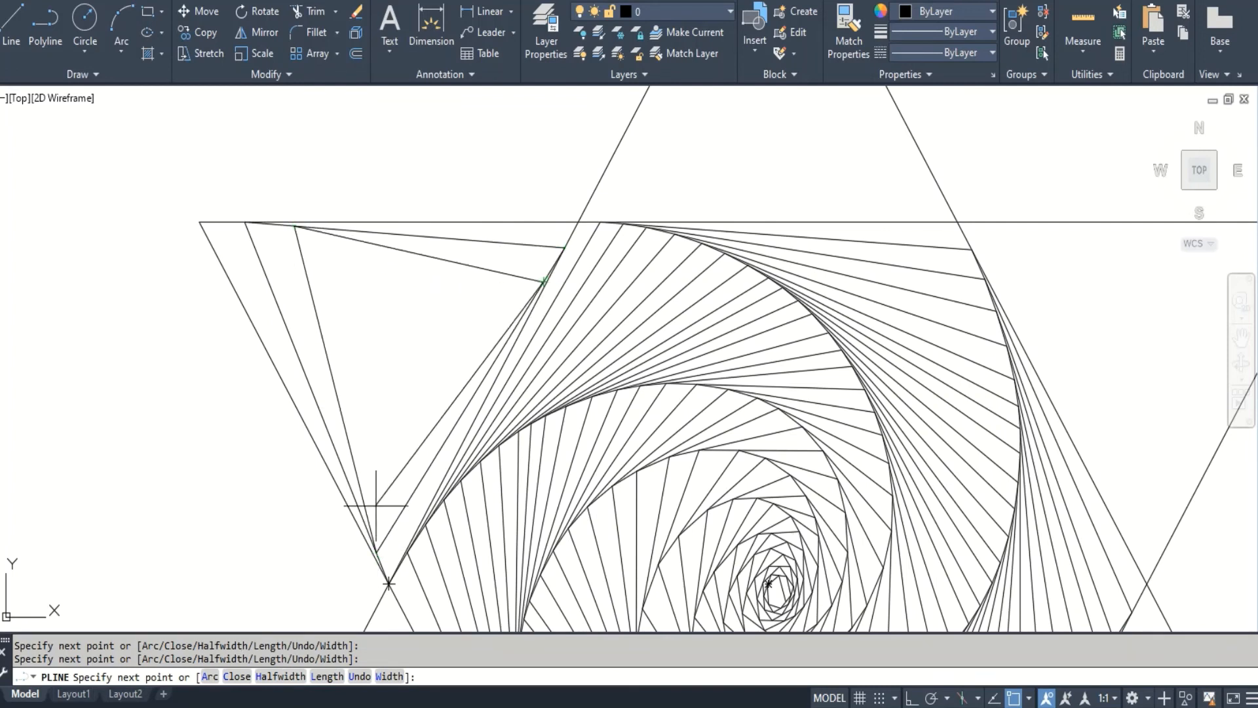
pyautogui.click(366, 511)
pyautogui.click(336, 236)
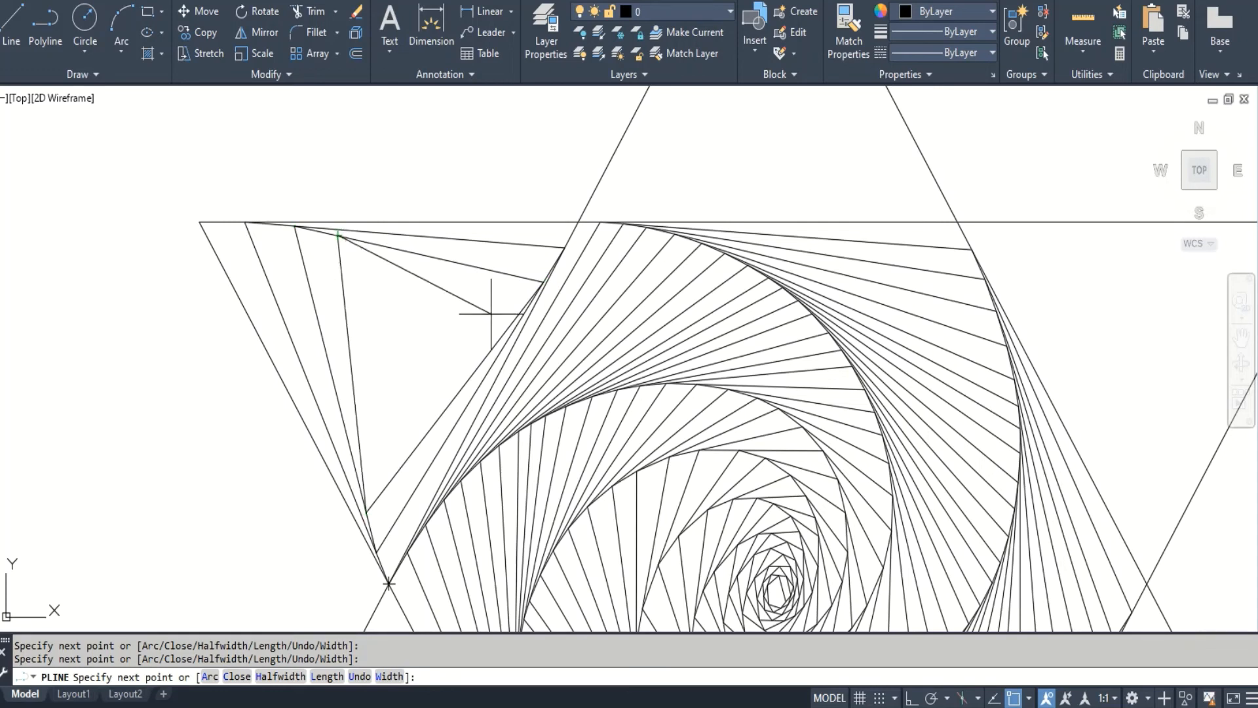
pyautogui.click(514, 321)
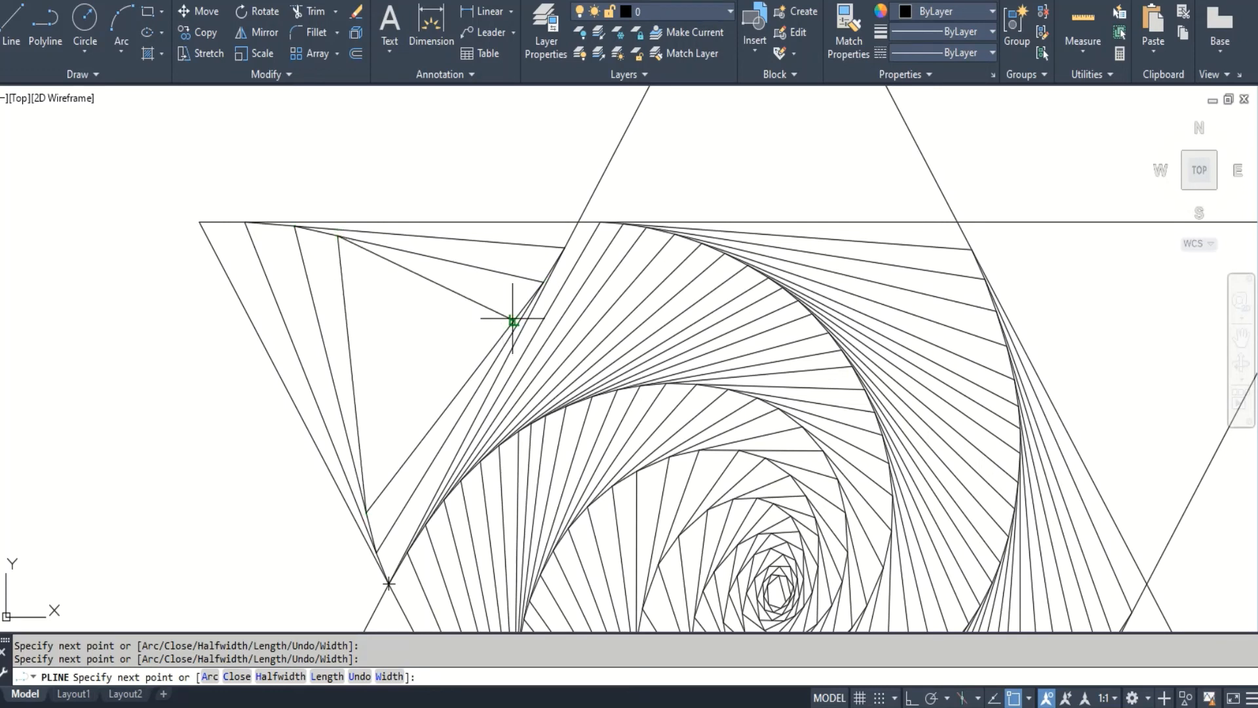
# - Continue the upper-left star point's polyline with two smaller inward triangular turns, placing each corner on the preceding turn's segments
pyautogui.click(363, 470)
pyautogui.click(371, 251)
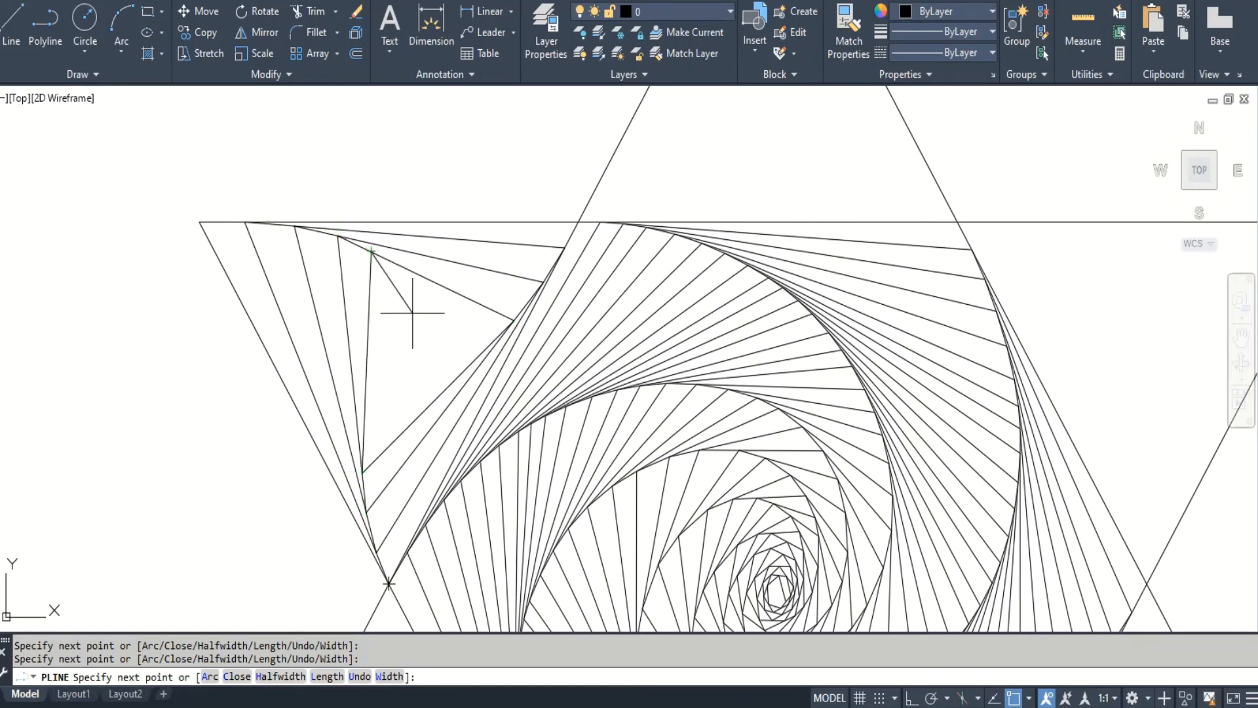
pyautogui.click(489, 346)
pyautogui.click(363, 430)
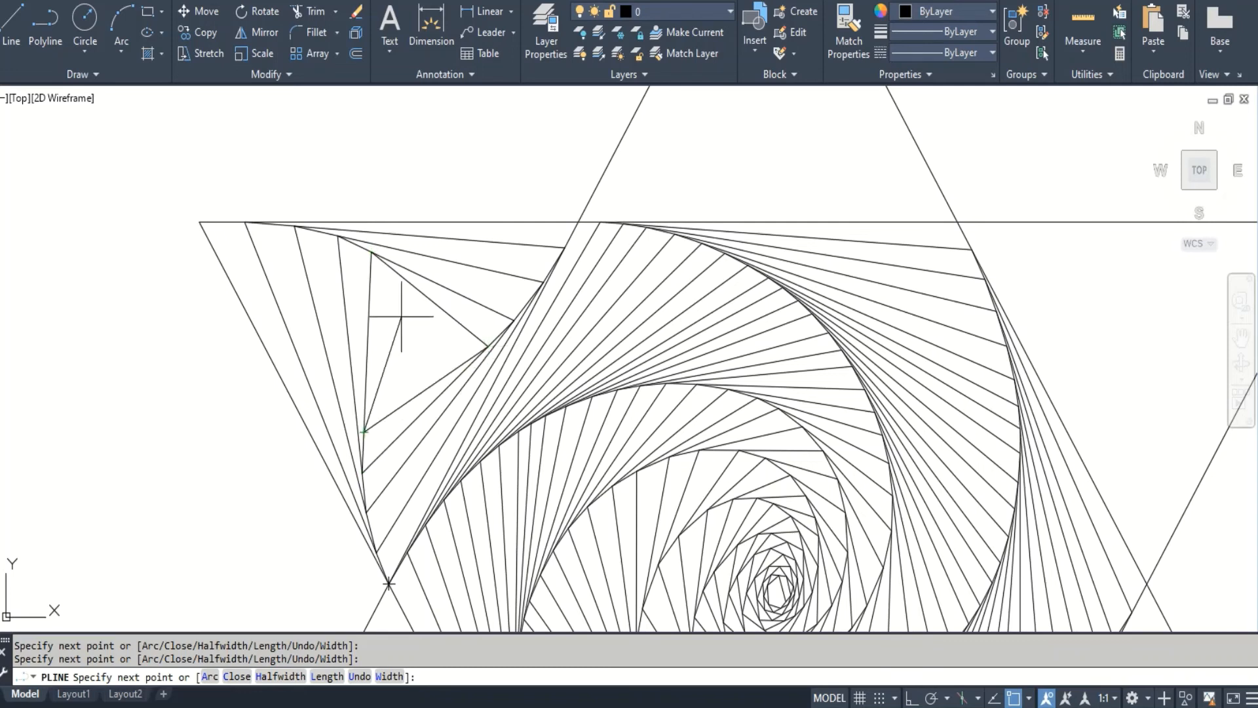
pyautogui.click(401, 275)
pyautogui.click(461, 364)
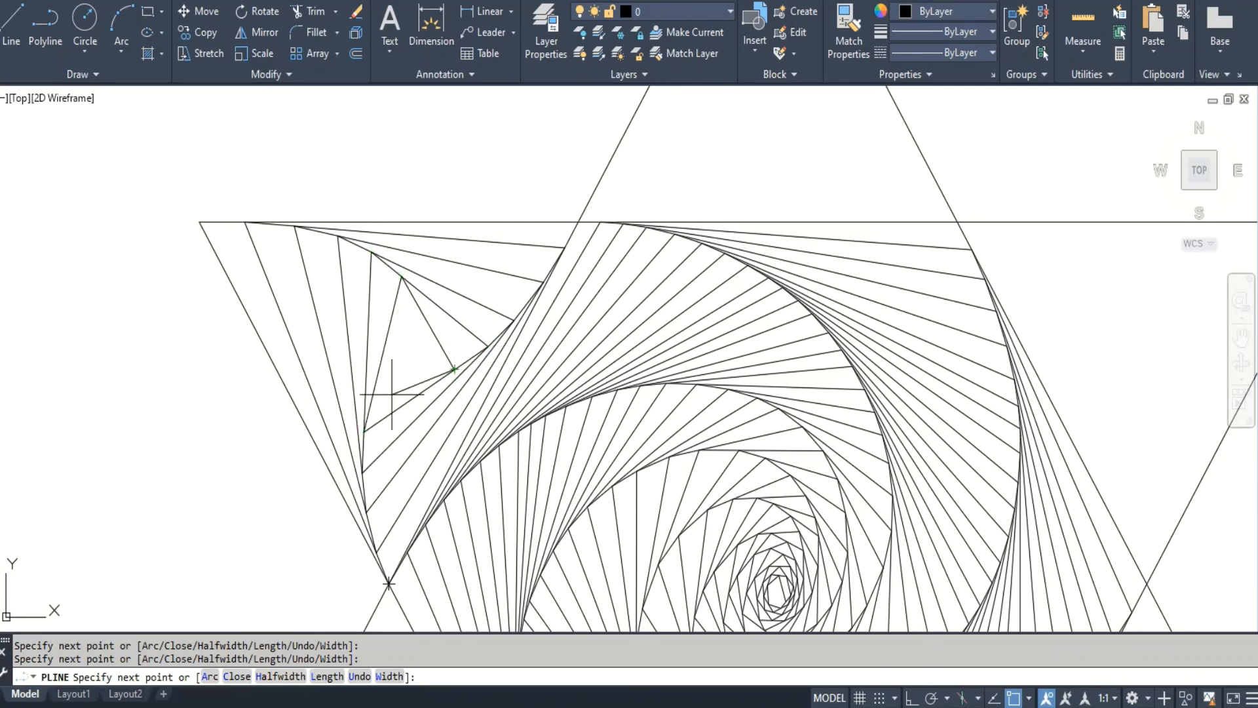
# - Fill the remaining centre of the upper-left star point with the last two tiny triangular turns and finish the polyline
pyautogui.click(372, 399)
pyautogui.click(418, 308)
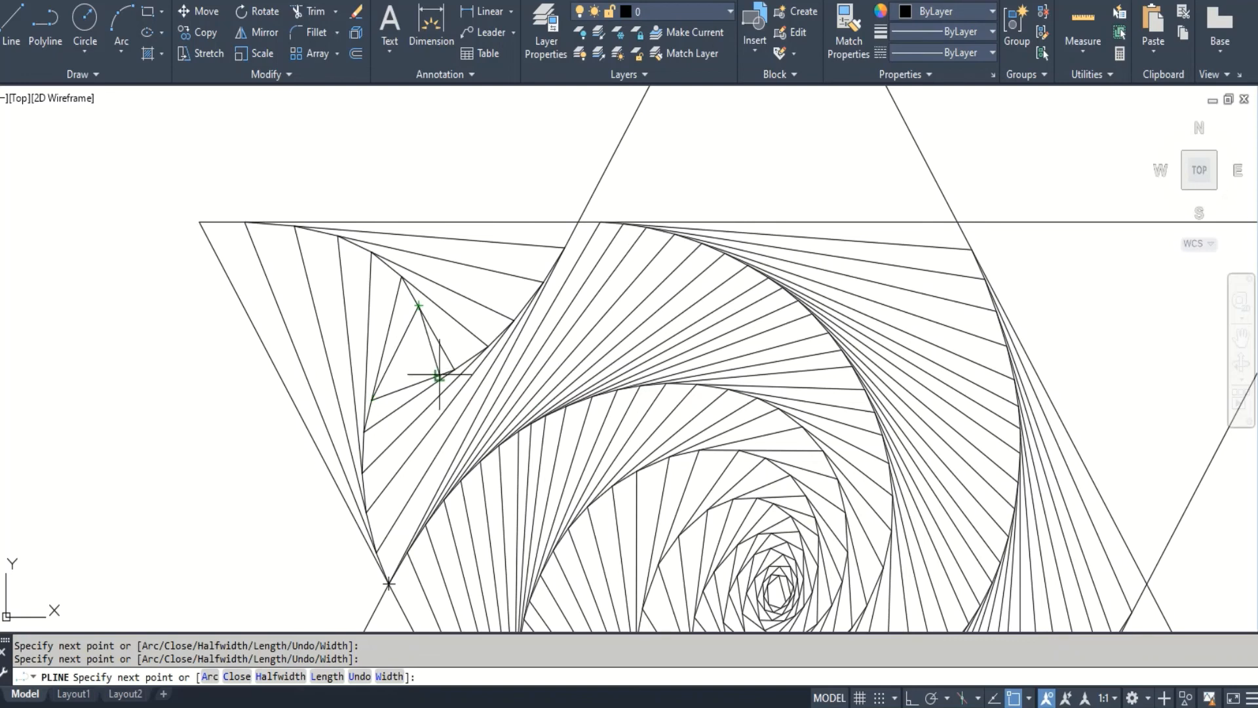
pyautogui.click(430, 378)
pyautogui.click(389, 375)
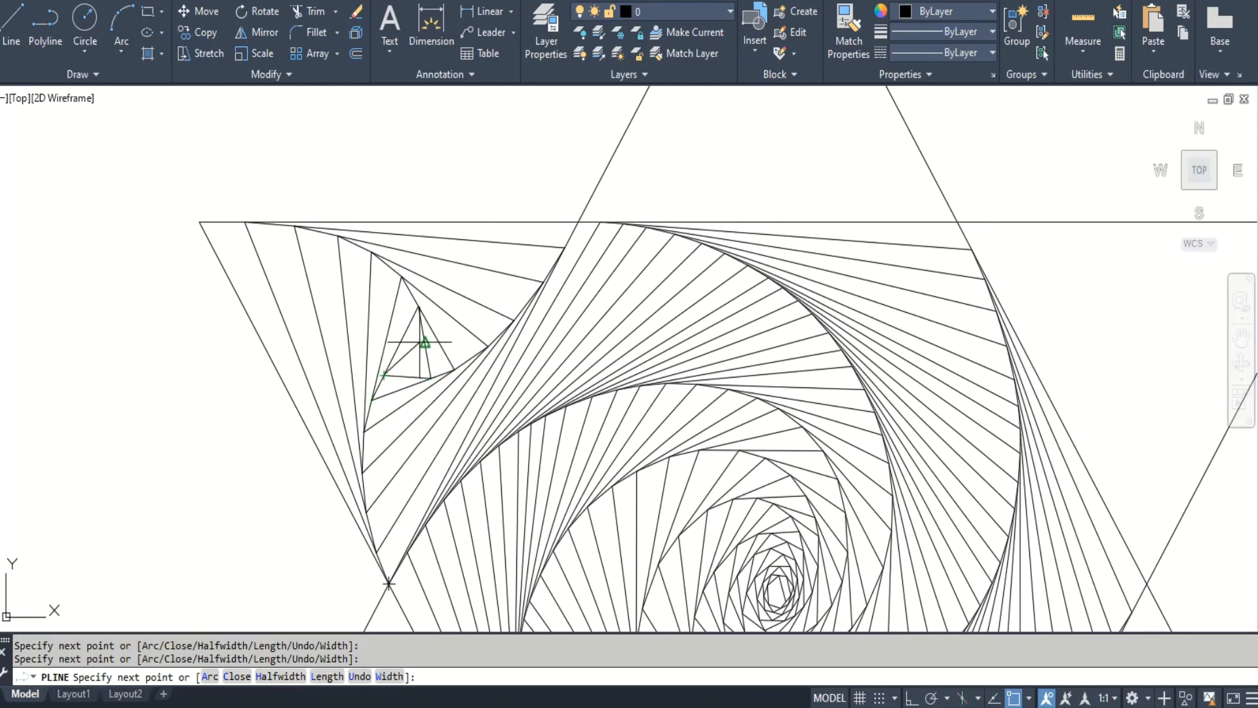
pyautogui.click(422, 342)
pyautogui.click(412, 374)
pyautogui.press('Return')
# - Polar-array the triangular spiral into all six star points, centred midway between the star's lower-left and upper-right tips
pyautogui.scroll(-6, 562, 370)
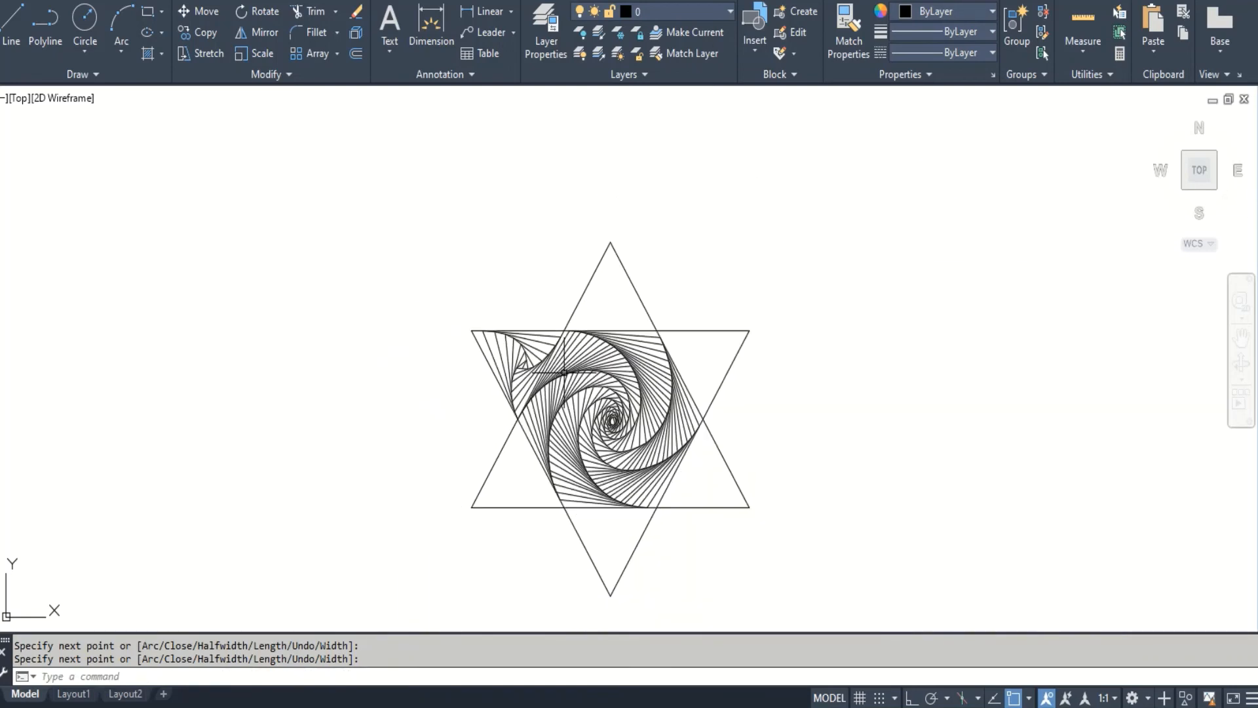
pyautogui.write('ar')
pyautogui.press('Return')
pyautogui.click(528, 354)
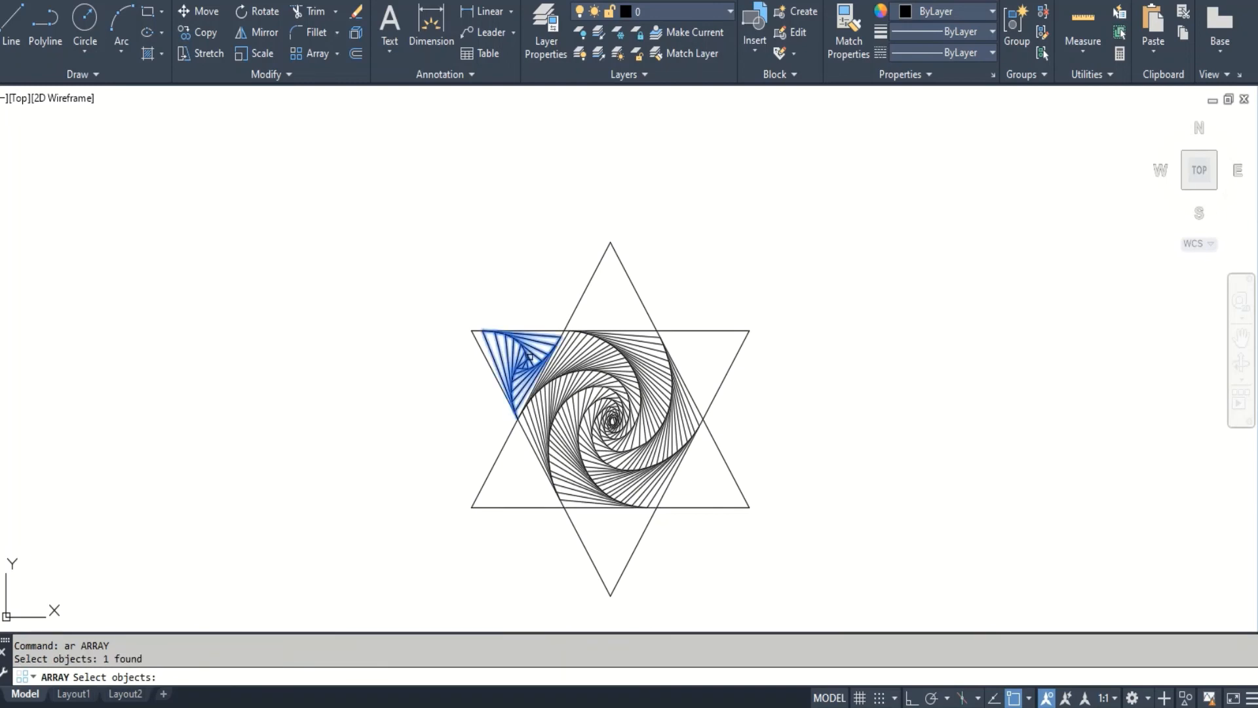
pyautogui.press('Return')
pyautogui.press('Return')
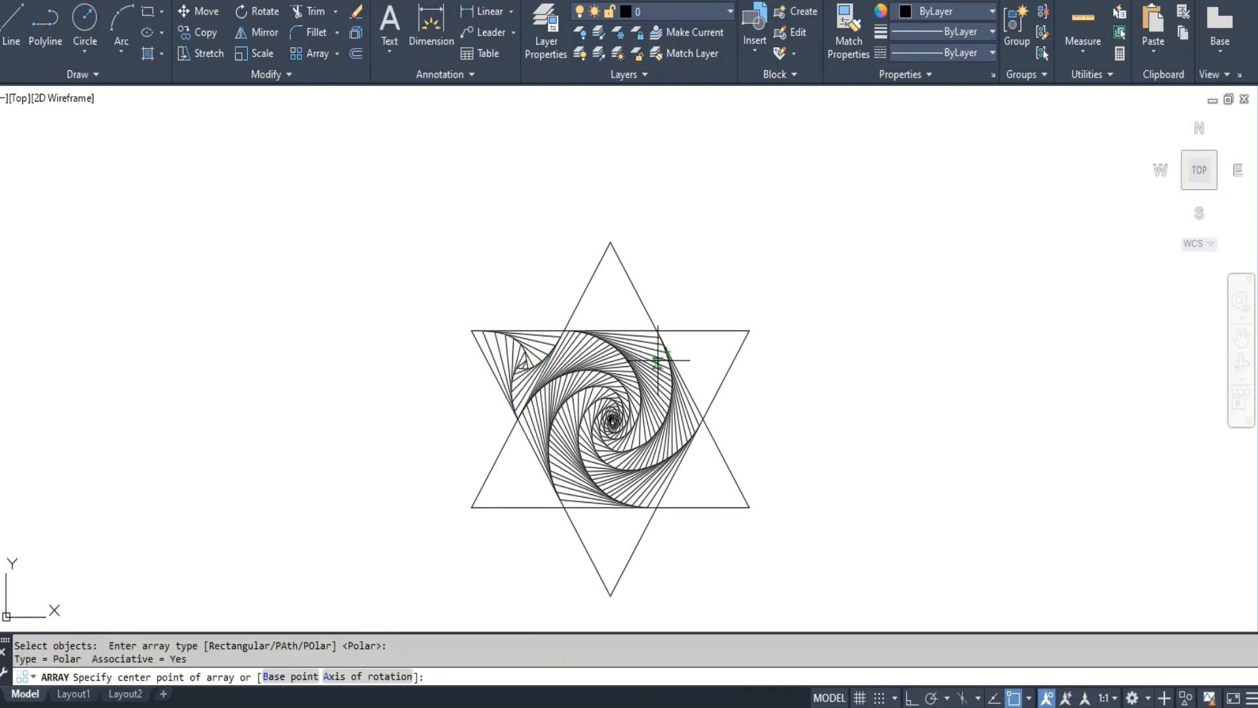
pyautogui.write('m2p')
pyautogui.press('Return')
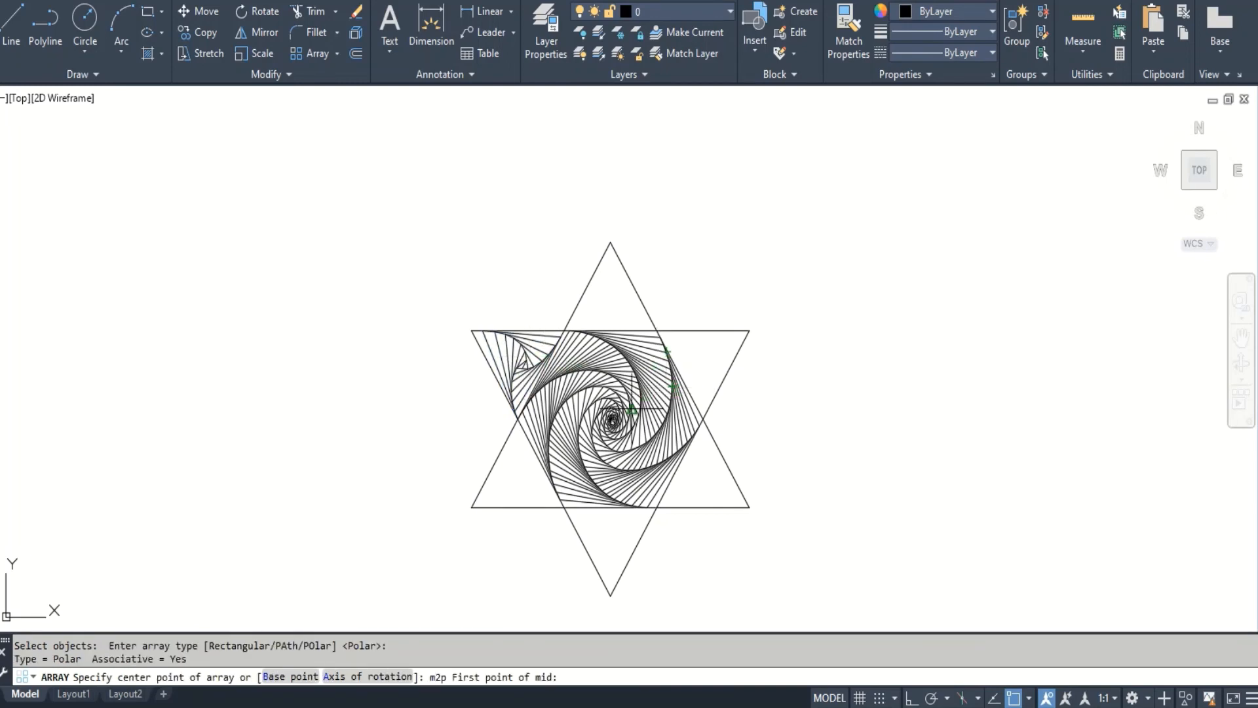
pyautogui.click(471, 507)
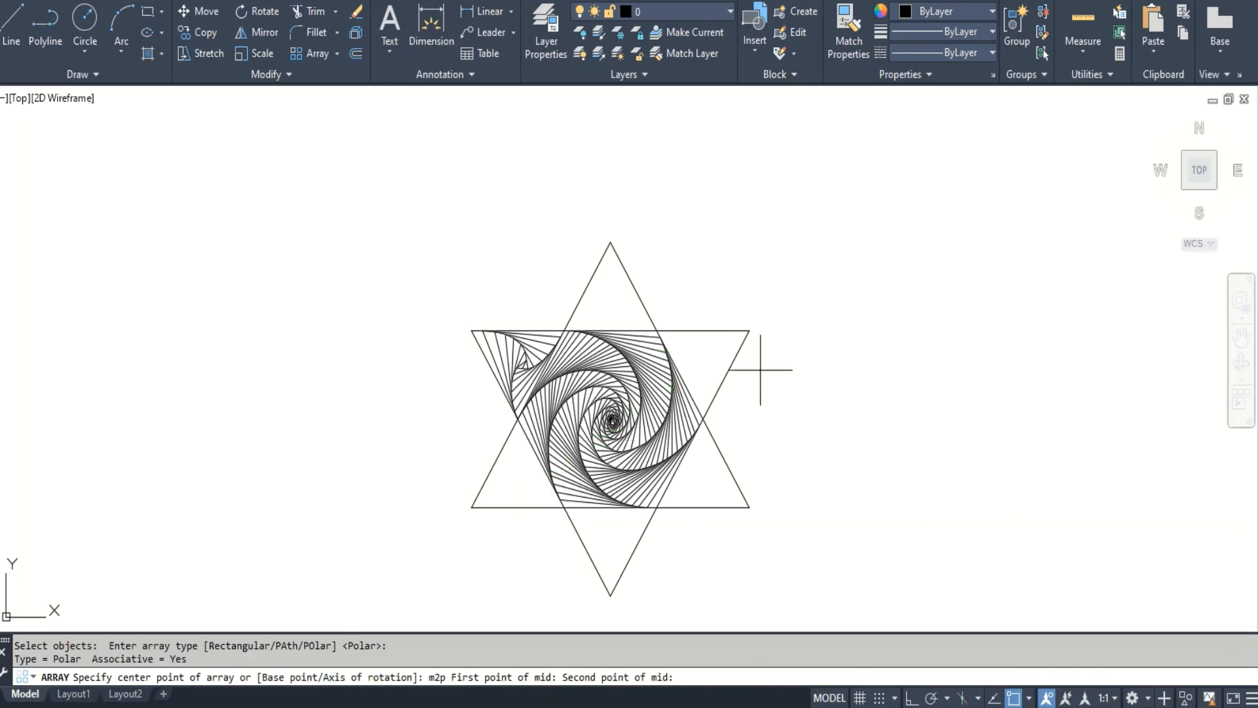
pyautogui.click(748, 330)
pyautogui.press('Return')
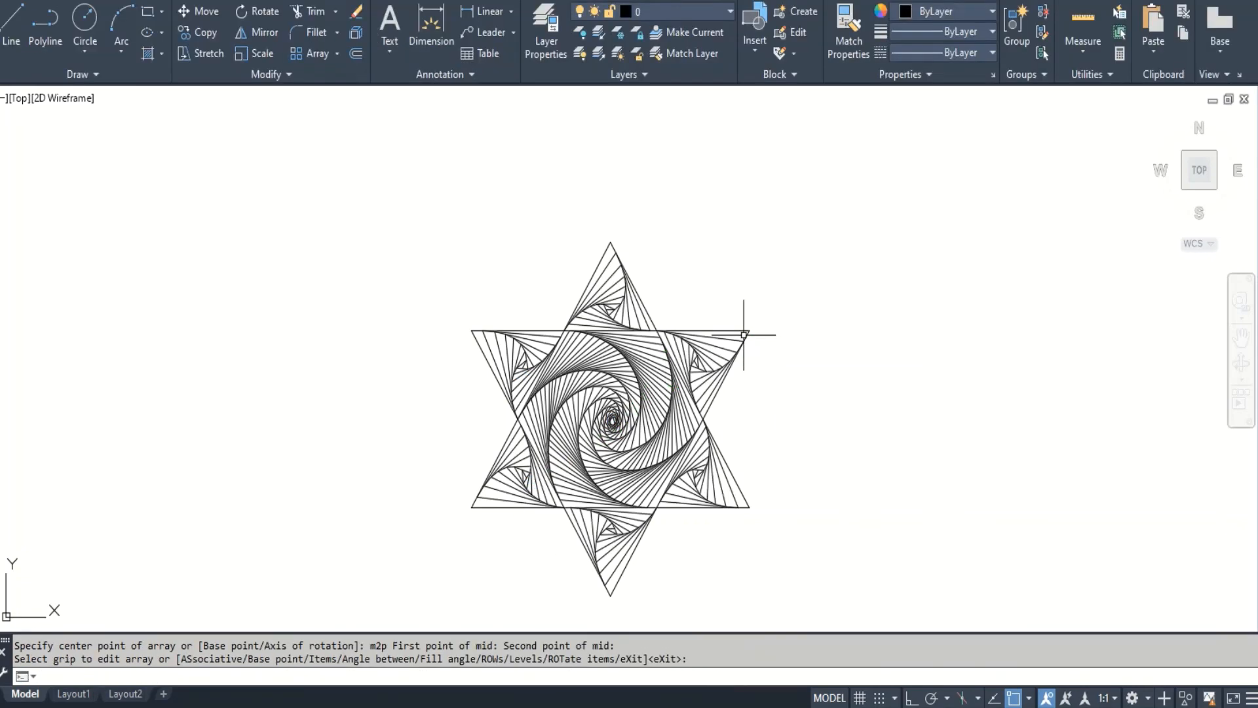
# - Zoom to the drawing's extents to view the whole star pattern
pyautogui.write('z')
pyautogui.press('Return')
pyautogui.write('e')
pyautogui.press('Return')
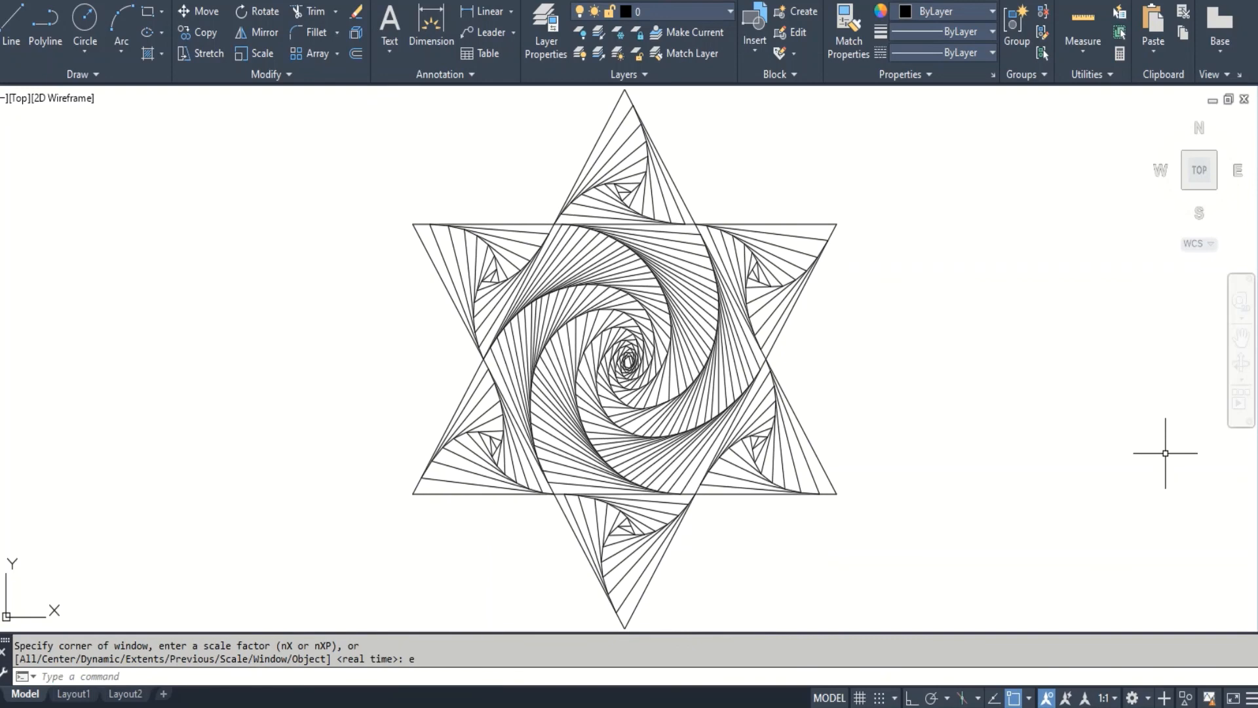